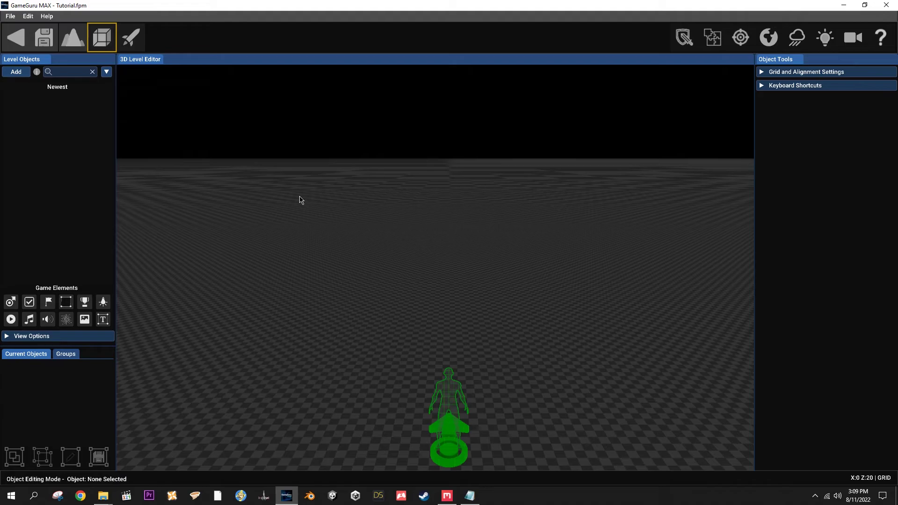
Browse the Backrooms and Level_0 object collections in the object library, then close it.
{"action": "left_click", "coordinate": [16, 71]}
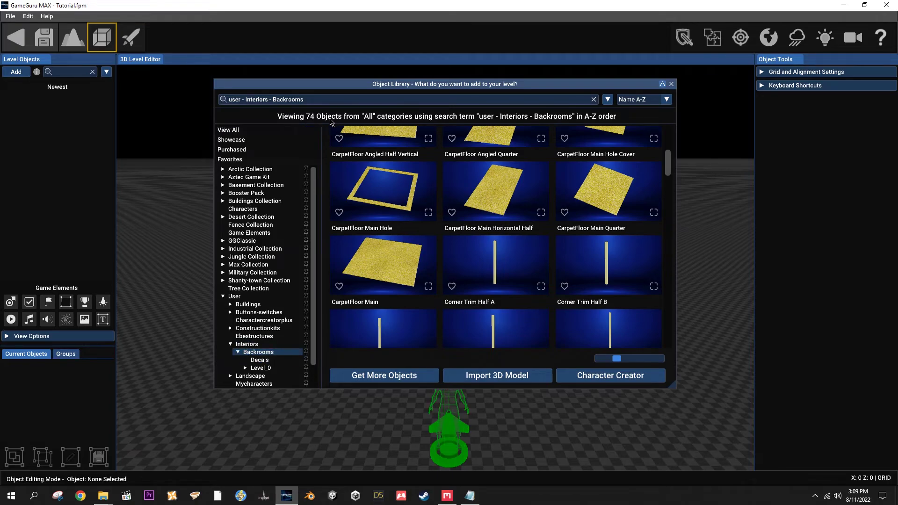
{"action": "left_click", "coordinate": [260, 369]}
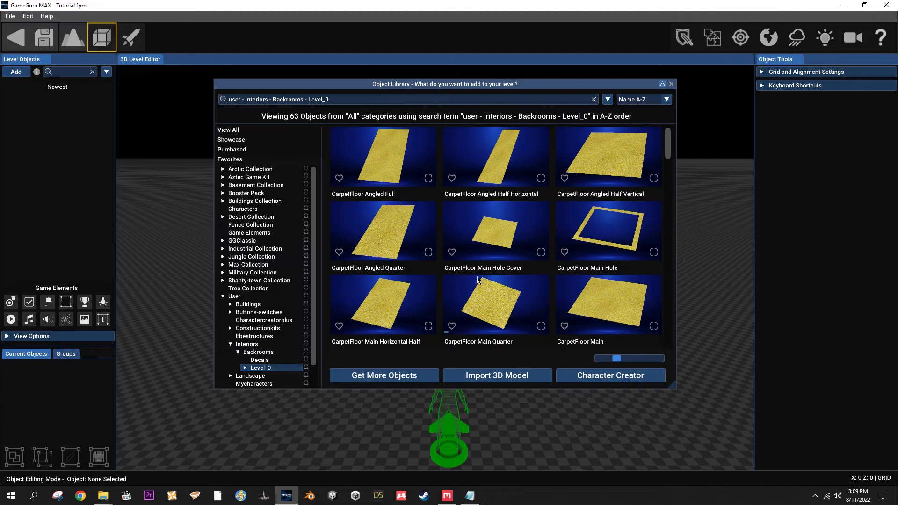
{"action": "scroll", "coordinate": [538, 240], "scroll_direction": "down", "scroll_amount": 5}
{"action": "scroll", "coordinate": [519, 232], "scroll_direction": "up", "scroll_amount": 5}
{"action": "left_click", "coordinate": [258, 353]}
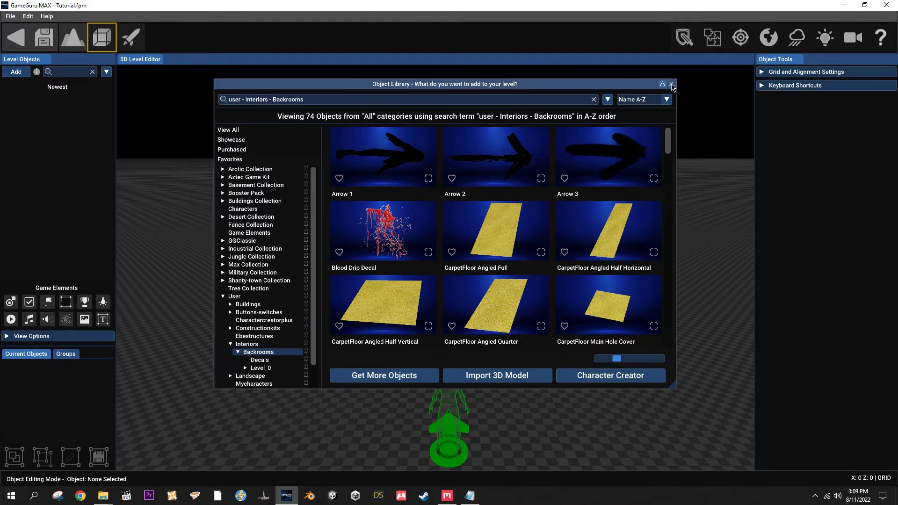
{"action": "left_click", "coordinate": [671, 85]}
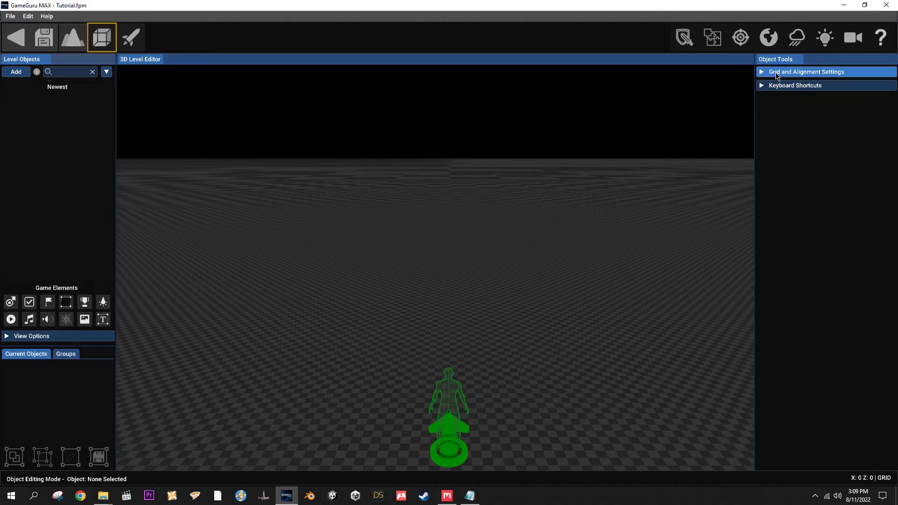
Set the grid size to 59.05 for both X and Z in the grid and alignment settings.
{"action": "left_click", "coordinate": [805, 72]}
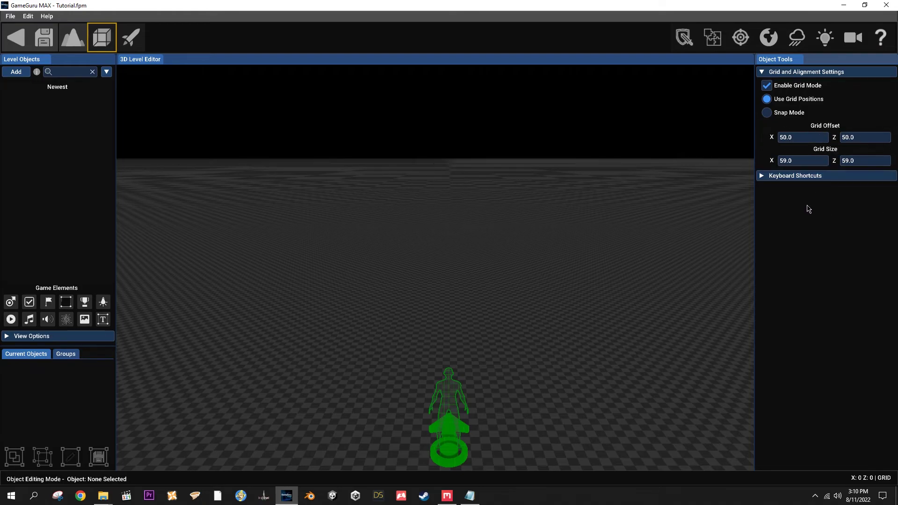
{"action": "left_click", "coordinate": [805, 161]}
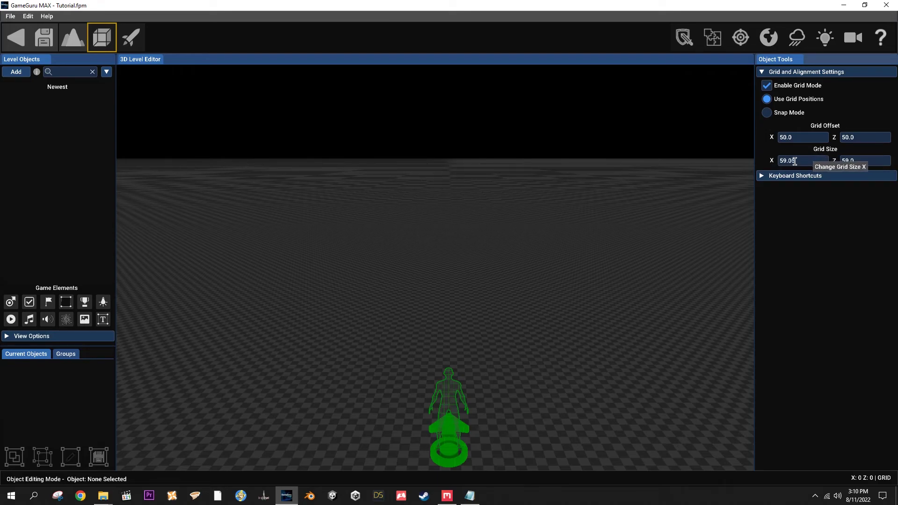
{"action": "left_click", "coordinate": [870, 161]}
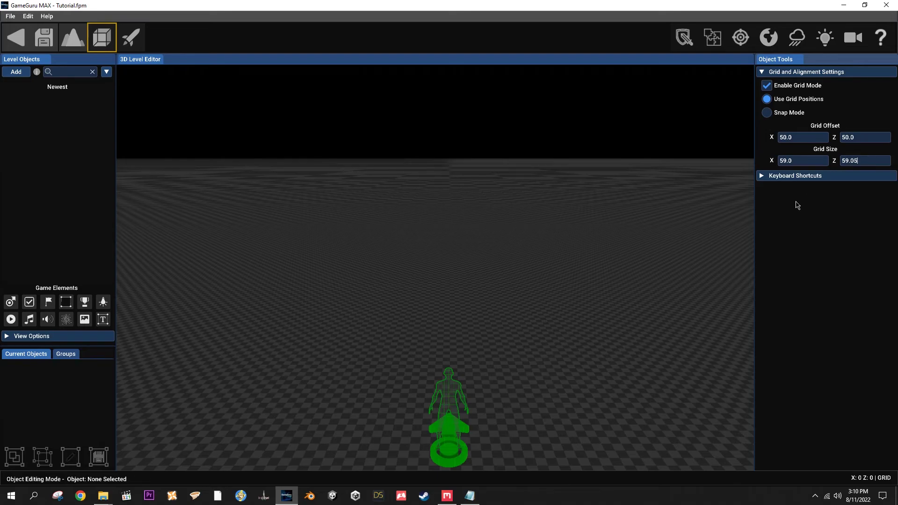
{"action": "key", "text": "shift+Tab"}
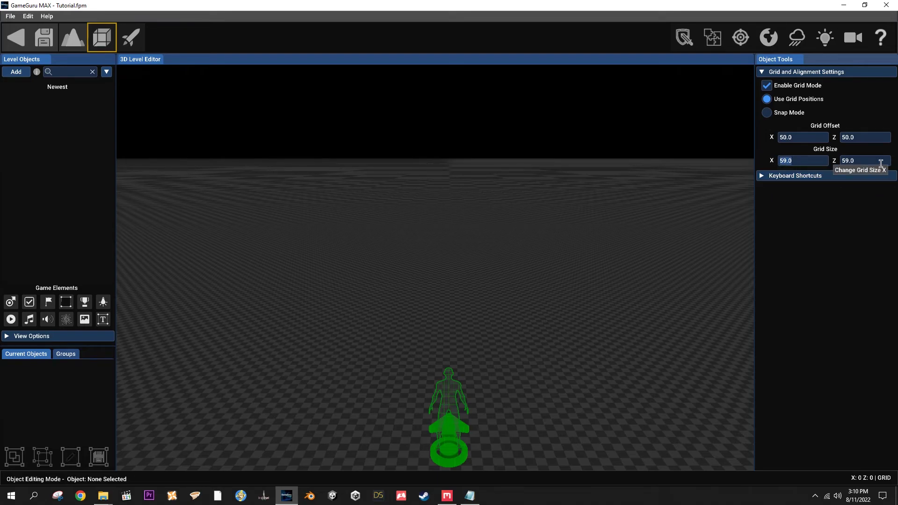
Read the README grid size settings and instructions in Notepad, then minimize the file.
{"action": "left_click", "coordinate": [472, 497]}
{"action": "scroll", "coordinate": [340, 228], "scroll_direction": "down", "scroll_amount": 6}
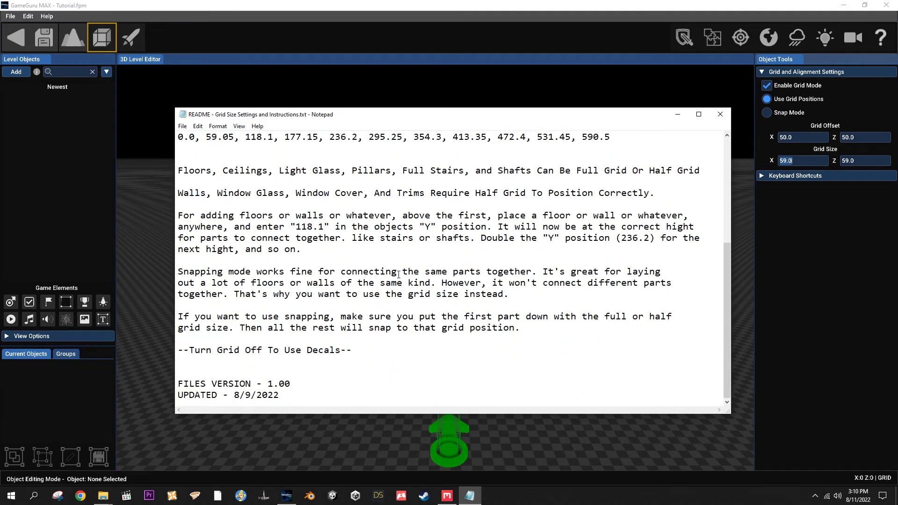
{"action": "scroll", "coordinate": [398, 275], "scroll_direction": "up", "scroll_amount": 6}
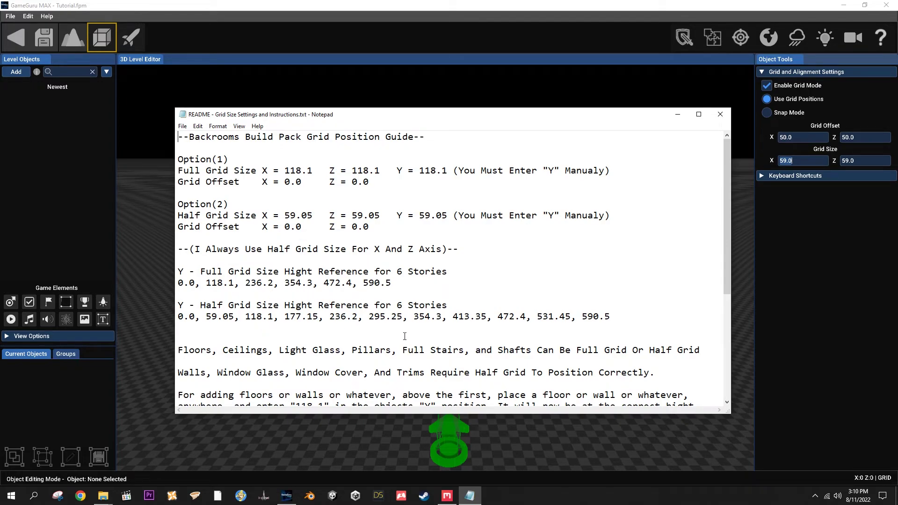
{"action": "left_click", "coordinate": [677, 114]}
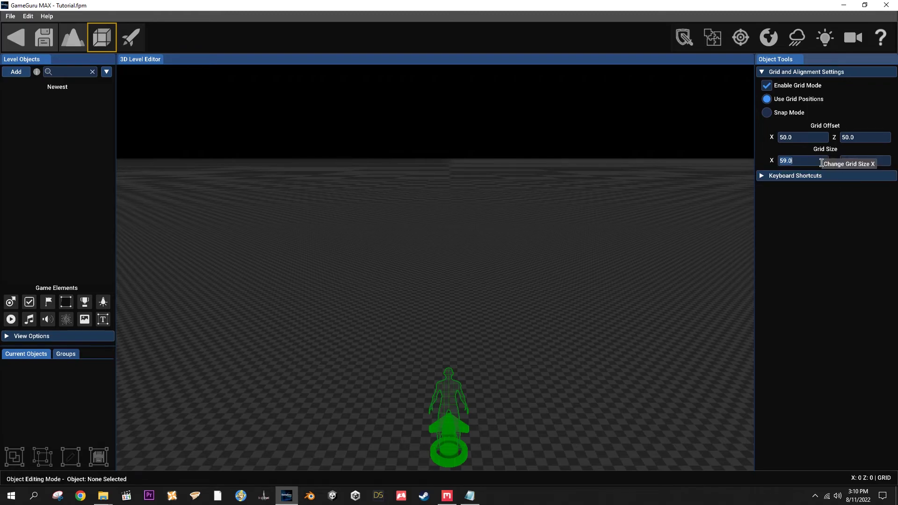
Add the CarpetFloor Main object and lay a block of floor tiles three wide and two deep by the player start.
{"action": "left_click", "coordinate": [16, 72]}
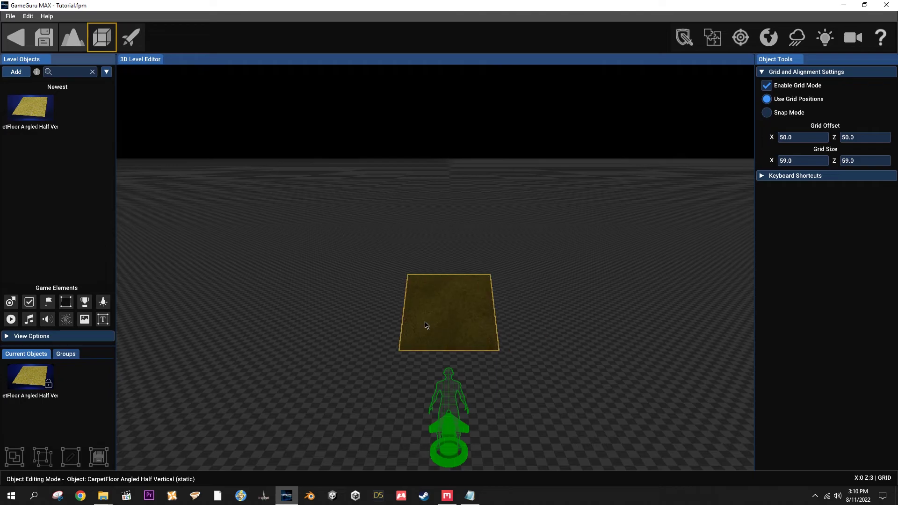
{"action": "left_click", "coordinate": [51, 194]}
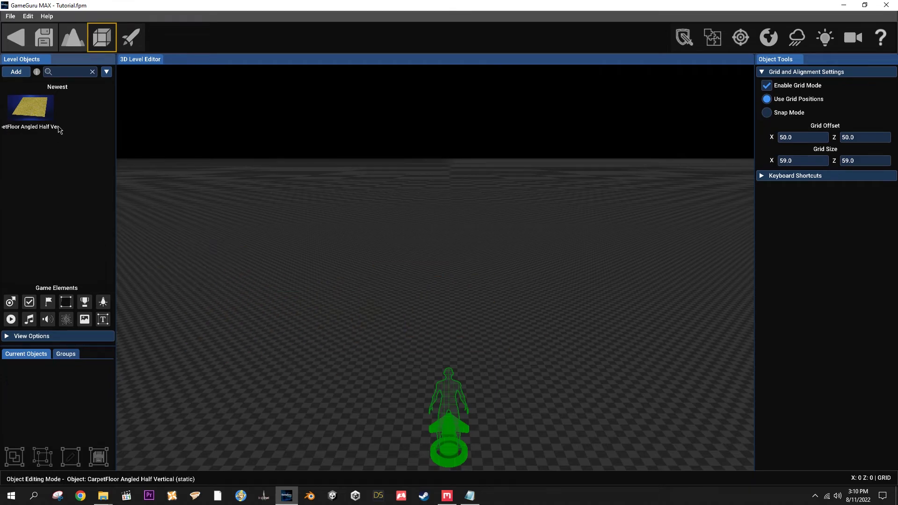
{"action": "left_click", "coordinate": [16, 71]}
{"action": "scroll", "coordinate": [506, 294], "scroll_direction": "down", "scroll_amount": 2}
{"action": "left_click", "coordinate": [416, 323]}
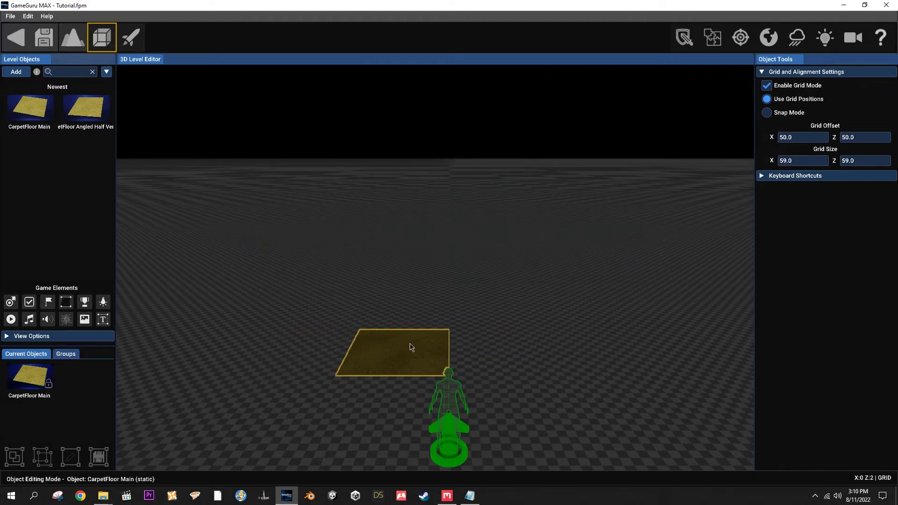
{"action": "left_click", "coordinate": [448, 358]}
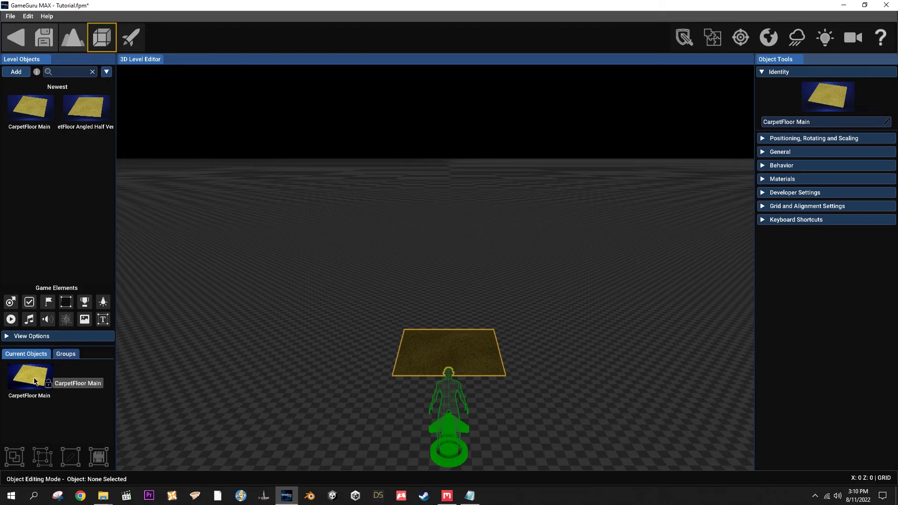
{"action": "left_click", "coordinate": [538, 353]}
{"action": "left_click", "coordinate": [532, 316]}
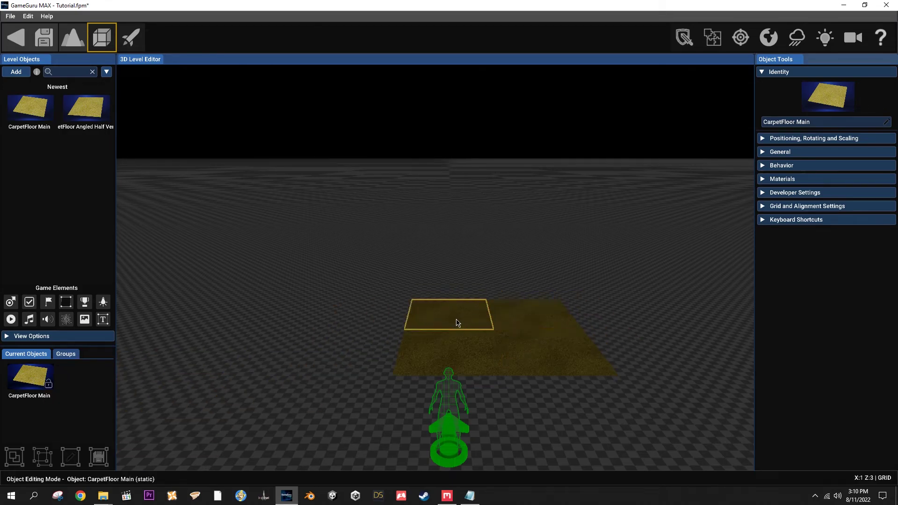
{"action": "left_click", "coordinate": [453, 319]}
{"action": "left_click", "coordinate": [377, 321]}
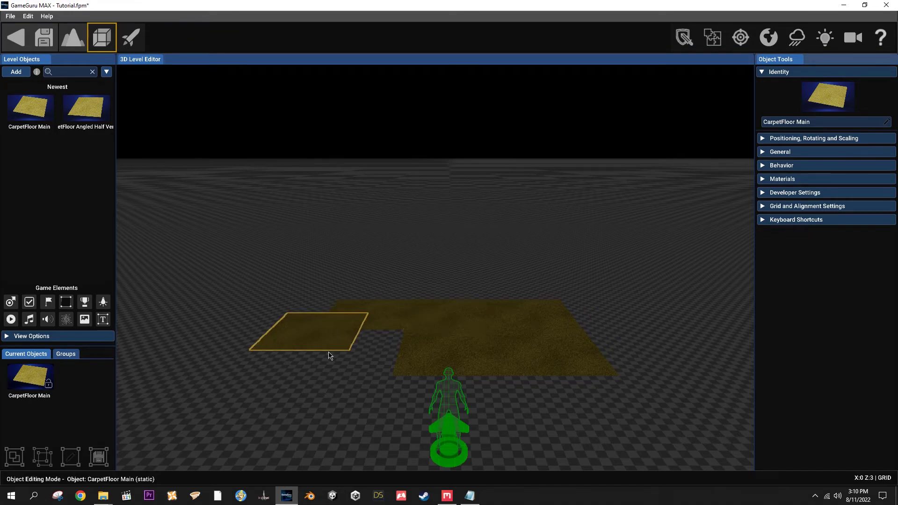
Add the Wall Main object and line the far and near long edges of the floor with three wall pieces each.
{"action": "left_click", "coordinate": [16, 72]}
{"action": "scroll", "coordinate": [438, 310], "scroll_direction": "down", "scroll_amount": 10}
{"action": "scroll", "coordinate": [437, 309], "scroll_direction": "down", "scroll_amount": 8}
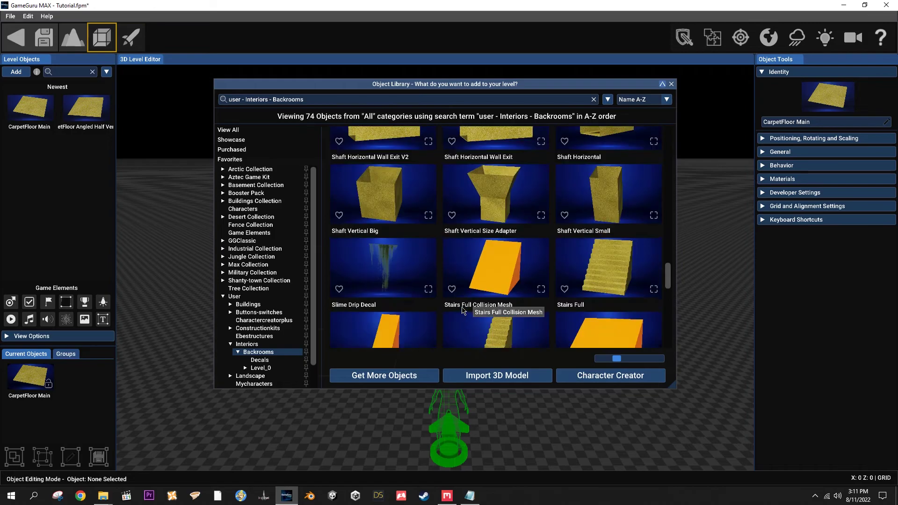
{"action": "left_click", "coordinate": [618, 323]}
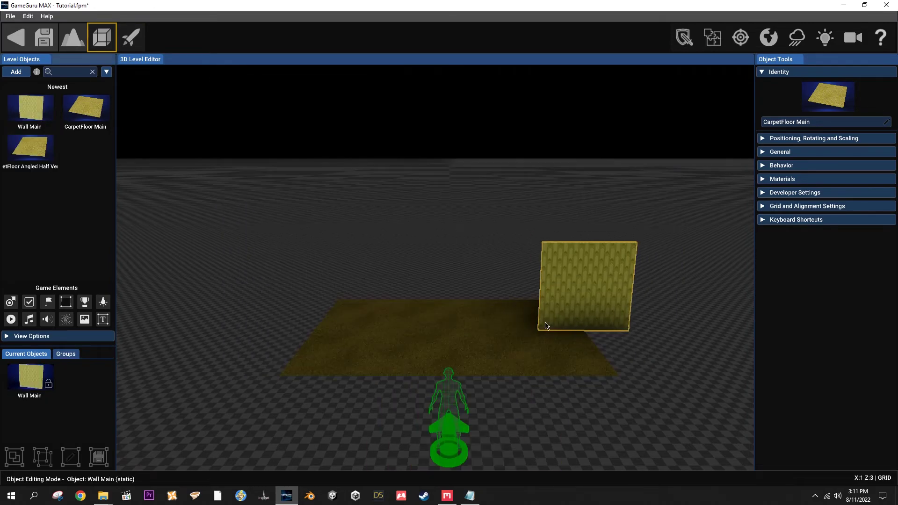
{"action": "left_click", "coordinate": [367, 307]}
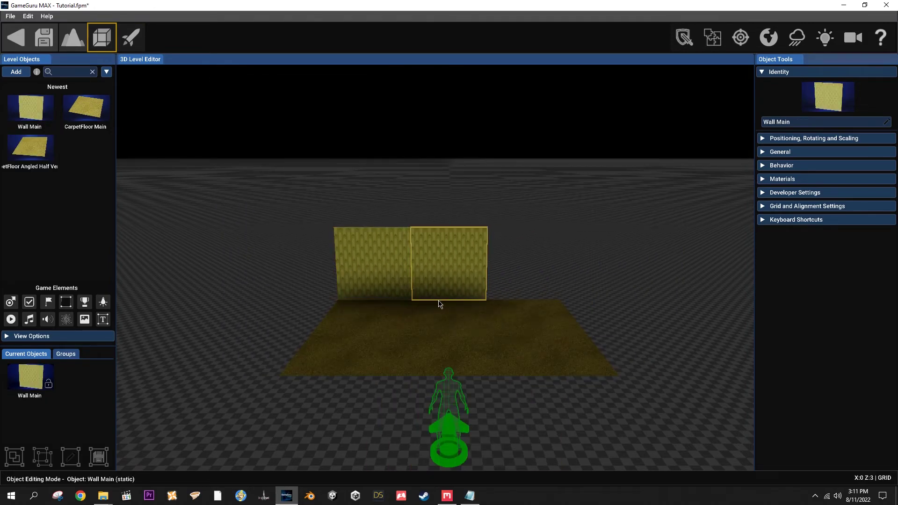
{"action": "left_click", "coordinate": [461, 303]}
{"action": "left_click", "coordinate": [537, 299]}
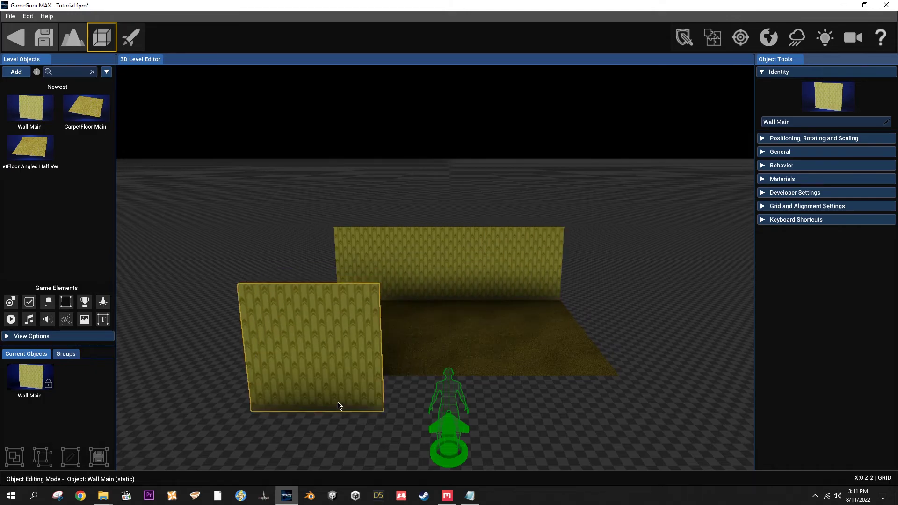
{"action": "left_click", "coordinate": [345, 391]}
{"action": "left_click", "coordinate": [564, 392]}
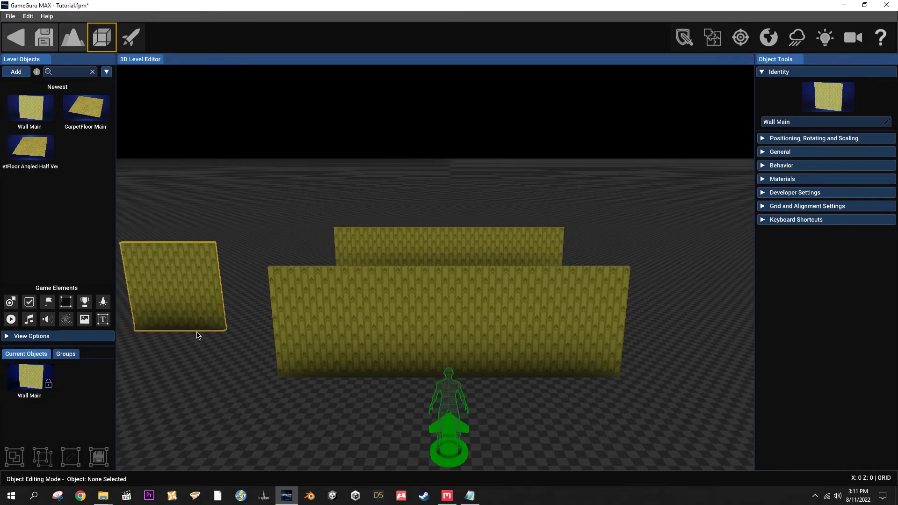
Rotate the wall piece and close one short side with two pieces, placing one at the far end of the opposite side.
{"action": "key", "text": "r"}
{"action": "right_click_drag", "start_coordinate": [245, 389], "coordinate": [262, 330]}
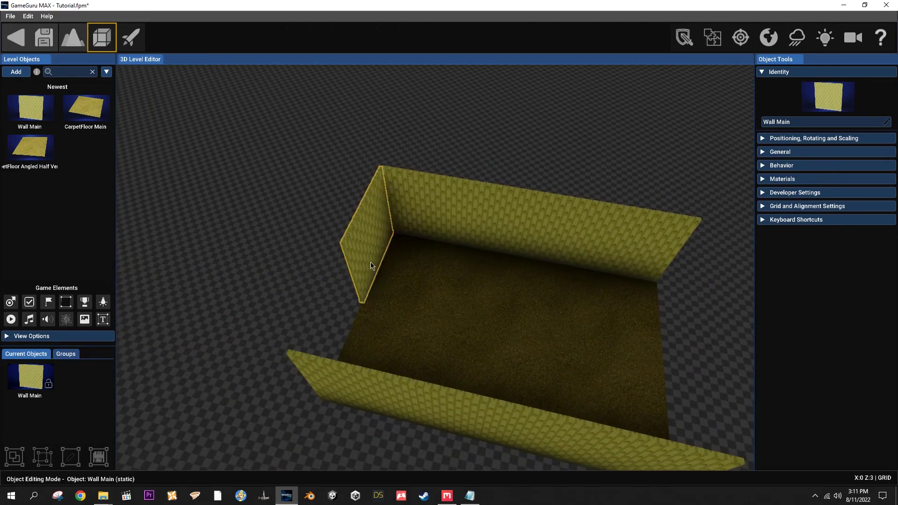
{"action": "left_click", "coordinate": [351, 290]}
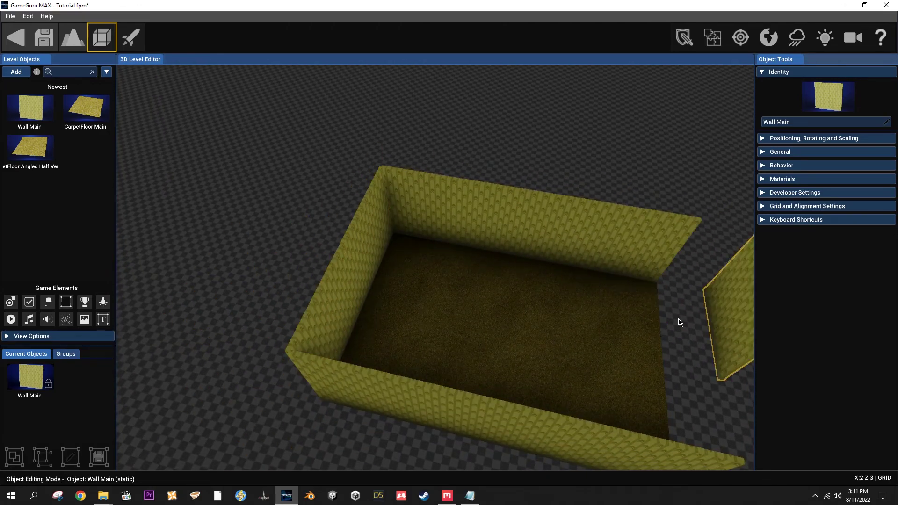
{"action": "left_click", "coordinate": [677, 381]}
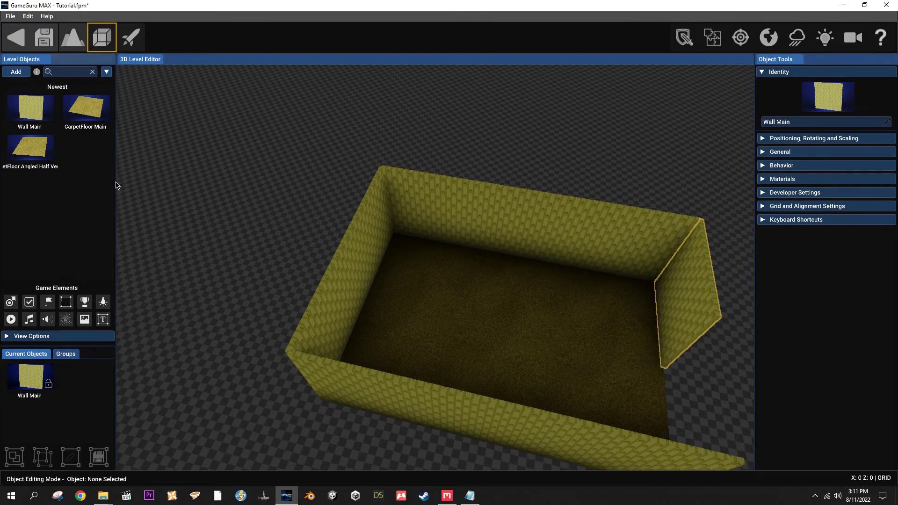
Extend the floor beyond the room's open end with more CarpetFloor Main tiles.
{"action": "left_click", "coordinate": [37, 149]}
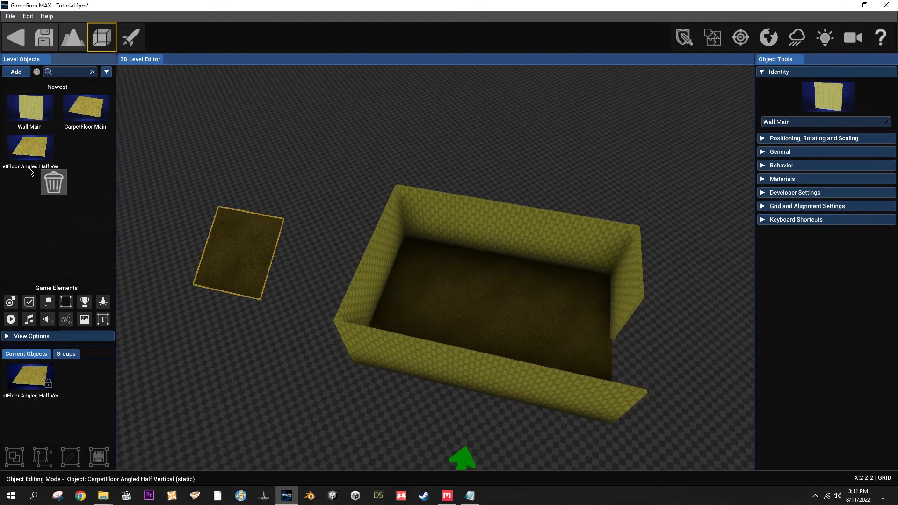
{"action": "left_click", "coordinate": [86, 107]}
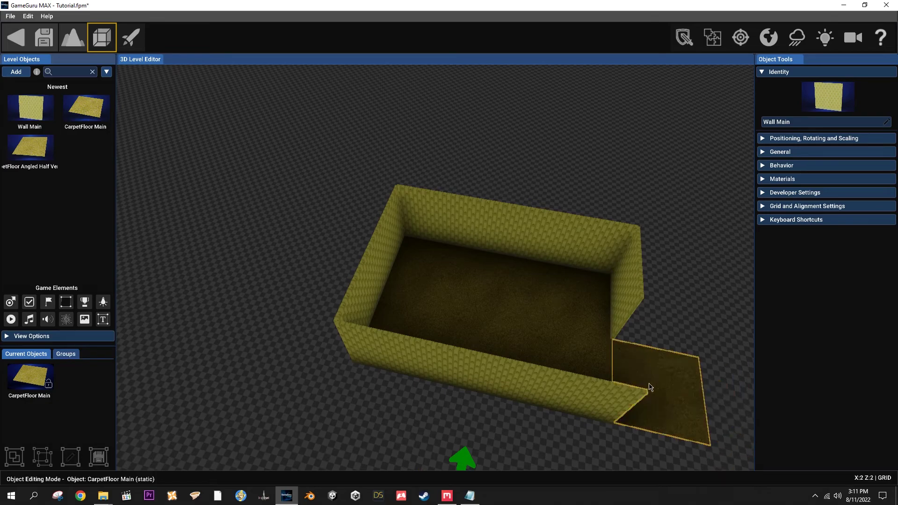
{"action": "left_click", "coordinate": [650, 386]}
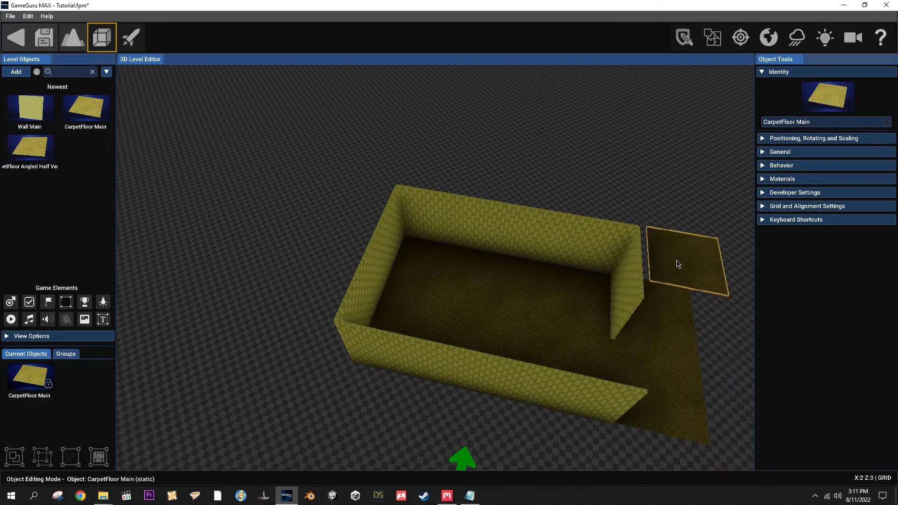
{"action": "left_click", "coordinate": [653, 257]}
{"action": "left_click", "coordinate": [731, 308]}
{"action": "scroll", "coordinate": [670, 316], "scroll_direction": "down", "scroll_amount": 3}
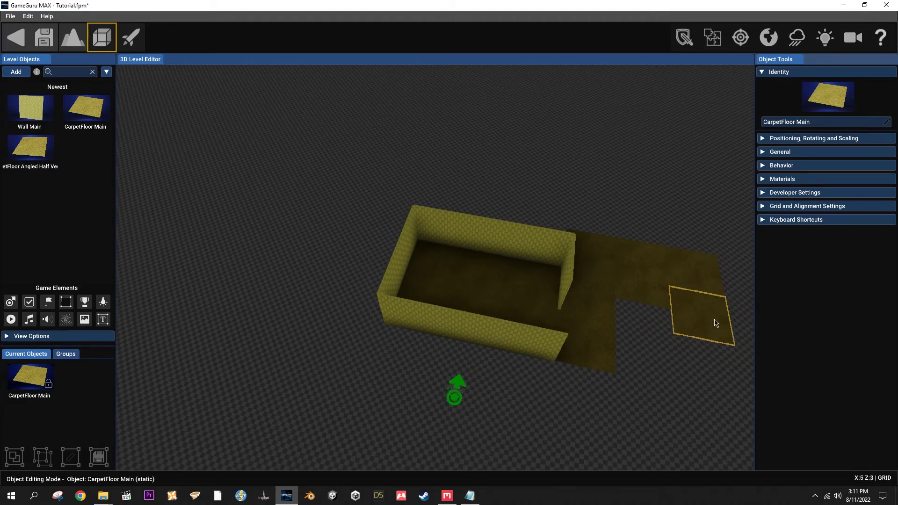
Shift the misplaced extension floor tile toward the near side and add another CarpetFloor Main tile beside it.
{"action": "left_click", "coordinate": [55, 214]}
{"action": "left_click", "coordinate": [648, 304]}
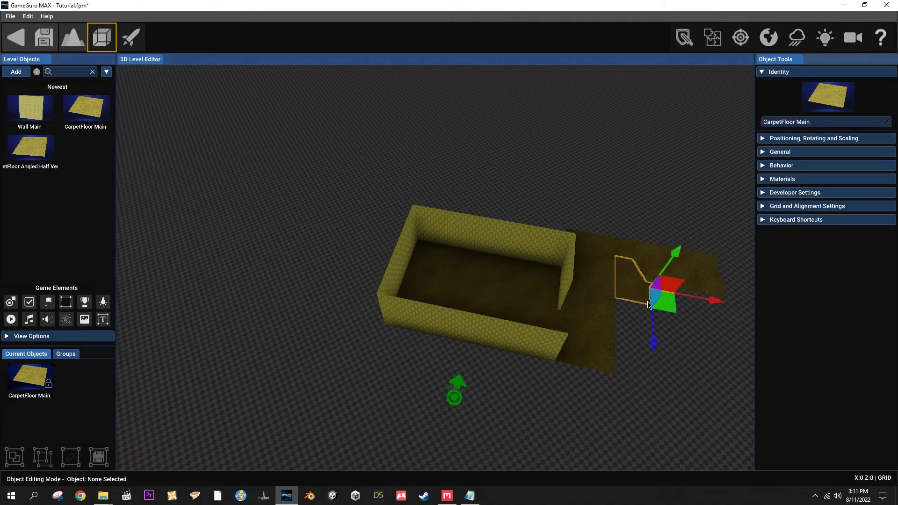
{"action": "left_click_drag", "start_coordinate": [665, 311], "coordinate": [673, 338]}
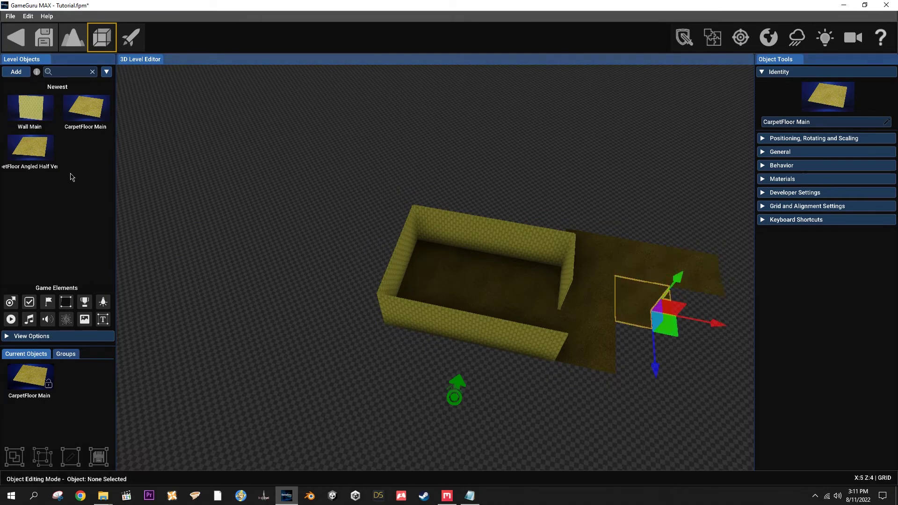
{"action": "left_click", "coordinate": [30, 377]}
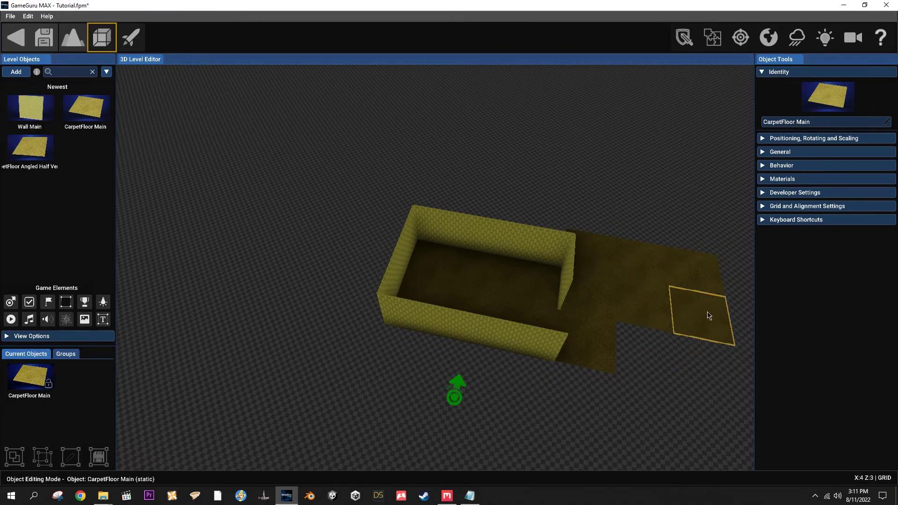
Lengthen the room's near wall by one Wall Main piece and line the extension's far and near edges with two pieces each.
{"action": "left_click", "coordinate": [31, 108]}
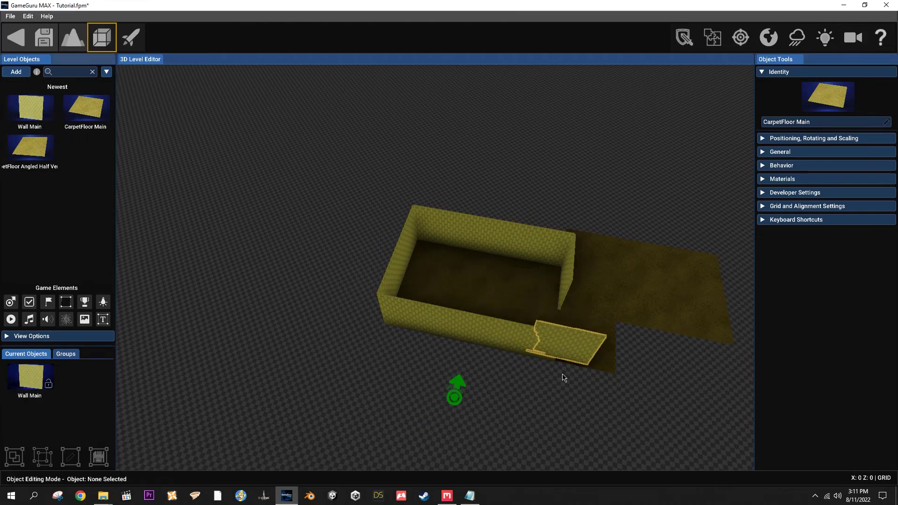
{"action": "left_click", "coordinate": [583, 376]}
{"action": "left_click", "coordinate": [597, 234]}
{"action": "left_click", "coordinate": [673, 241]}
{"action": "left_click", "coordinate": [682, 247]}
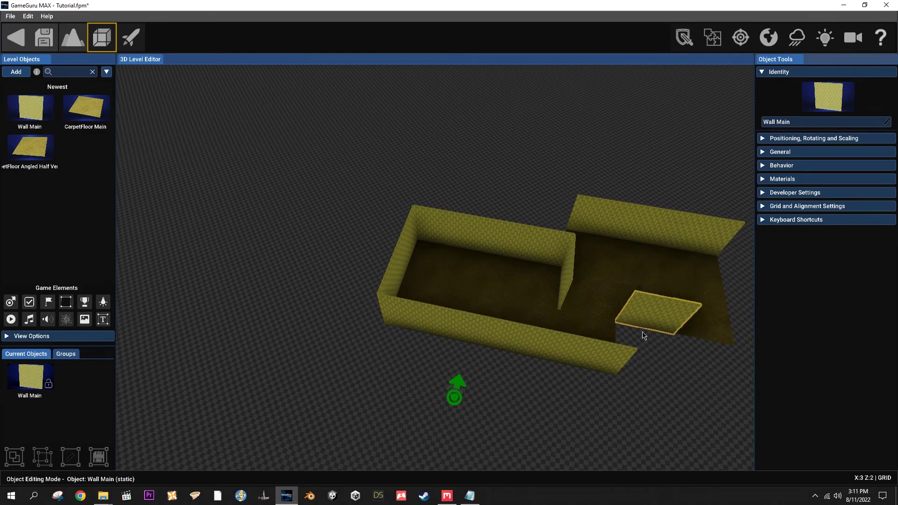
{"action": "left_click", "coordinate": [643, 335]}
{"action": "left_click", "coordinate": [705, 344]}
Rotate the Wall Main piece and close the two exposed side gaps where the room meets the extension, leaving the passage open.
{"action": "key", "text": "r"}
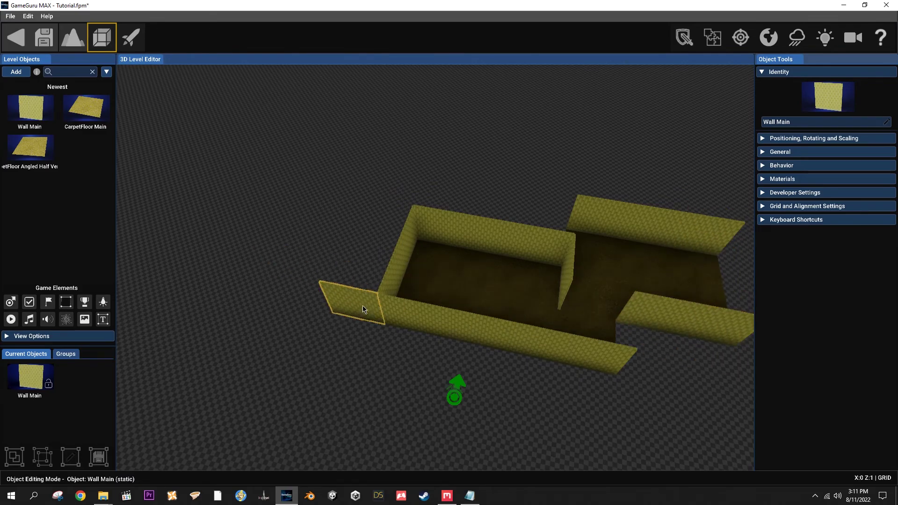
{"action": "key", "text": "r"}
{"action": "right_click_drag", "start_coordinate": [344, 359], "coordinate": [276, 239]}
{"action": "left_click", "coordinate": [344, 264]}
{"action": "left_click", "coordinate": [461, 230]}
{"action": "left_click", "coordinate": [461, 231]}
{"action": "left_click", "coordinate": [84, 241]}
Add the Tiled Ceiling object from the Backrooms library and roof the extension with a two-by-three block of tiles.
{"action": "left_click", "coordinate": [16, 72]}
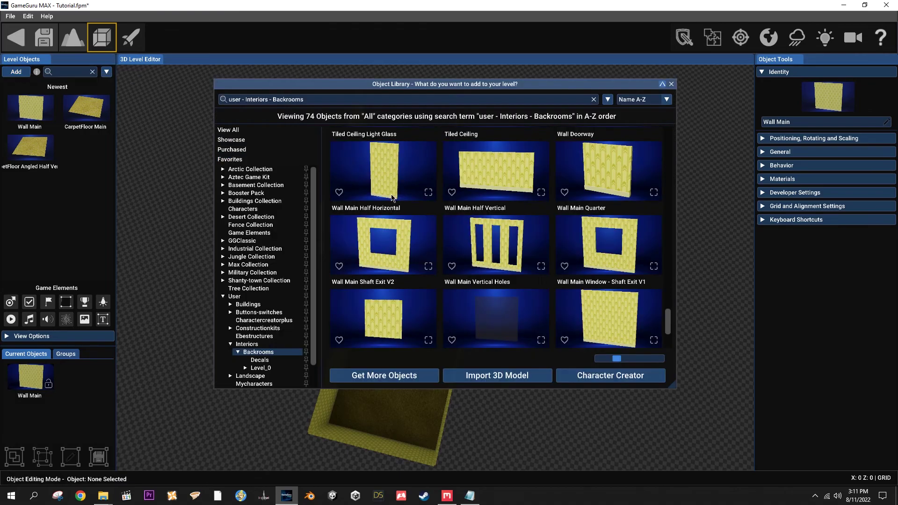
{"action": "scroll", "coordinate": [525, 280], "scroll_direction": "up", "scroll_amount": 3}
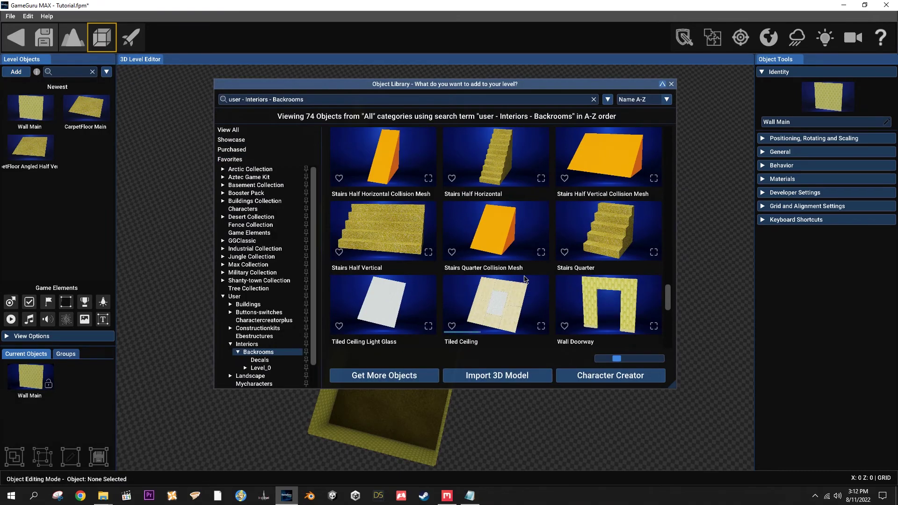
{"action": "left_click", "coordinate": [498, 308]}
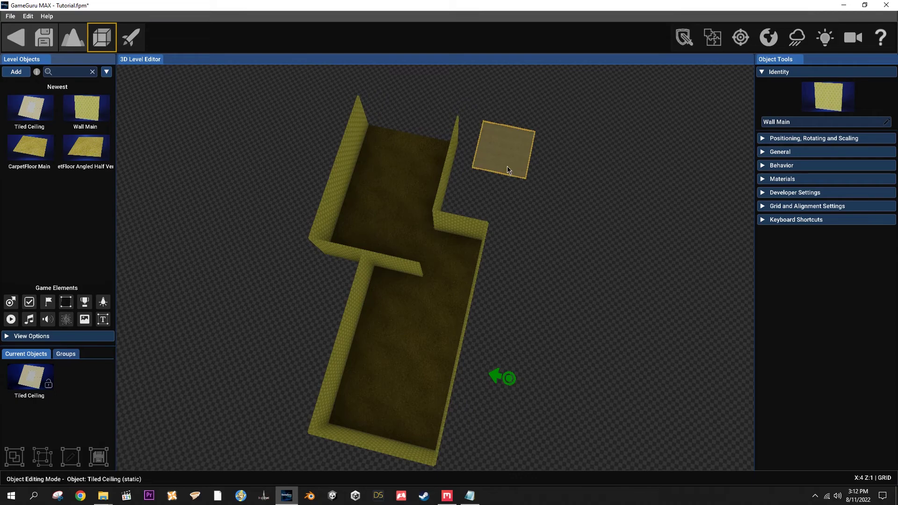
{"action": "left_click", "coordinate": [384, 155]}
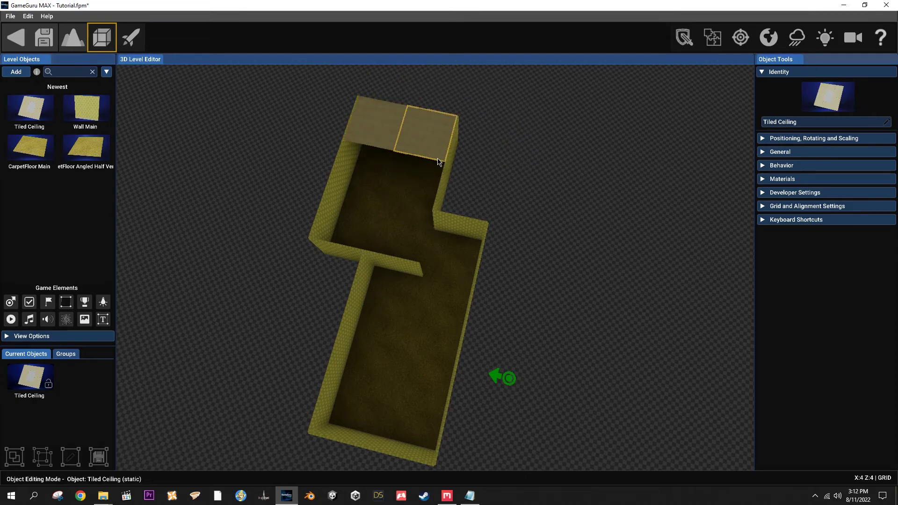
{"action": "left_click", "coordinate": [440, 161]}
{"action": "left_click", "coordinate": [371, 189]}
{"action": "left_click", "coordinate": [415, 205]}
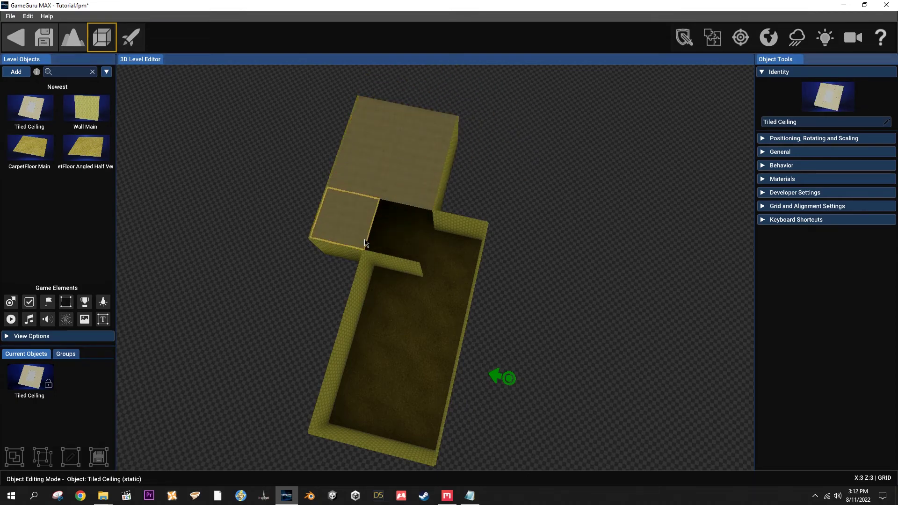
{"action": "left_click", "coordinate": [364, 240]}
{"action": "left_click", "coordinate": [408, 249]}
Roof the connecting area and the original room with seven more Tiled Ceiling tiles.
{"action": "left_click", "coordinate": [449, 268]}
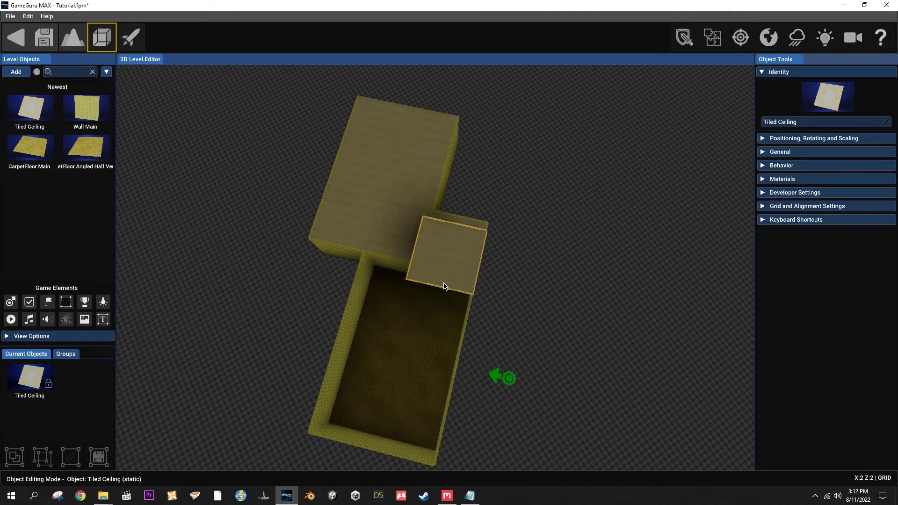
{"action": "left_click", "coordinate": [394, 300]}
{"action": "left_click", "coordinate": [441, 322]}
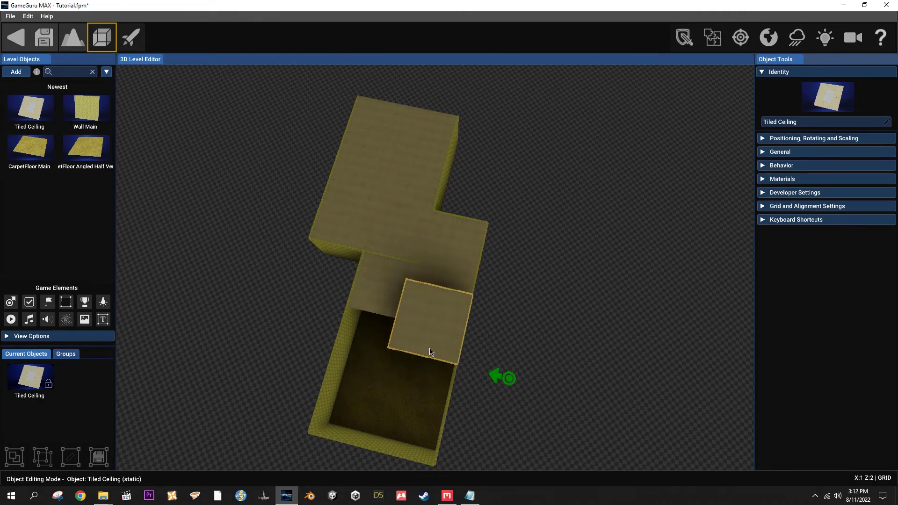
{"action": "left_click", "coordinate": [373, 351]}
{"action": "left_click", "coordinate": [425, 367]}
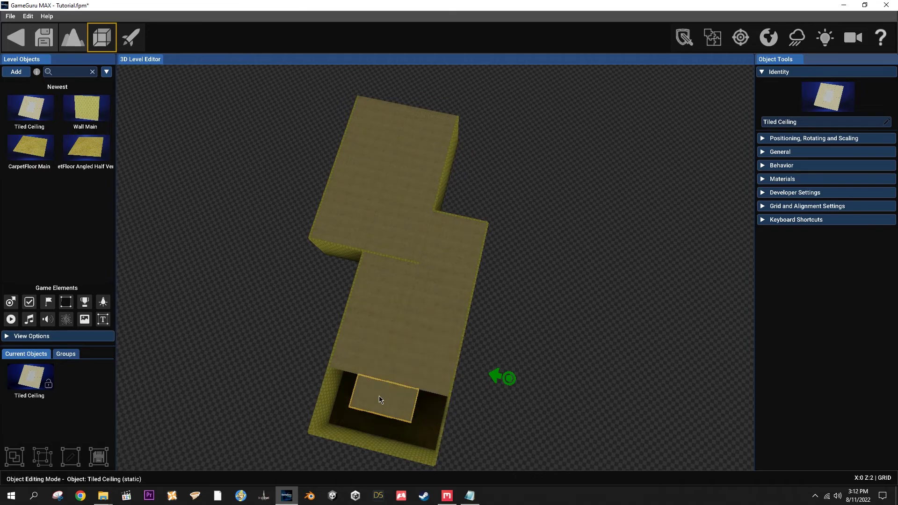
{"action": "left_click", "coordinate": [358, 406]}
{"action": "left_click", "coordinate": [414, 422]}
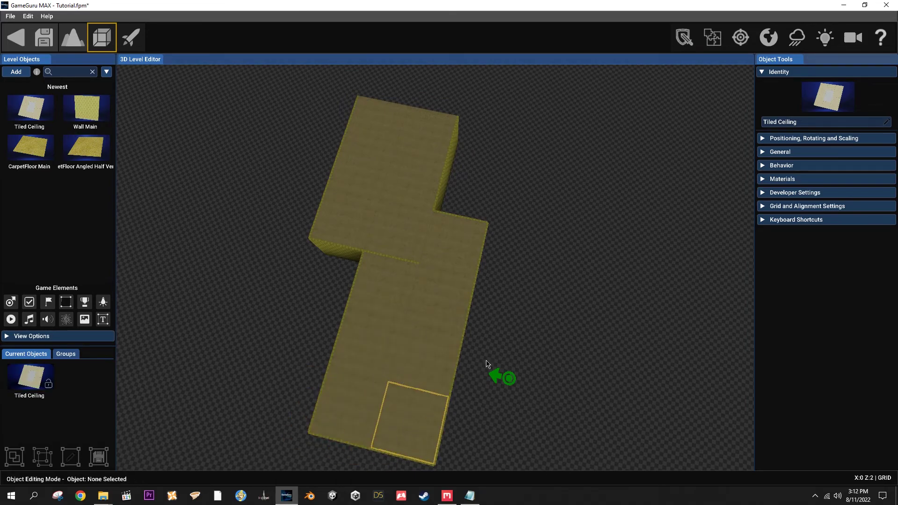
Move the Player Start Position into the closed end of the original room and start testing the level.
{"action": "left_click", "coordinate": [509, 383]}
{"action": "left_click_drag", "start_coordinate": [524, 396], "coordinate": [405, 429]}
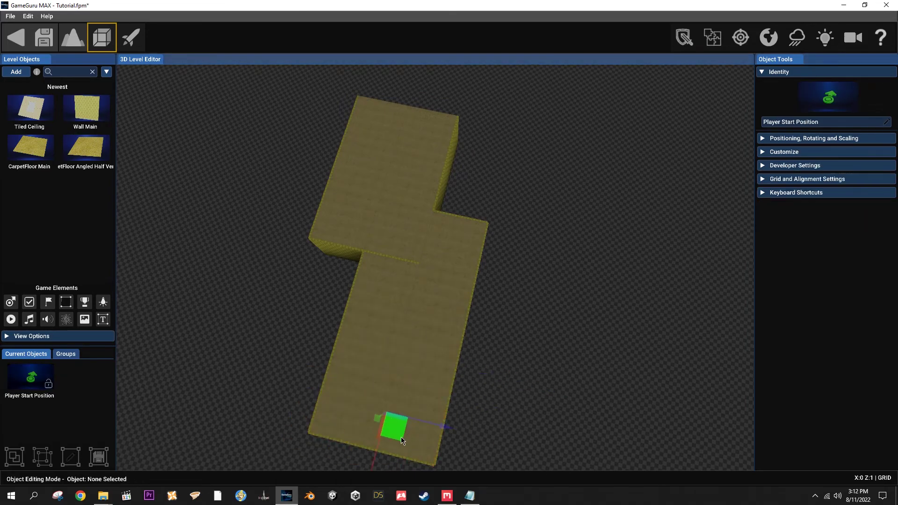
{"action": "left_click", "coordinate": [137, 50]}
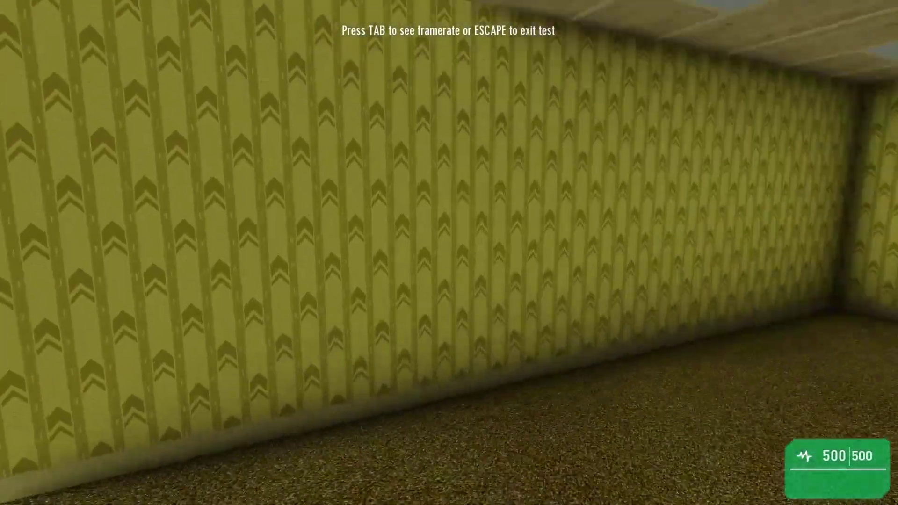
Walk through the room in the test, examine how the walls and tiled ceiling fit together, and exit the test.
{"action": "key", "text": "w"}
{"action": "key", "text": "w"}
{"action": "key", "text": "w"}
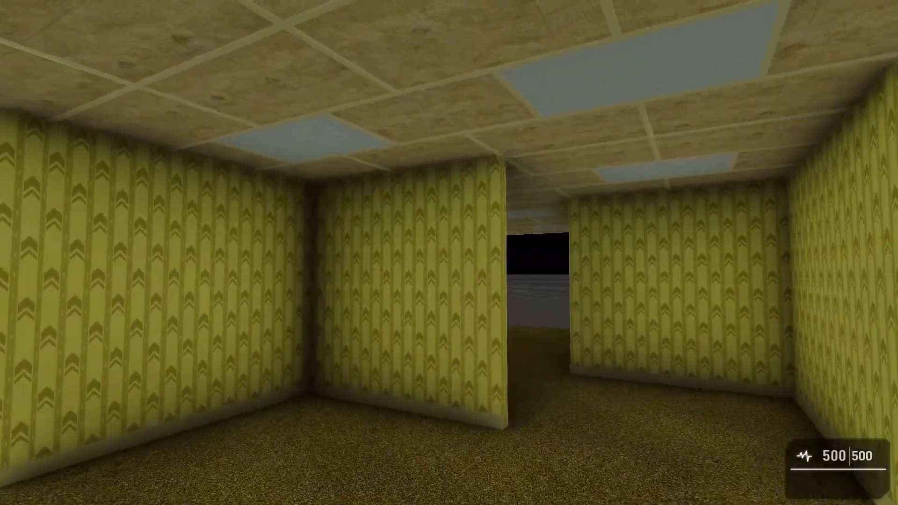
{"action": "key", "text": "w"}
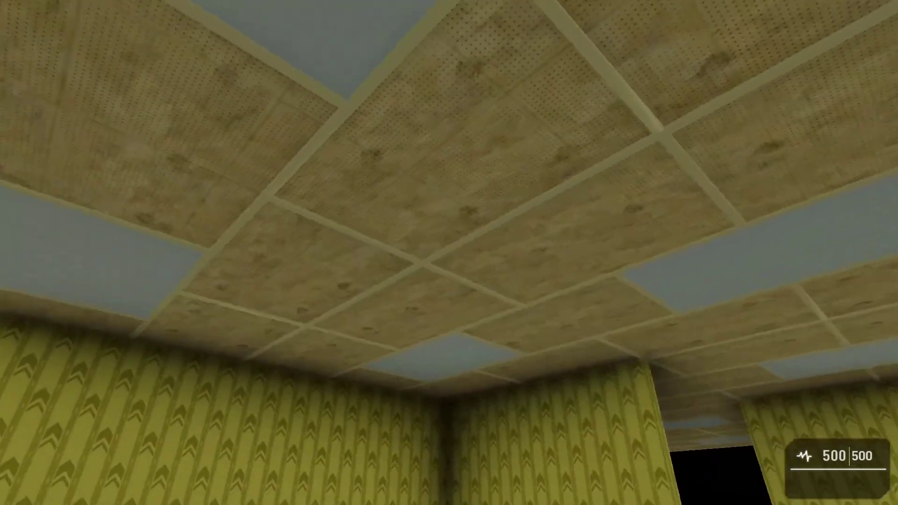
{"action": "key", "text": "w"}
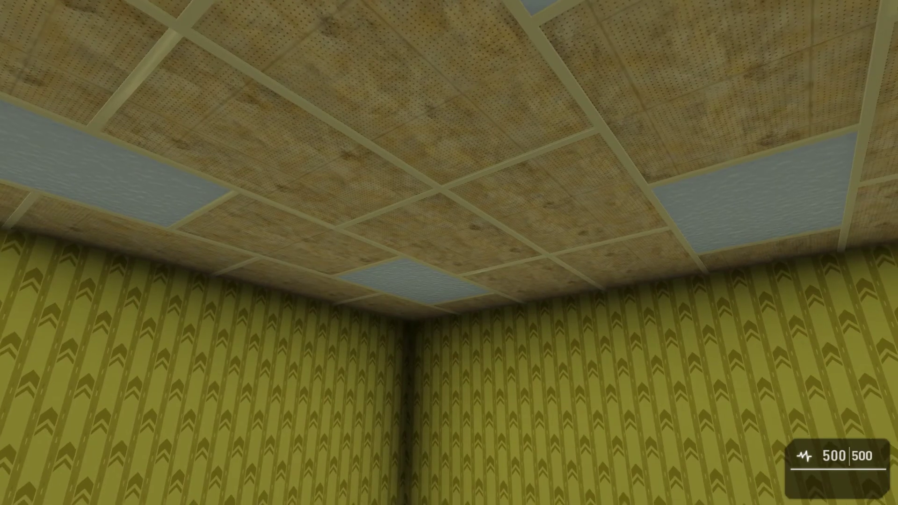
{"action": "key", "text": "Escape"}
Set Alpha Clipping to 0 for the Glass_Frosted_001 material on a ceiling tile at the room's closed end.
{"action": "right_click_drag", "start_coordinate": [445, 332], "coordinate": [290, 329]}
{"action": "key", "text": "w"}
{"action": "right_click_drag", "start_coordinate": [469, 402], "coordinate": [365, 283]}
{"action": "right_click_drag", "start_coordinate": [309, 341], "coordinate": [459, 279]}
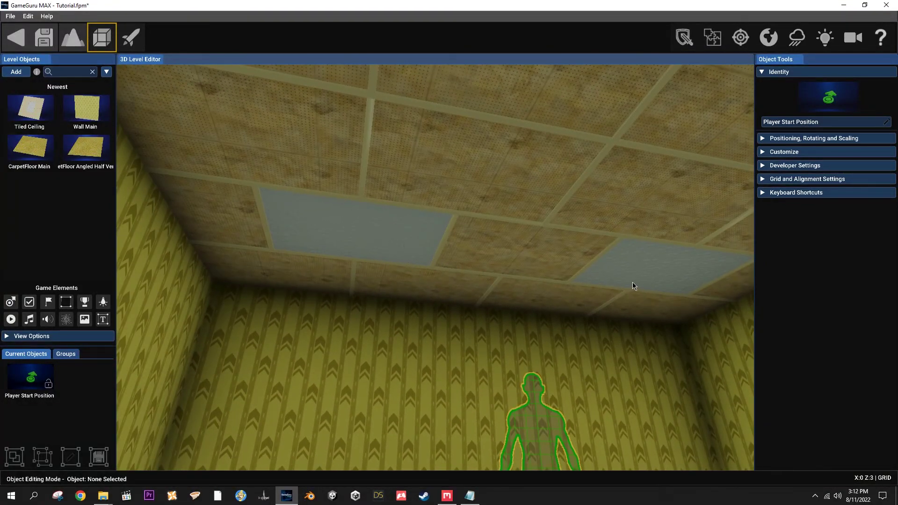
{"action": "scroll", "coordinate": [632, 287], "scroll_direction": "up", "scroll_amount": 5}
{"action": "right_click_drag", "start_coordinate": [404, 315], "coordinate": [435, 294]}
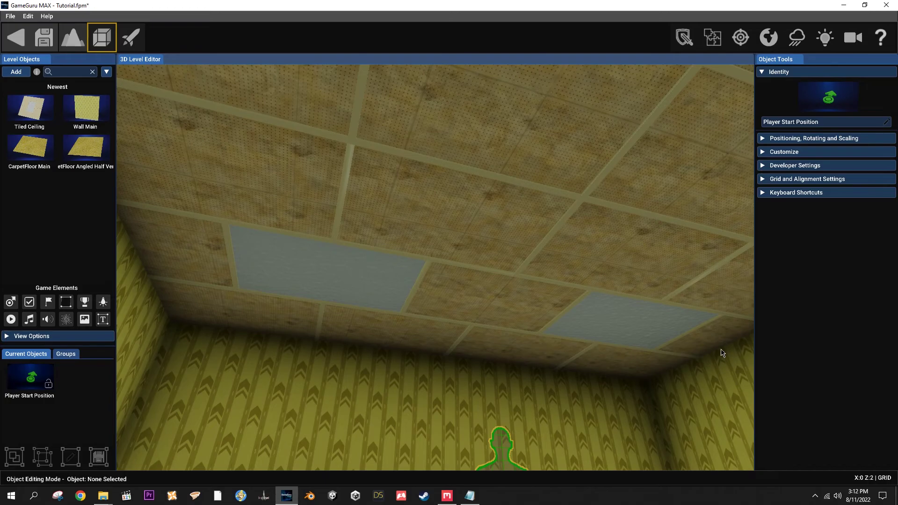
{"action": "left_click", "coordinate": [630, 328]}
{"action": "left_click", "coordinate": [783, 180]}
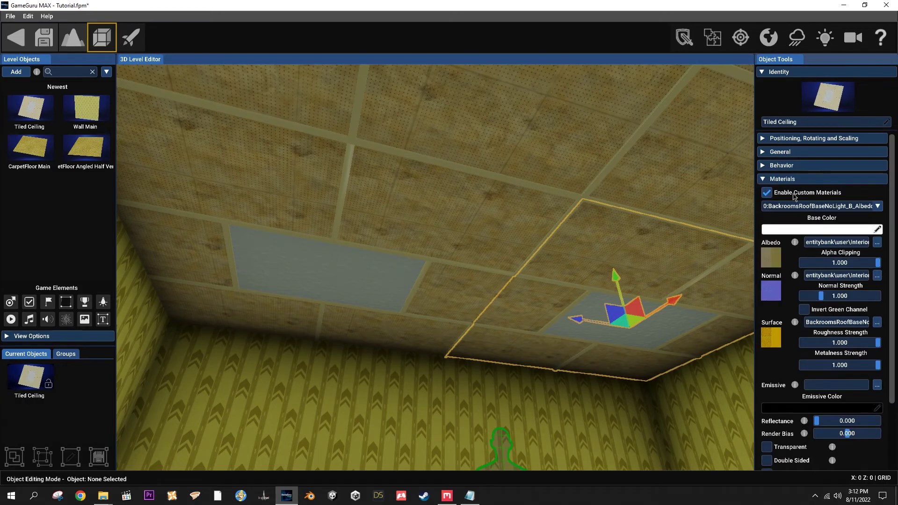
{"action": "left_click", "coordinate": [785, 208]}
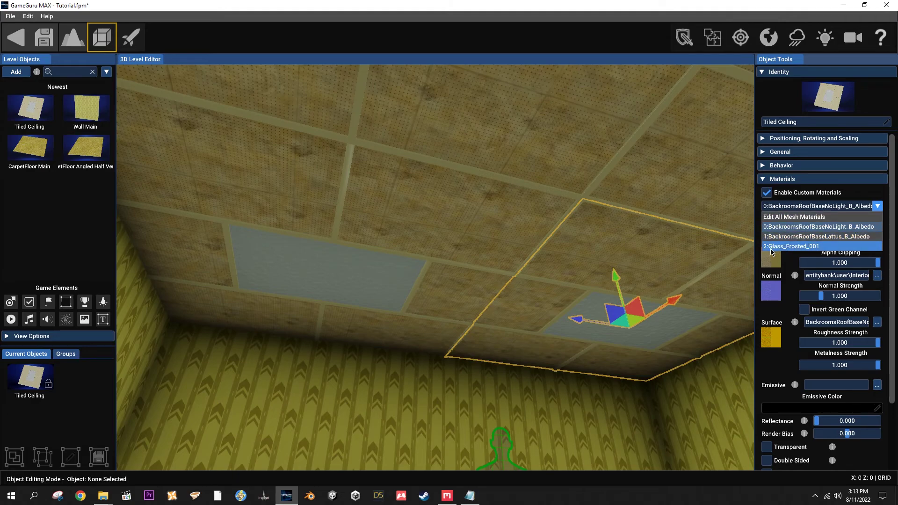
{"action": "left_click", "coordinate": [794, 246]}
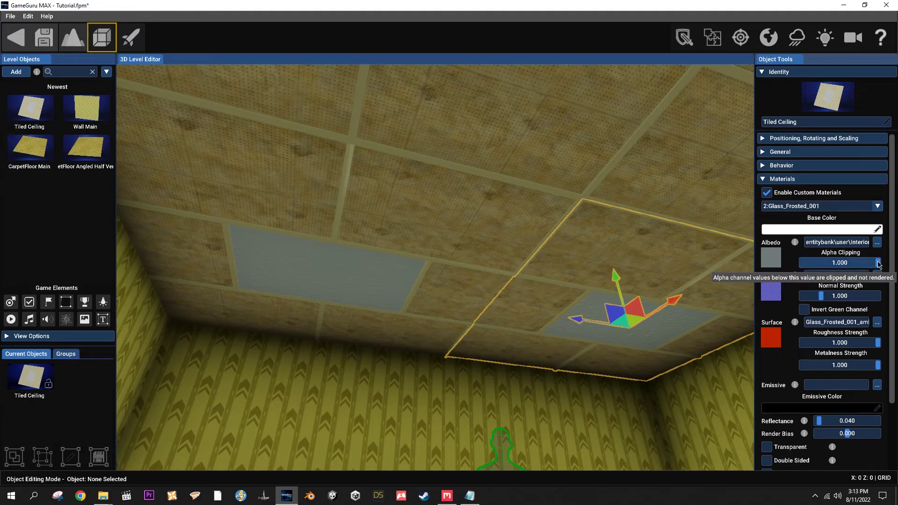
{"action": "left_click_drag", "start_coordinate": [871, 265], "coordinate": [714, 309]}
Select six alternating Tiled Ceiling tiles across the extension, connecting area and room, and delete them.
{"action": "right_click_drag", "start_coordinate": [714, 309], "coordinate": [735, 306]}
{"action": "mouse_move", "coordinate": [559, 384]}
{"action": "right_mouse_down"}
{"action": "mouse_move", "coordinate": [524, 327]}
{"action": "mouse_move", "coordinate": [538, 402]}
{"action": "mouse_move", "coordinate": [570, 431]}
{"action": "mouse_move", "coordinate": [468, 337]}
{"action": "mouse_move", "coordinate": [383, 360]}
{"action": "mouse_move", "coordinate": [440, 421]}
{"action": "mouse_move", "coordinate": [393, 403]}
{"action": "mouse_move", "coordinate": [557, 384]}
{"action": "right_mouse_up"}
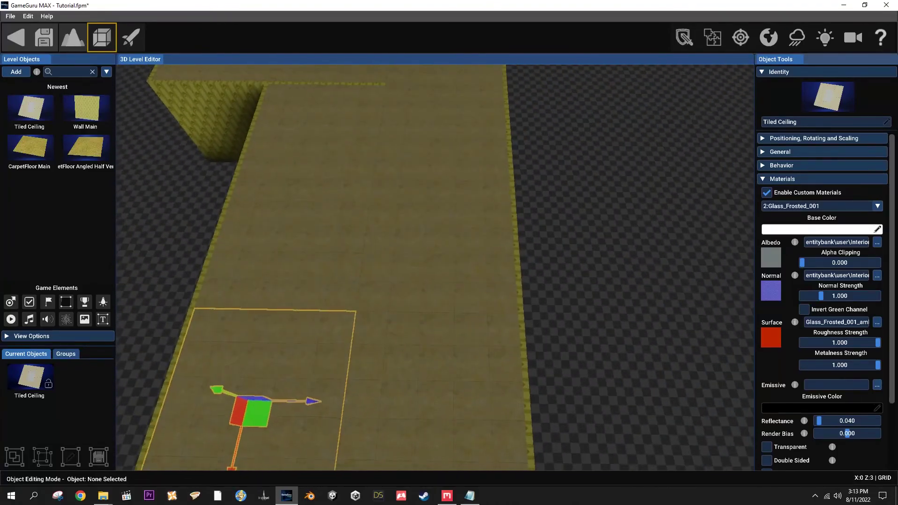
{"action": "scroll", "coordinate": [557, 384], "scroll_direction": "down", "scroll_amount": 5}
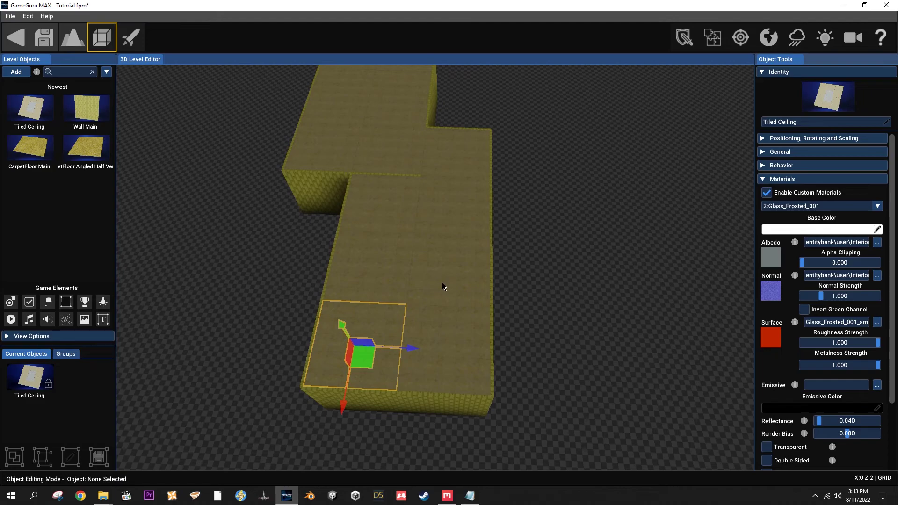
{"action": "left_click", "coordinate": [443, 278]}
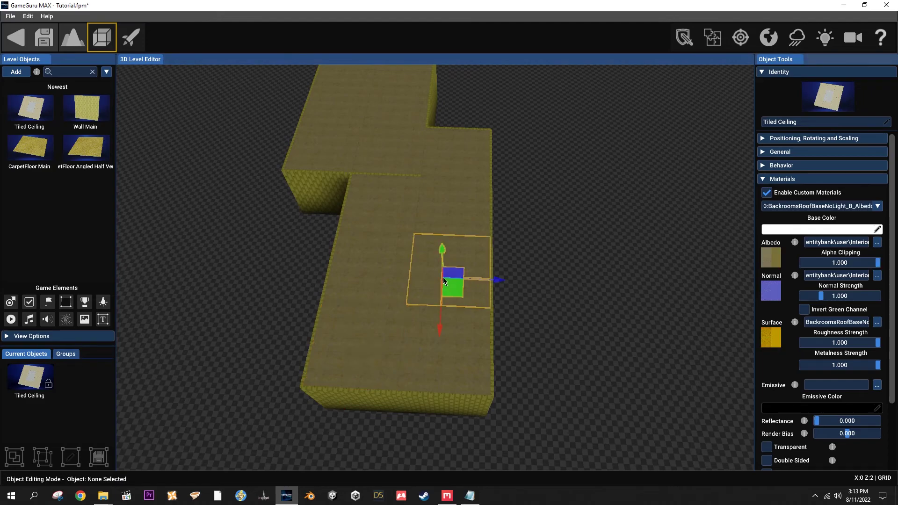
{"action": "left_click", "coordinate": [383, 212], "text": "shift"}
{"action": "left_click", "coordinate": [443, 153], "text": "shift"}
{"action": "left_click", "coordinate": [400, 109]}
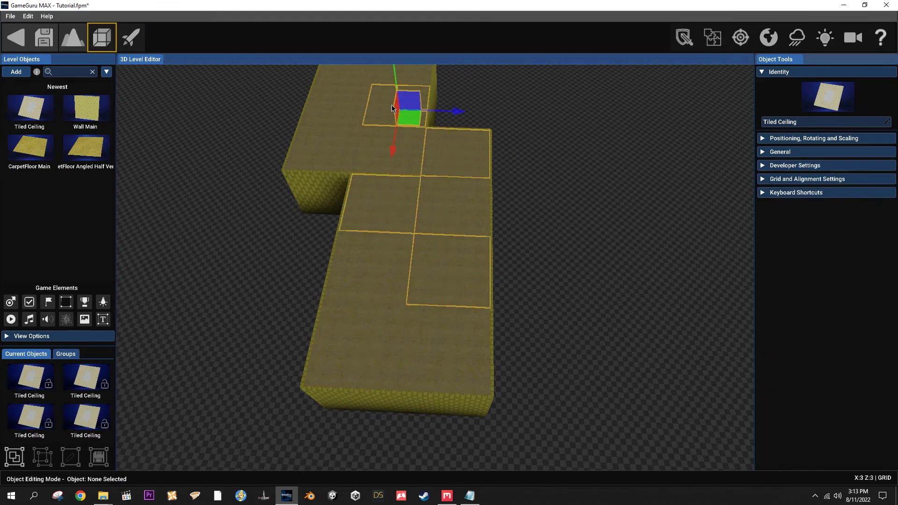
{"action": "scroll", "coordinate": [403, 170], "scroll_direction": "down", "scroll_amount": 3}
{"action": "left_click", "coordinate": [392, 139]}
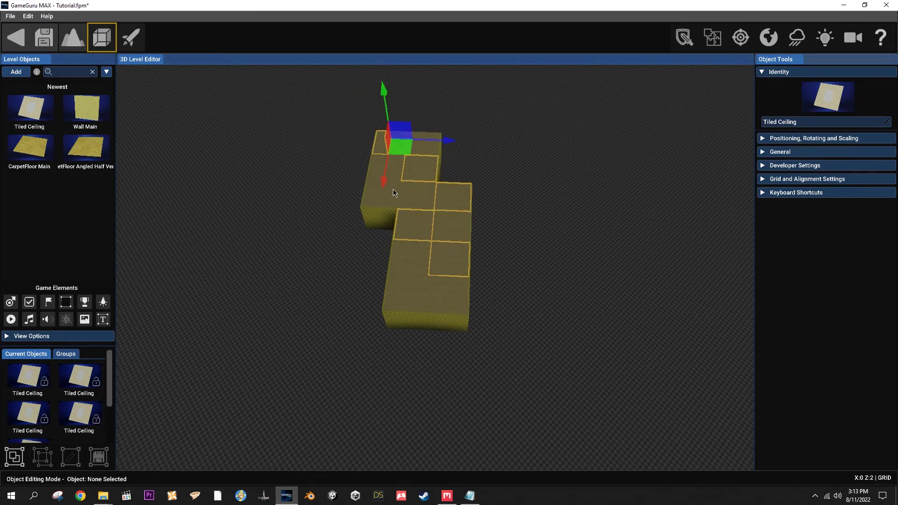
{"action": "key", "text": "Delete"}
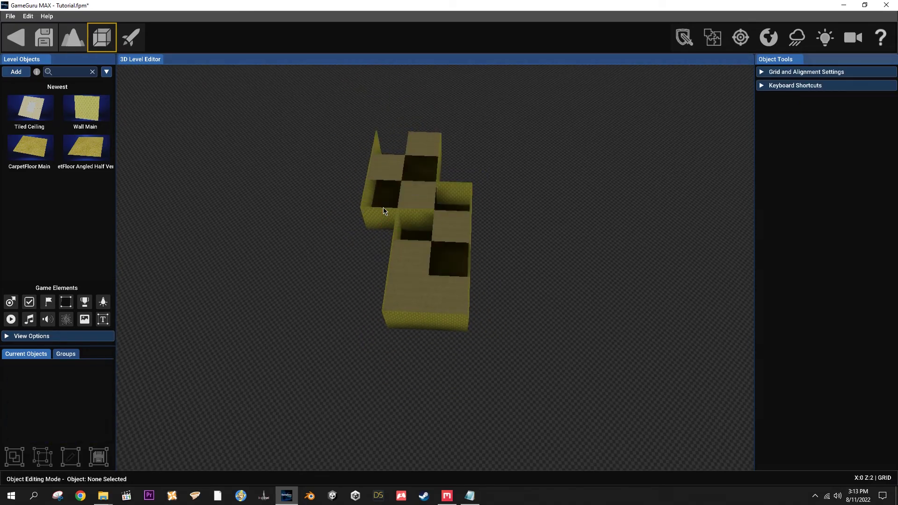
{"action": "left_click", "coordinate": [406, 297]}
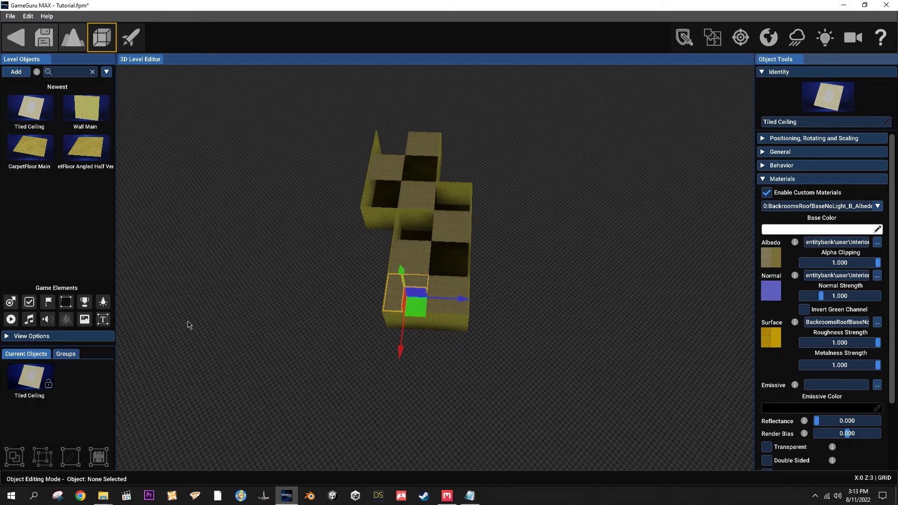
{"action": "left_click", "coordinate": [33, 379]}
{"action": "key", "text": "w"}
{"action": "right_click_drag", "start_coordinate": [395, 381], "coordinate": [395, 343]}
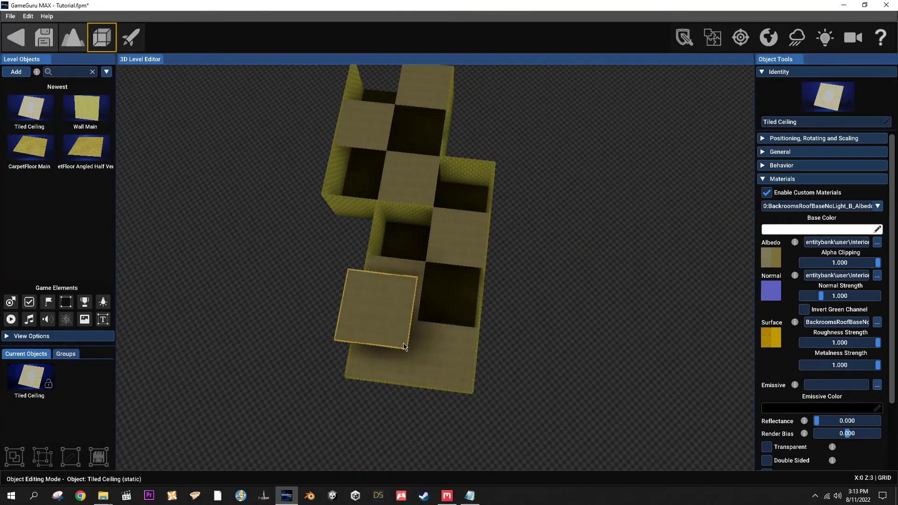
{"action": "left_click", "coordinate": [33, 374]}
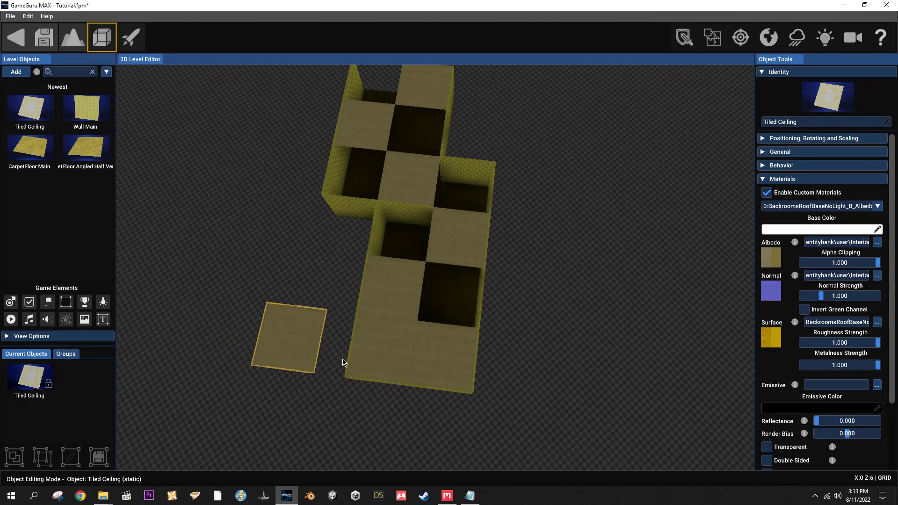
{"action": "key", "text": "Escape"}
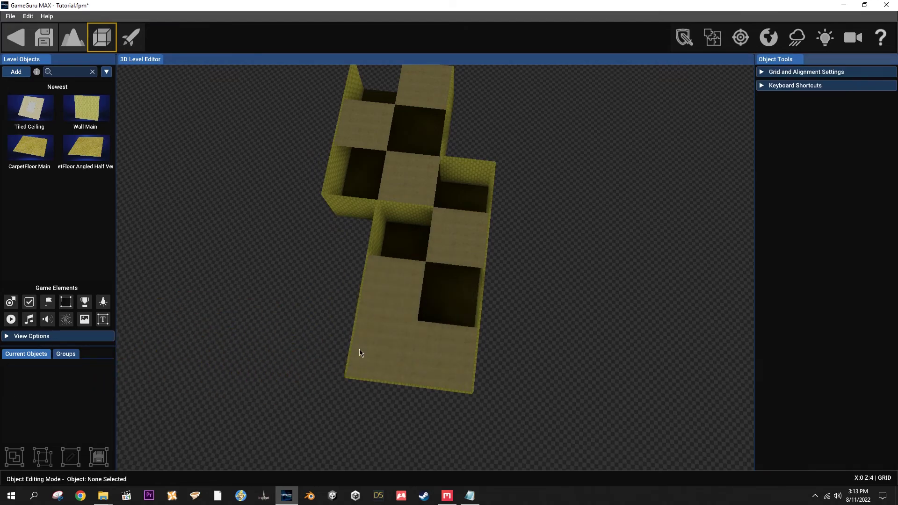
{"action": "left_click", "coordinate": [388, 348]}
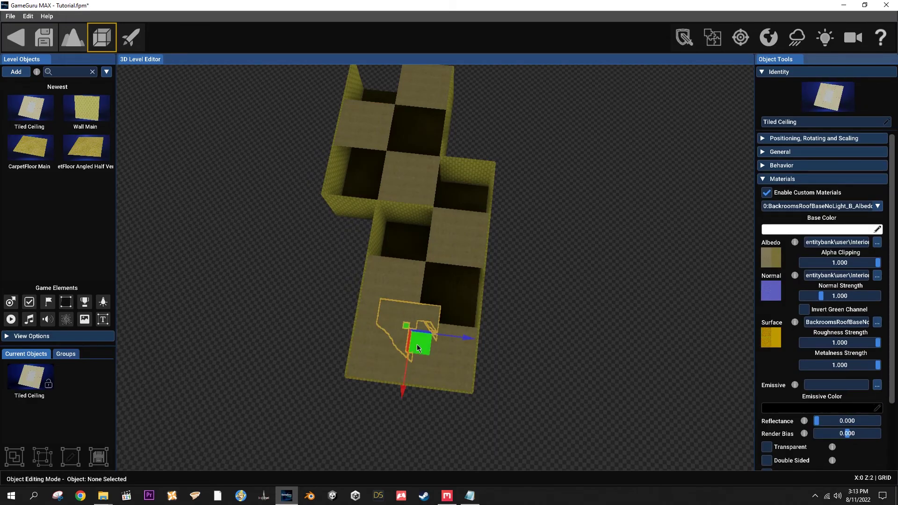
{"action": "left_click_drag", "start_coordinate": [276, 371], "coordinate": [275, 372]}
{"action": "key", "text": "Delete"}
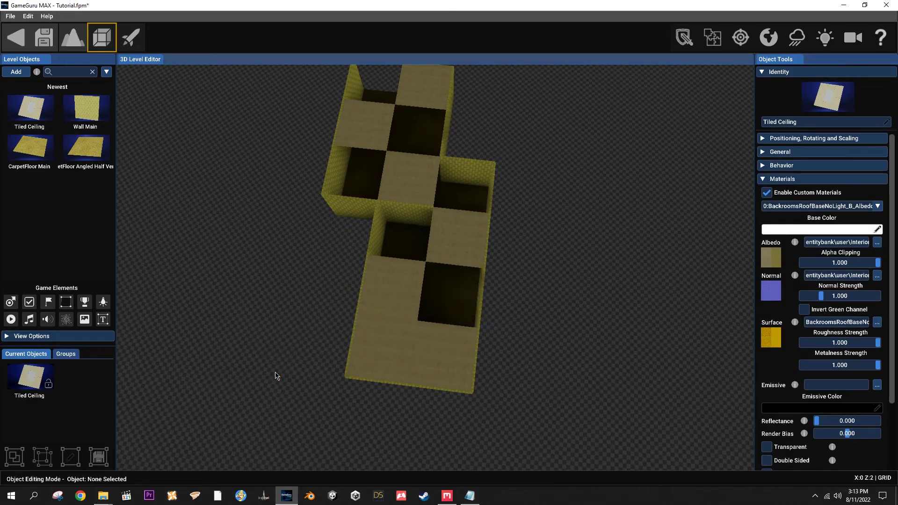
Fill the six gaps in the ceiling across the room, connecting area and extension with light-panel Tiled Ceiling pieces.
{"action": "left_click", "coordinate": [389, 350]}
{"action": "left_click", "coordinate": [28, 380]}
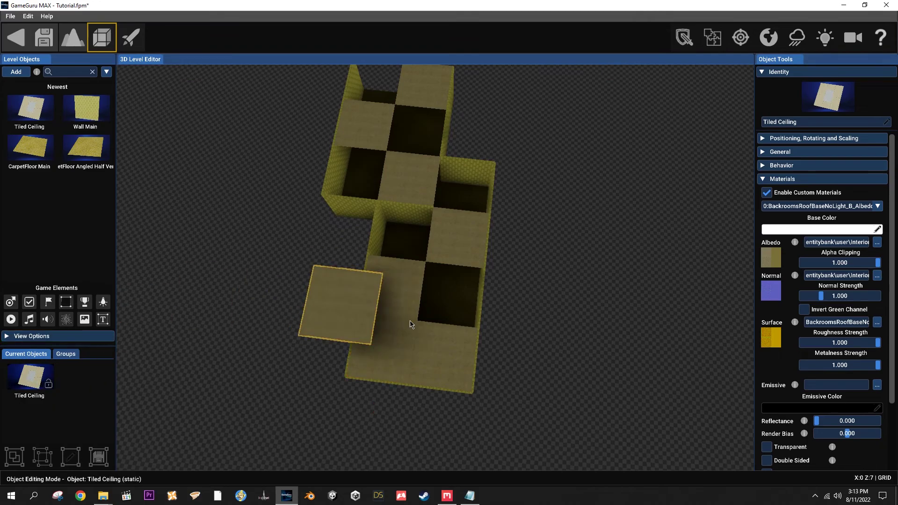
{"action": "left_click", "coordinate": [406, 251]}
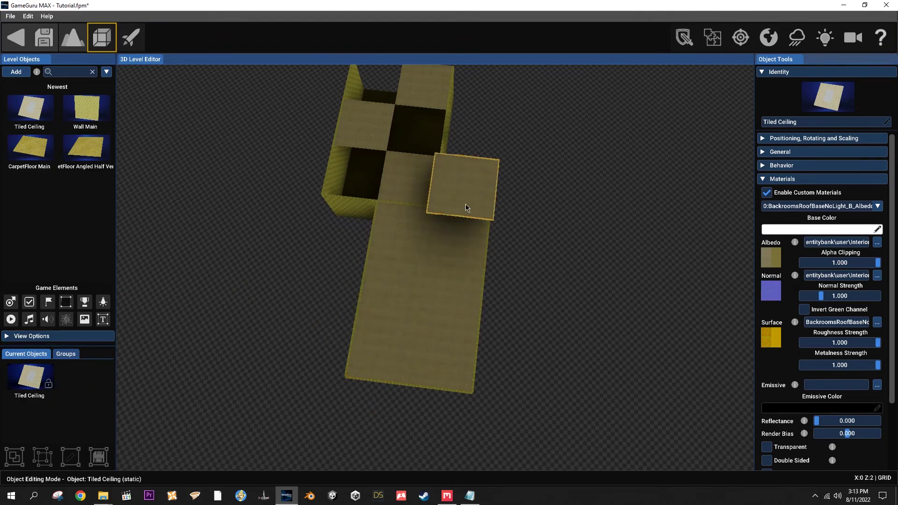
{"action": "left_click", "coordinate": [466, 198]}
{"action": "left_click", "coordinate": [364, 190]}
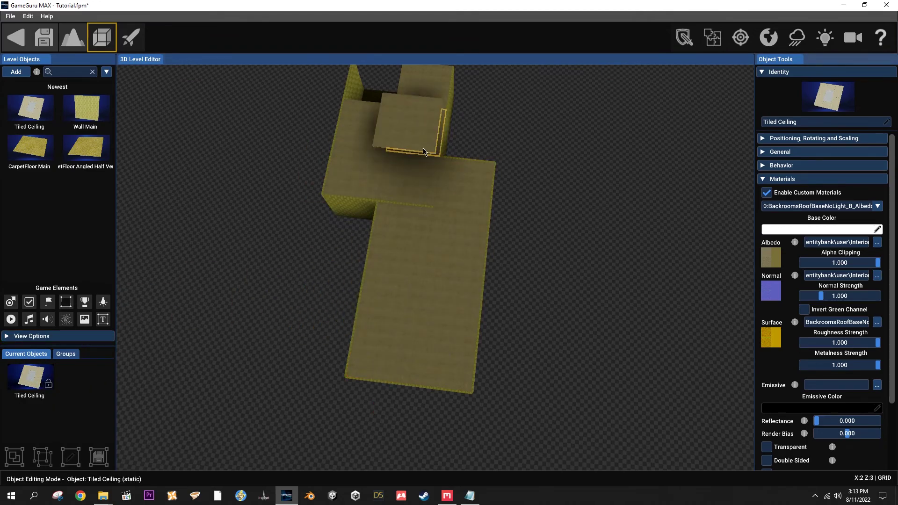
{"action": "left_click", "coordinate": [414, 129]}
{"action": "left_click", "coordinate": [386, 102]}
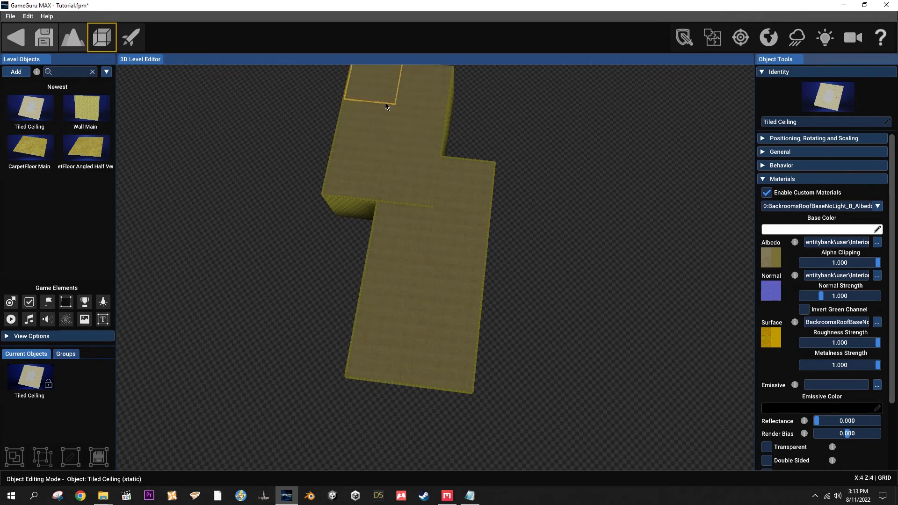
{"action": "left_click", "coordinate": [56, 229]}
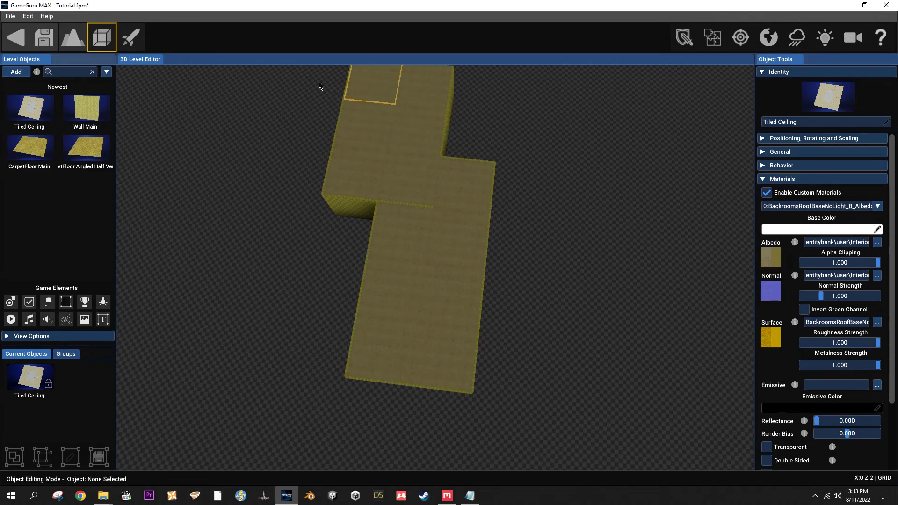
Test the level, walk through the rooms to examine the frosted glass panels in the ceiling, and exit the test.
{"action": "left_click", "coordinate": [140, 39]}
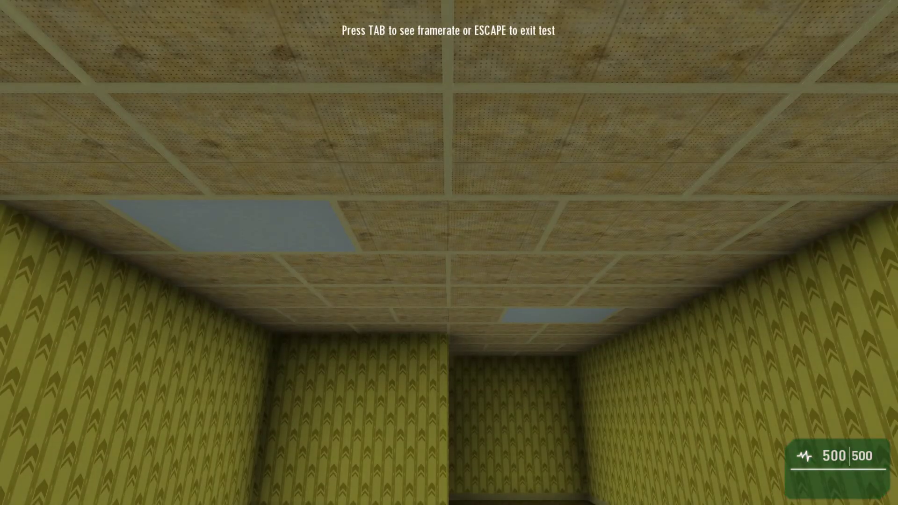
{"action": "key", "text": "w"}
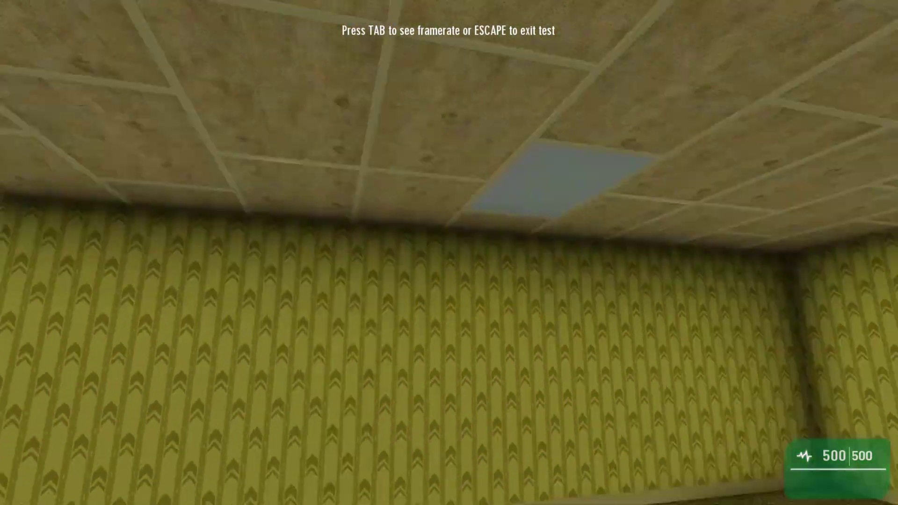
{"action": "key", "text": "w"}
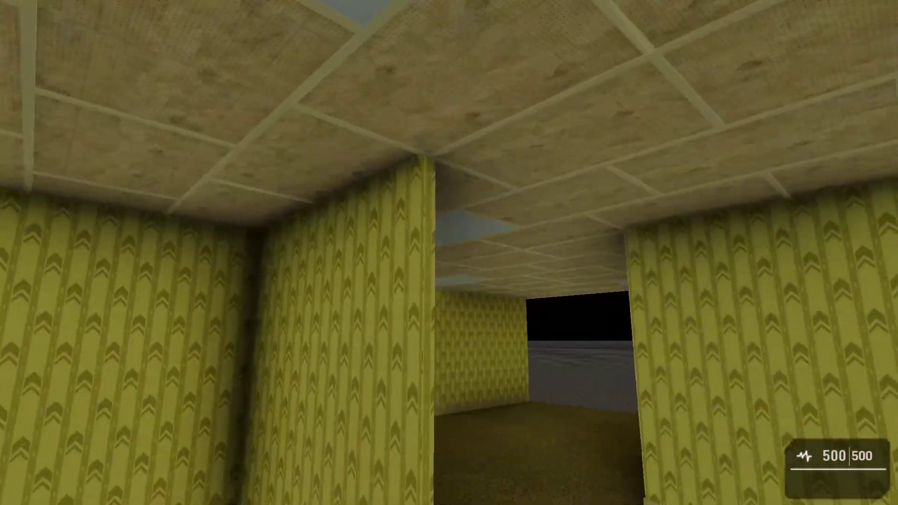
{"action": "key", "text": "w"}
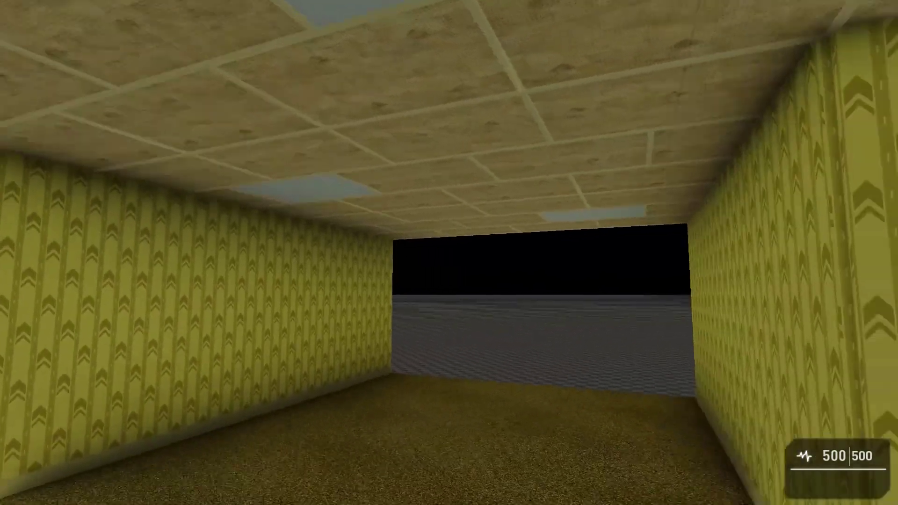
{"action": "key", "text": "w"}
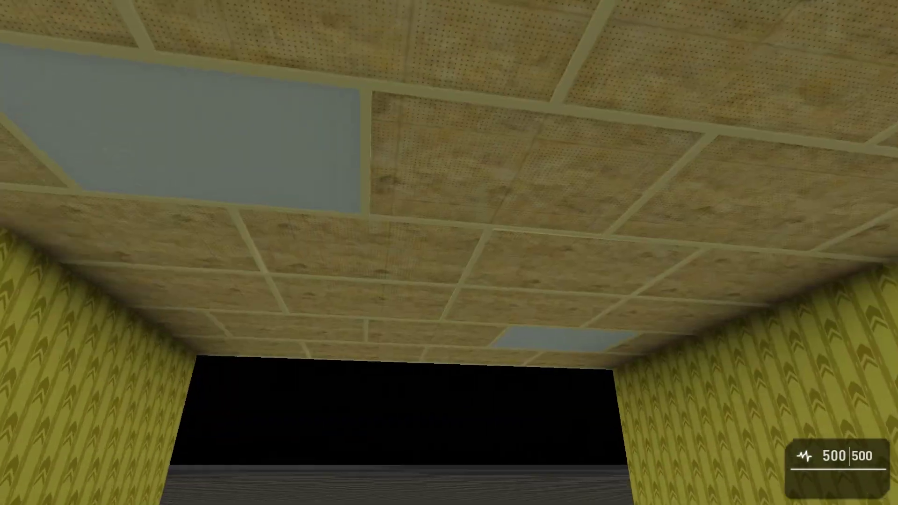
{"action": "key", "text": "w"}
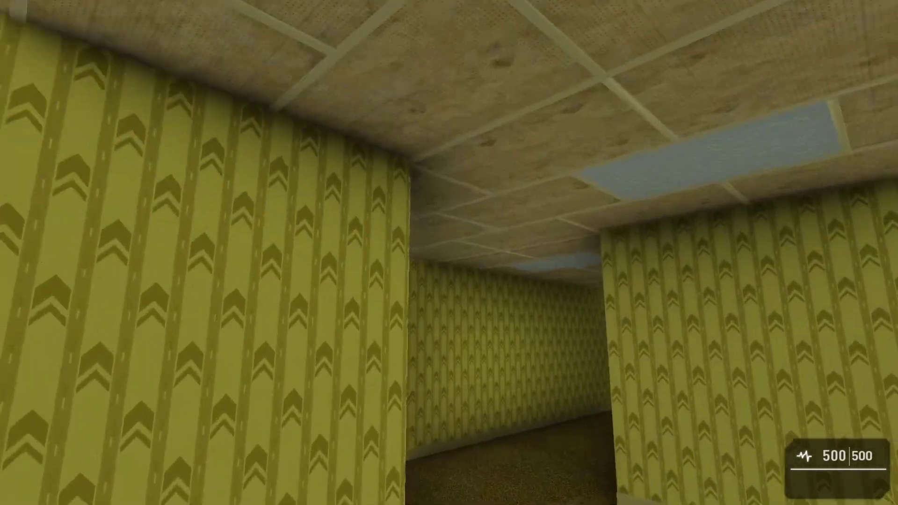
{"action": "key", "text": "w"}
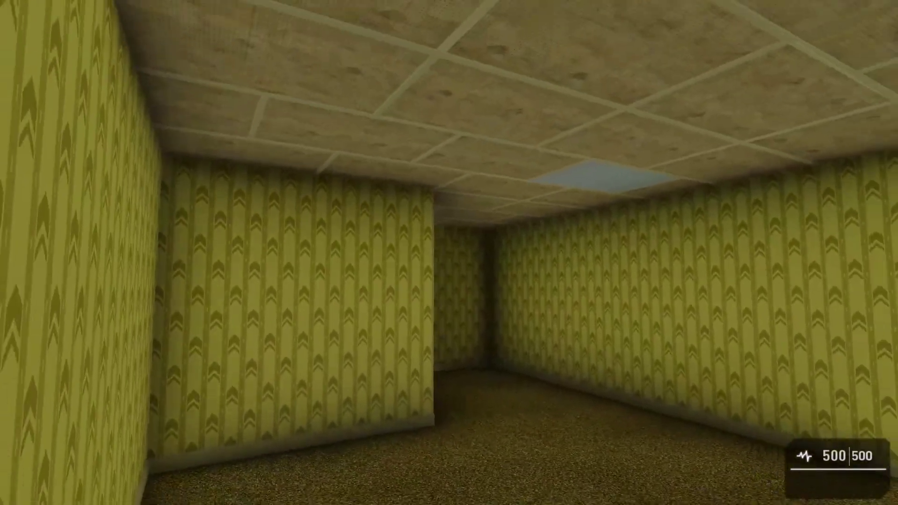
{"action": "key", "text": "Escape"}
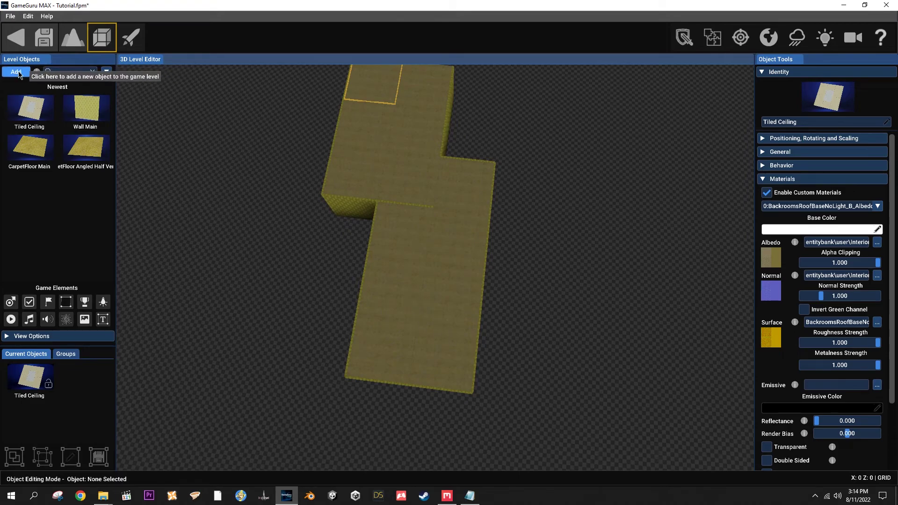
Lay a straight strip of CarpetFloor Main tiles, two tiles long, leading out of the building's open end.
{"action": "right_click_drag", "start_coordinate": [343, 184], "coordinate": [262, 143]}
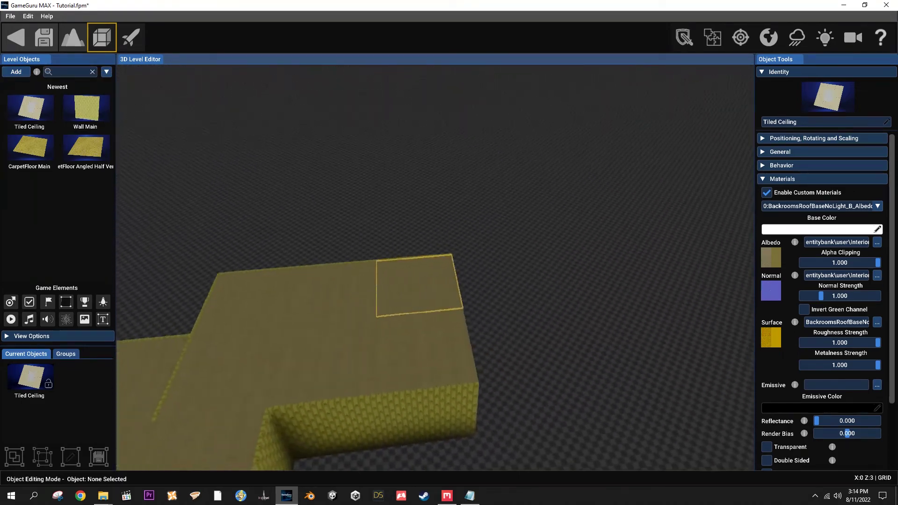
{"action": "right_click_drag", "start_coordinate": [449, 262], "coordinate": [412, 270]}
{"action": "left_click", "coordinate": [82, 158]}
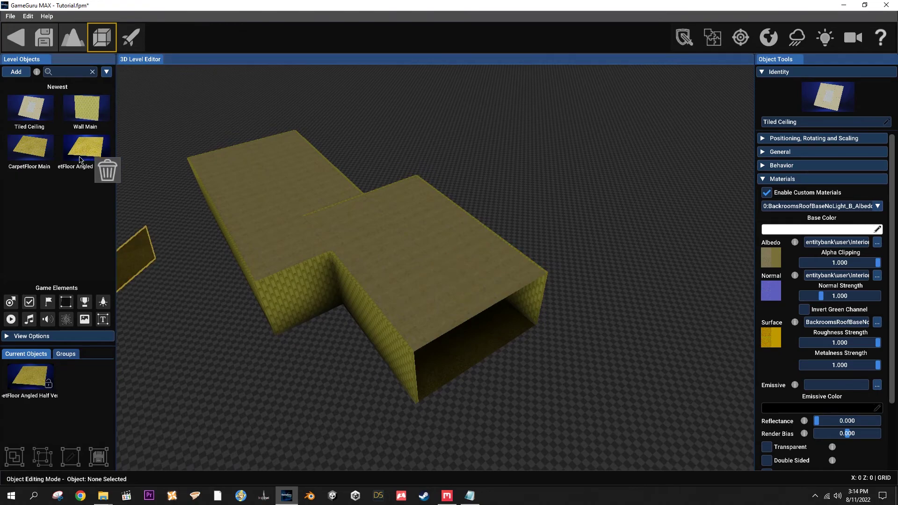
{"action": "left_click", "coordinate": [30, 146]}
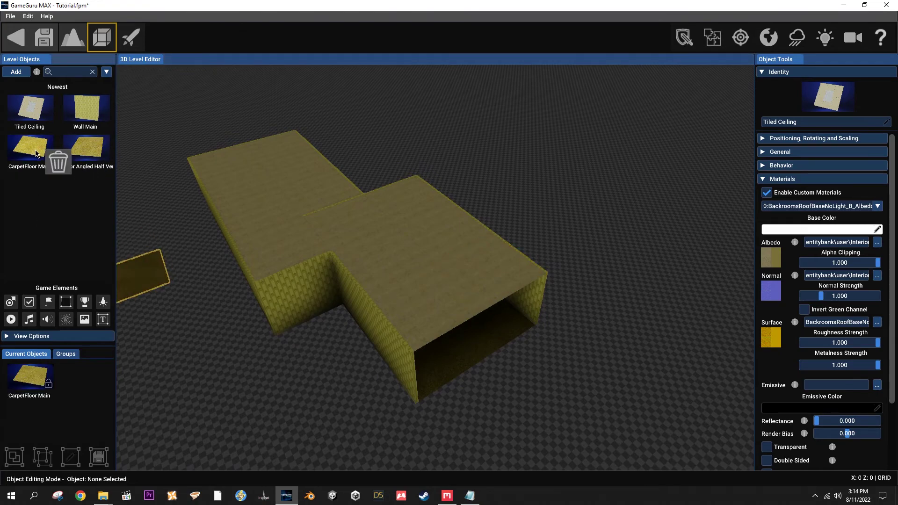
{"action": "left_click", "coordinate": [526, 371]}
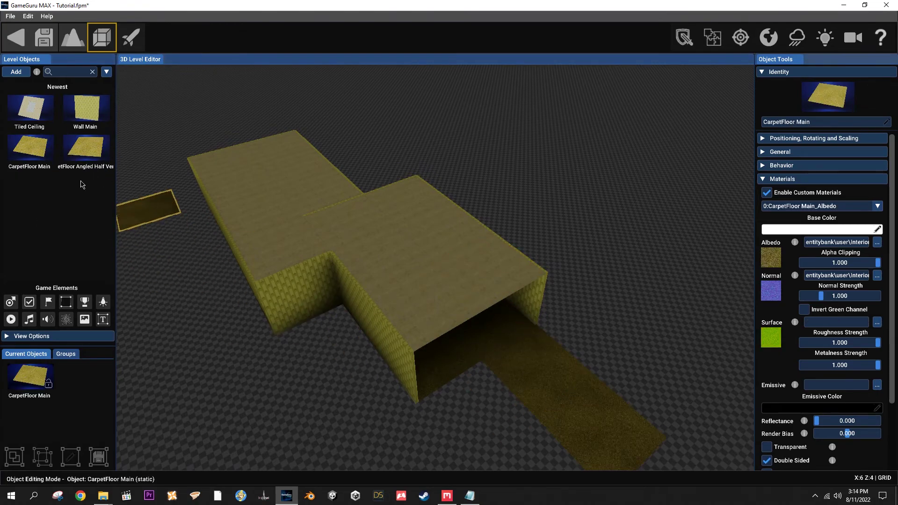
Add a Stairs Full piece from the Backrooms library onto the first outside carpet tile, with its steps rising away from the room.
{"action": "left_click", "coordinate": [16, 72]}
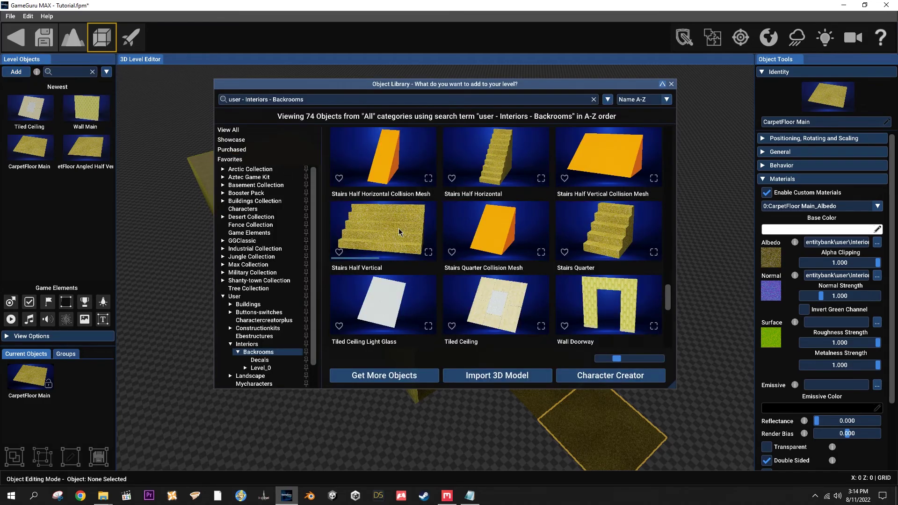
{"action": "scroll", "coordinate": [513, 216], "scroll_direction": "up", "scroll_amount": 3}
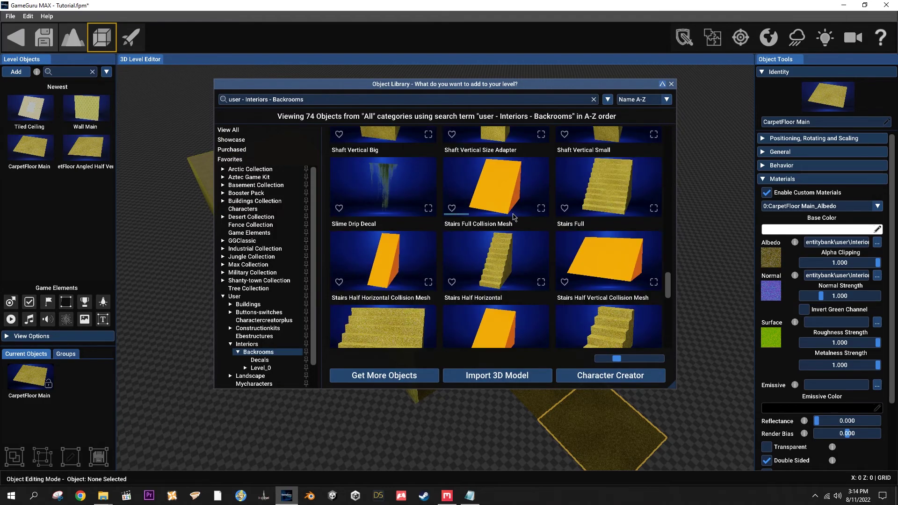
{"action": "left_click", "coordinate": [573, 276]}
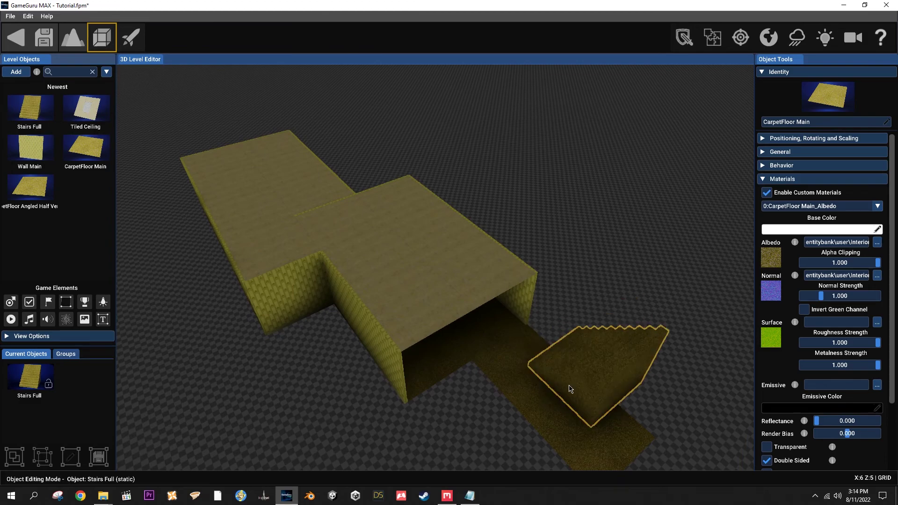
{"action": "left_click", "coordinate": [610, 321]}
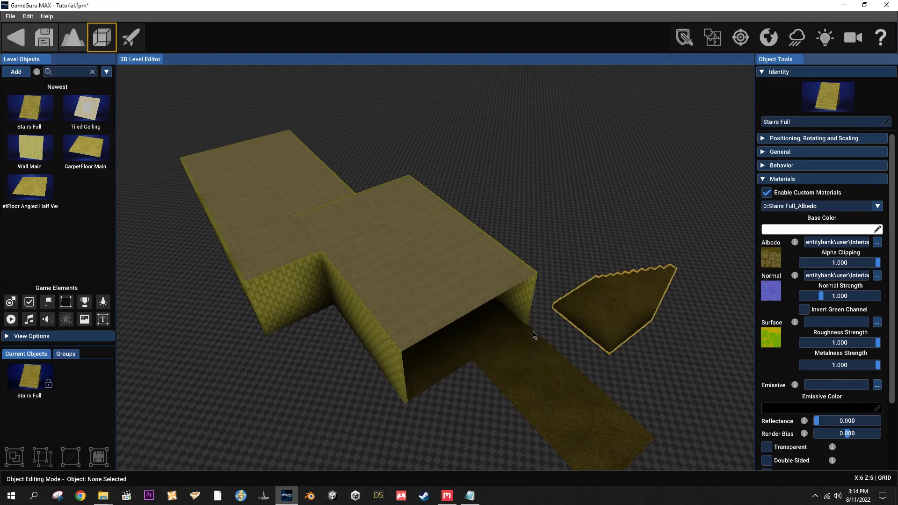
{"action": "left_click", "coordinate": [609, 319]}
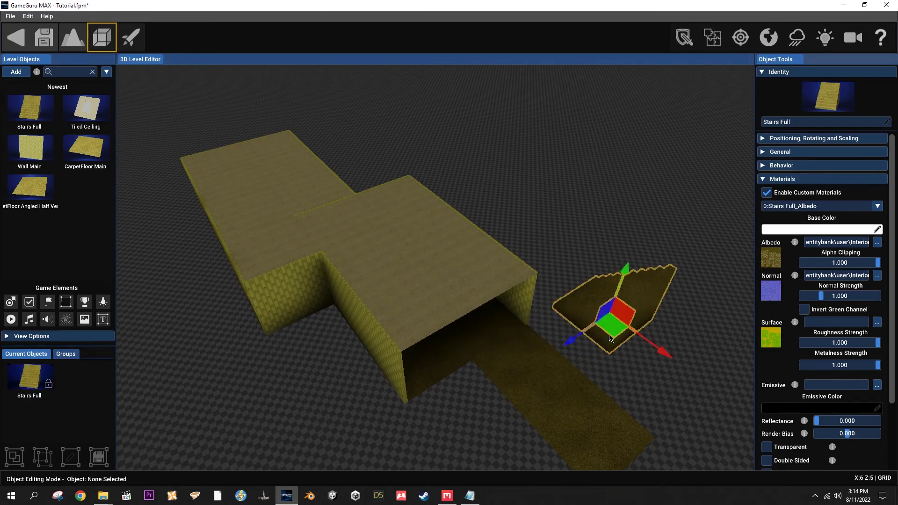
{"action": "left_click_drag", "start_coordinate": [611, 331], "coordinate": [521, 380]}
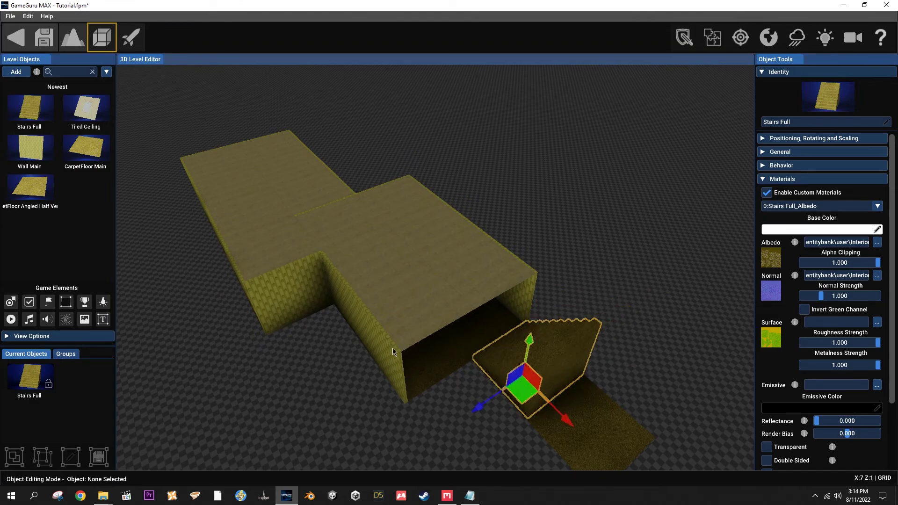
Place another CarpetFloor Main tile at the far end of the carpet strip and set its Y position to 118.1.
{"action": "right_click_drag", "start_coordinate": [538, 371], "coordinate": [497, 349]}
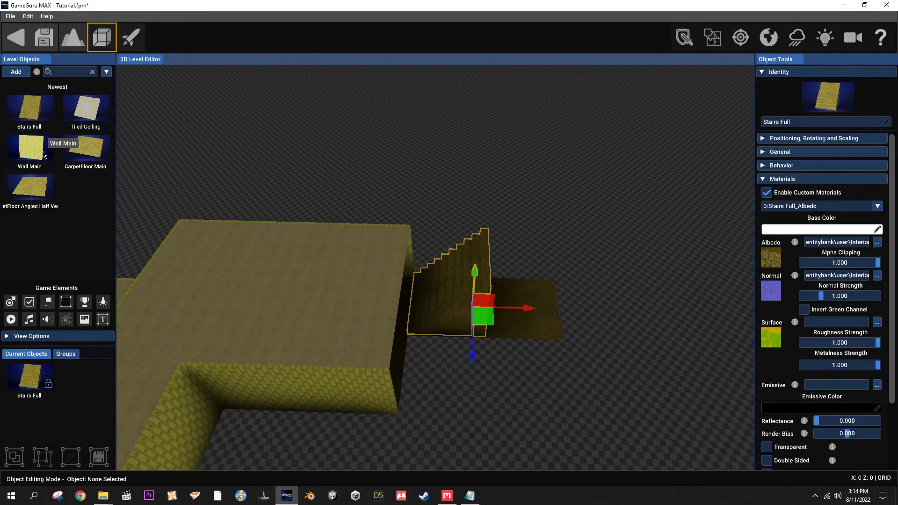
{"action": "left_click", "coordinate": [84, 147]}
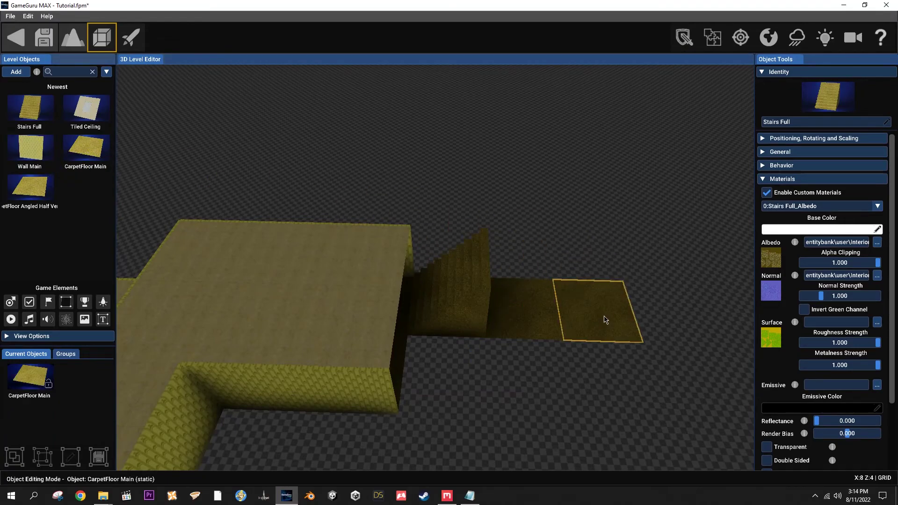
{"action": "left_click", "coordinate": [590, 312]}
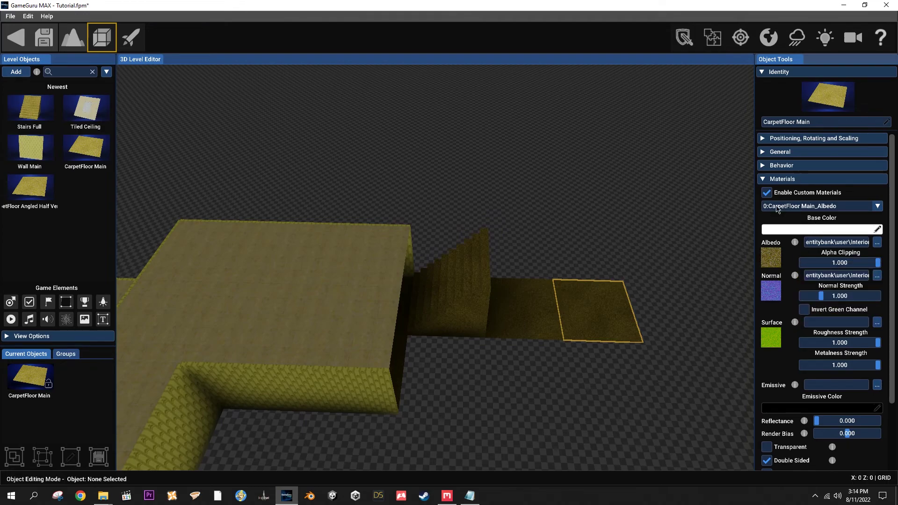
{"action": "left_click", "coordinate": [813, 138]}
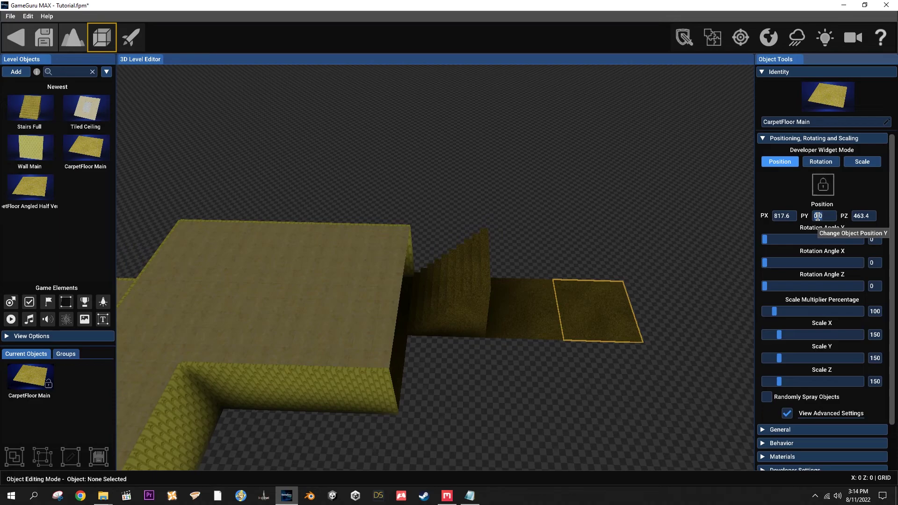
{"action": "type", "text": "8.1"}
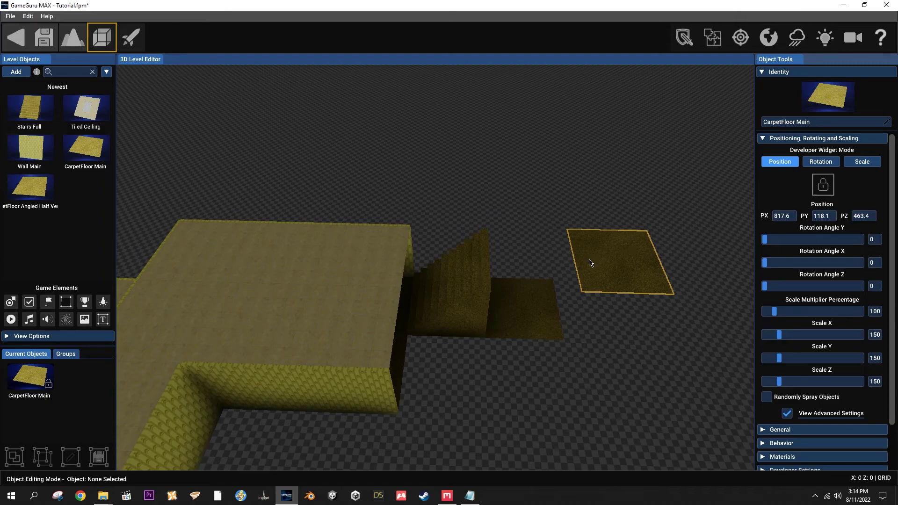
Move the raised carpet tile against the top step of the stairs, at X position 699.5, and check the join.
{"action": "left_click", "coordinate": [622, 267]}
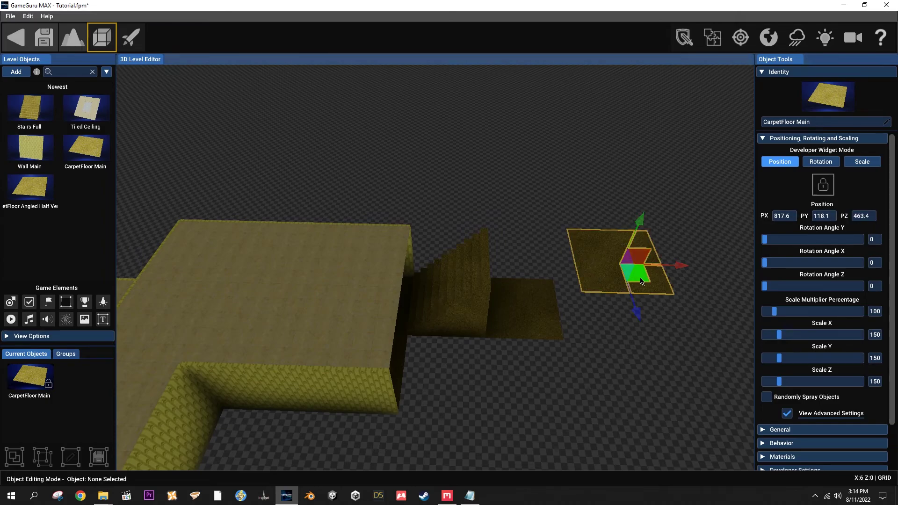
{"action": "left_click_drag", "start_coordinate": [641, 281], "coordinate": [551, 279]}
{"action": "scroll", "coordinate": [488, 317], "scroll_direction": "up", "scroll_amount": 6}
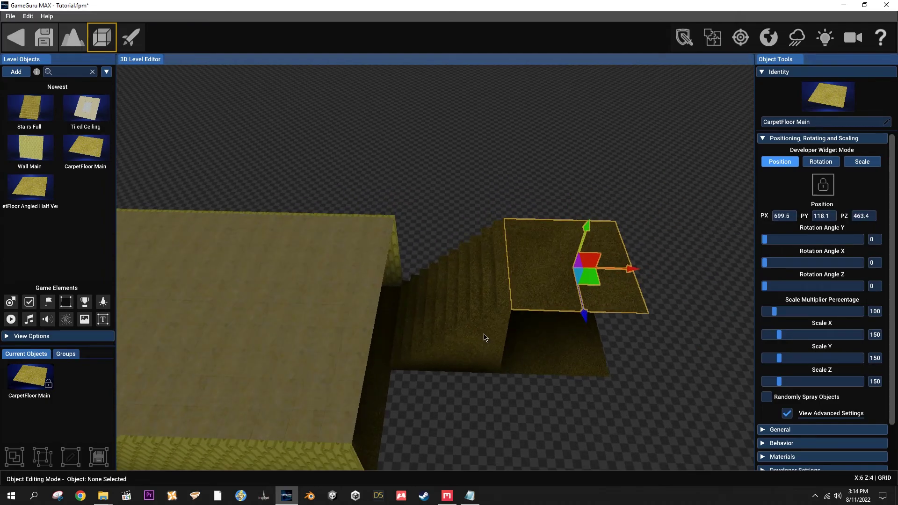
{"action": "key", "text": "d"}
{"action": "scroll", "coordinate": [448, 327], "scroll_direction": "up", "scroll_amount": 4}
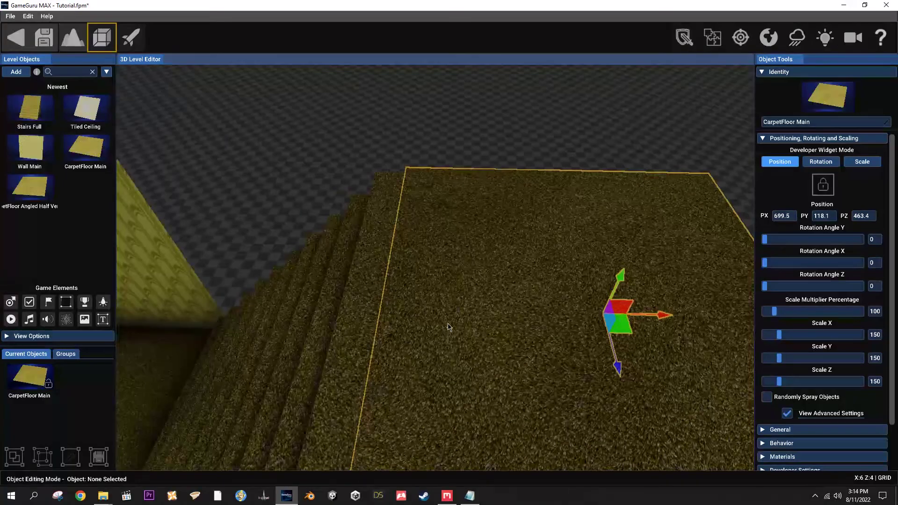
{"action": "scroll", "coordinate": [442, 326], "scroll_direction": "down", "scroll_amount": 5}
Add a Stairs Full Collision Mesh from the Backrooms library, rotated to 90 degrees around Y, and place it exactly over the stairs.
{"action": "left_click", "coordinate": [332, 329]}
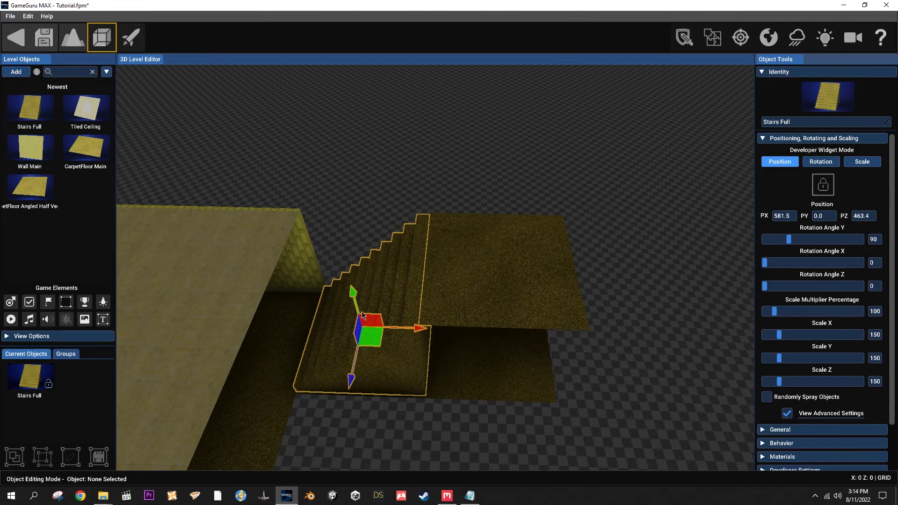
{"action": "left_click", "coordinate": [16, 72]}
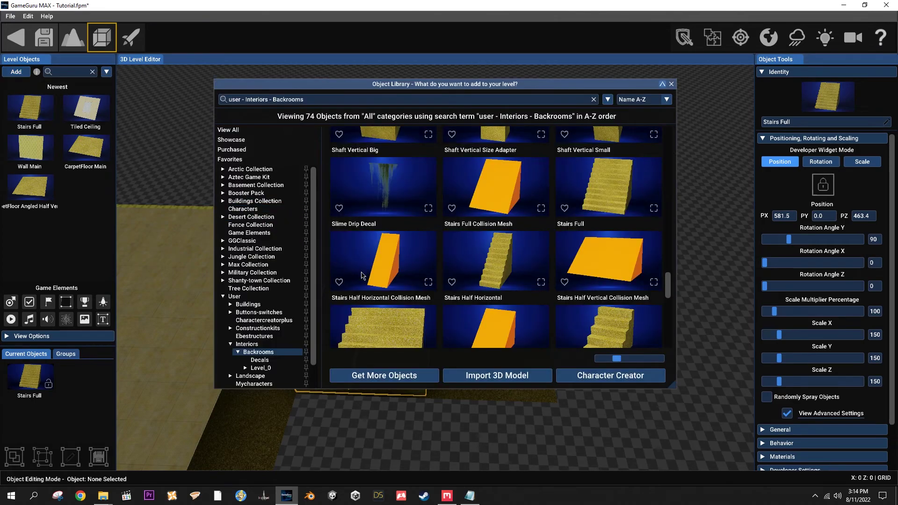
{"action": "scroll", "coordinate": [500, 263], "scroll_direction": "down", "scroll_amount": 2}
{"action": "left_click", "coordinate": [468, 263]}
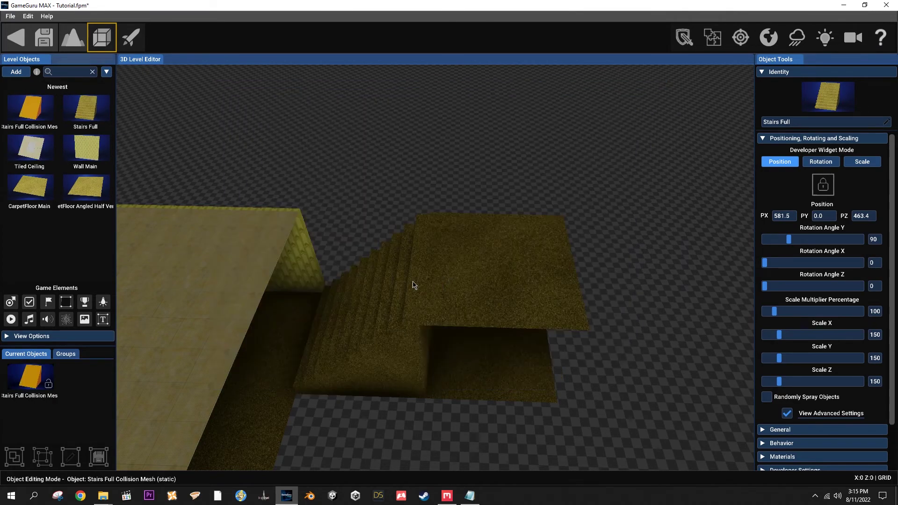
{"action": "key", "text": "r"}
{"action": "key", "text": "r"}
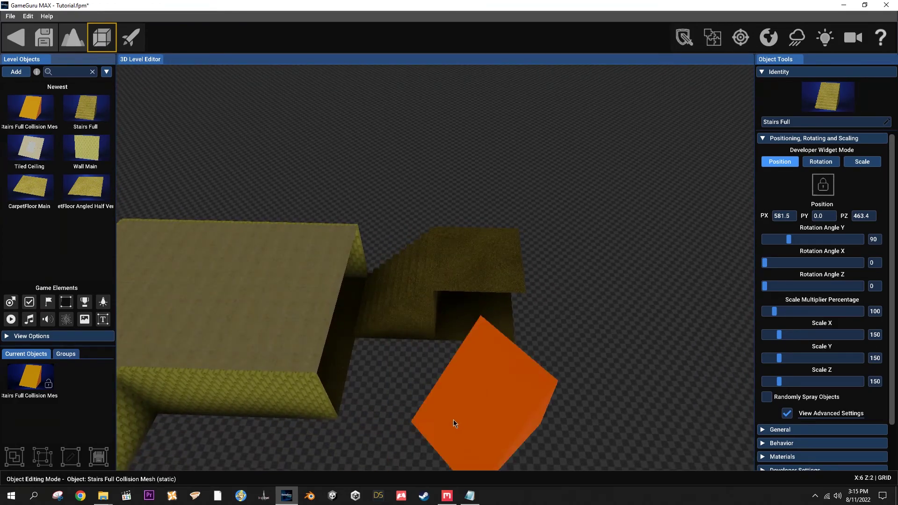
{"action": "left_click", "coordinate": [410, 411]}
{"action": "left_click_drag", "start_coordinate": [457, 414], "coordinate": [414, 265]}
Set the alpha clipping of the stairs collision mesh's material to 0 so the ramp is invisible.
{"action": "right_click_drag", "start_coordinate": [520, 411], "coordinate": [552, 426]}
{"action": "key", "text": "w"}
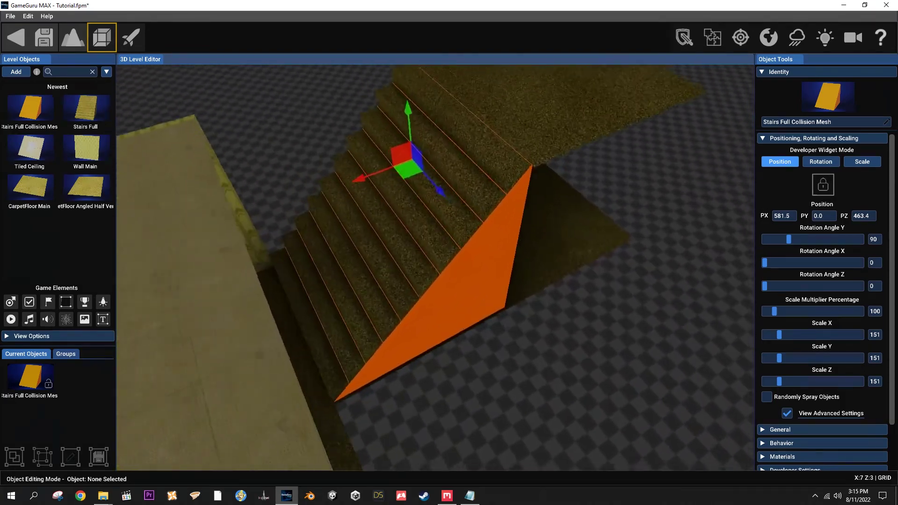
{"action": "right_click_drag", "start_coordinate": [444, 374], "coordinate": [526, 372]}
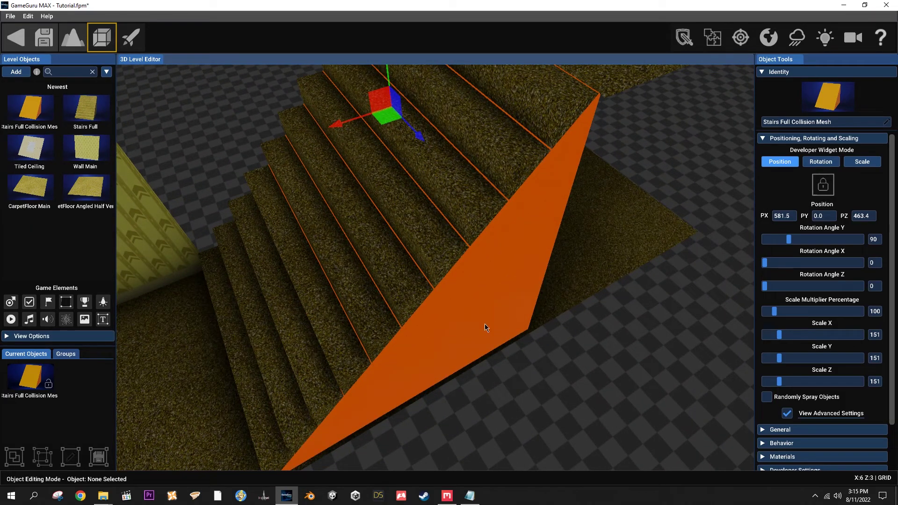
{"action": "scroll", "coordinate": [452, 215], "scroll_direction": "down", "scroll_amount": 3}
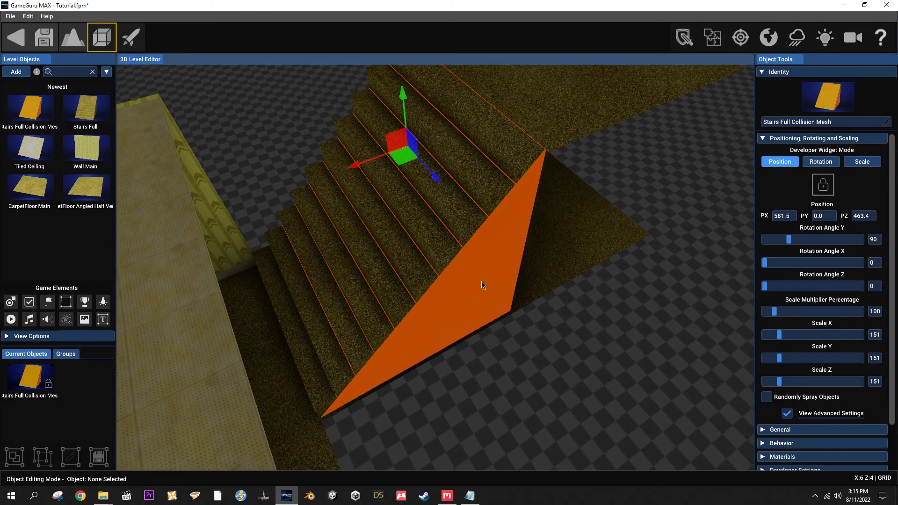
{"action": "left_click", "coordinate": [790, 457]}
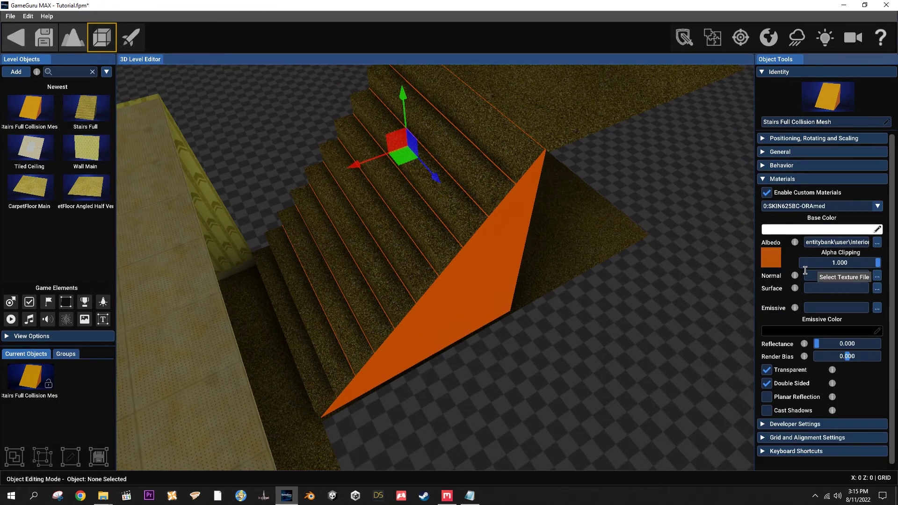
{"action": "left_click_drag", "start_coordinate": [877, 265], "coordinate": [738, 267]}
Place two Wall Main pieces in a row along one side of the stairs and the raised landing.
{"action": "mouse_move", "coordinate": [585, 360]}
{"action": "right_mouse_down"}
{"action": "mouse_move", "coordinate": [526, 329]}
{"action": "mouse_move", "coordinate": [542, 338]}
{"action": "mouse_move", "coordinate": [590, 327]}
{"action": "mouse_move", "coordinate": [573, 347]}
{"action": "right_mouse_up"}
{"action": "key", "text": "s"}
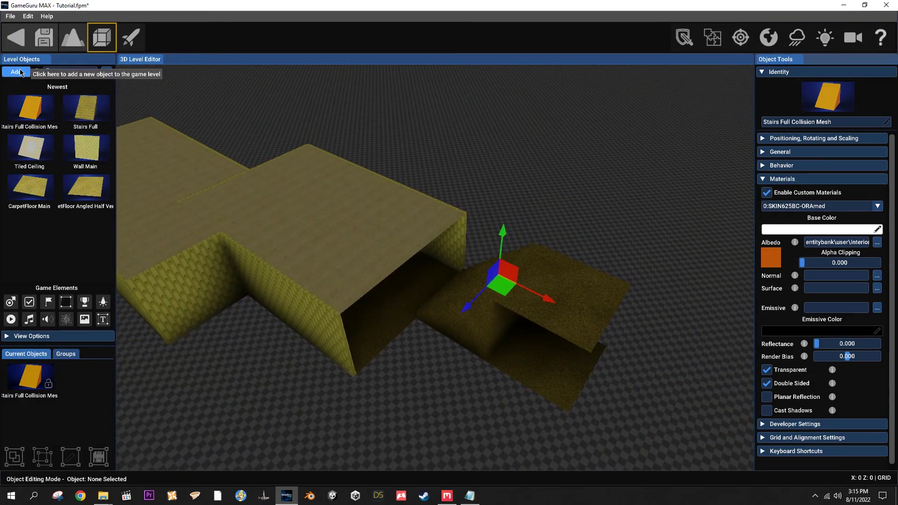
{"action": "left_click", "coordinate": [85, 154]}
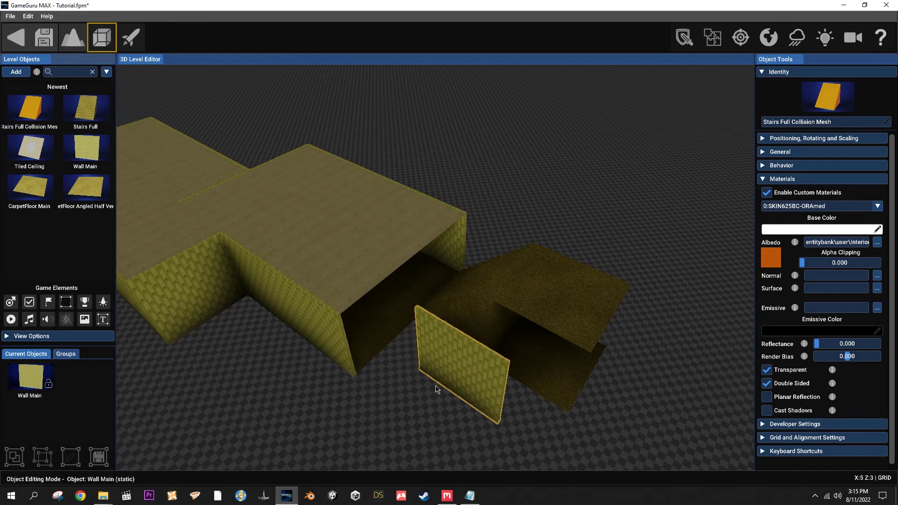
{"action": "left_click", "coordinate": [452, 346]}
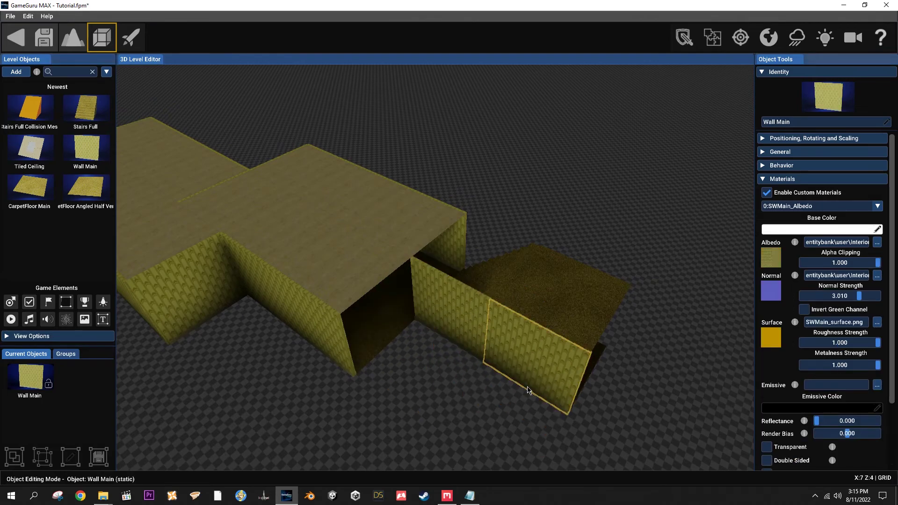
{"action": "left_click", "coordinate": [527, 376]}
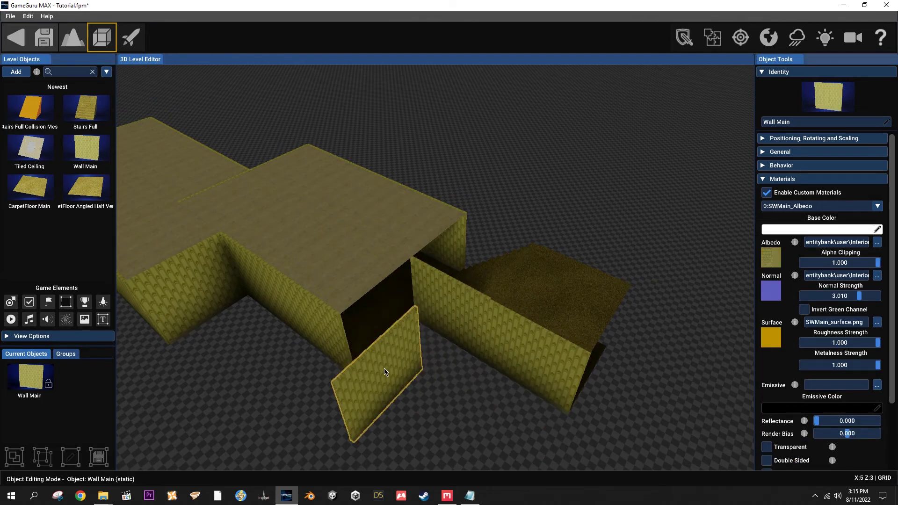
Enclose the opposite side of the stairs and landing with Wall Main pieces turned to continue the building's wall.
{"action": "key", "text": "r"}
{"action": "left_click", "coordinate": [394, 362]}
{"action": "right_click_drag", "start_coordinate": [460, 407], "coordinate": [346, 421]}
{"action": "right_click_drag", "start_coordinate": [398, 332], "coordinate": [321, 372]}
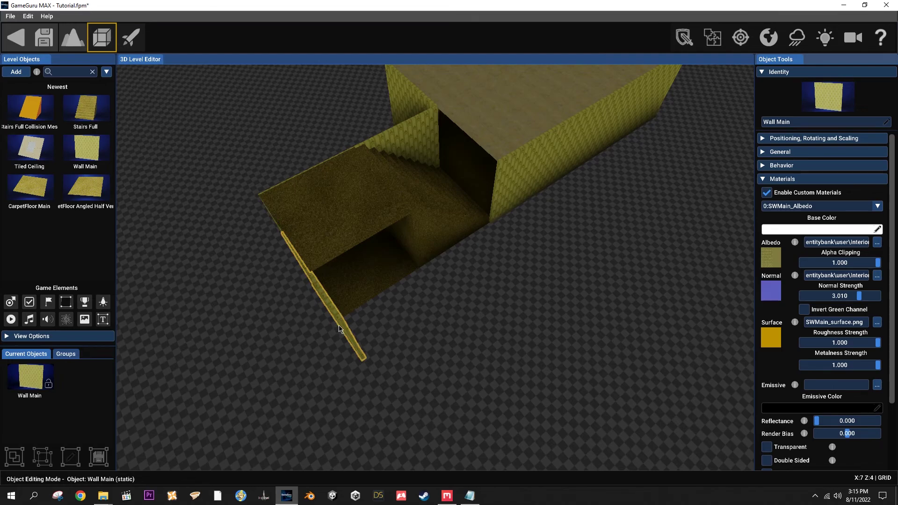
{"action": "key", "text": "r"}
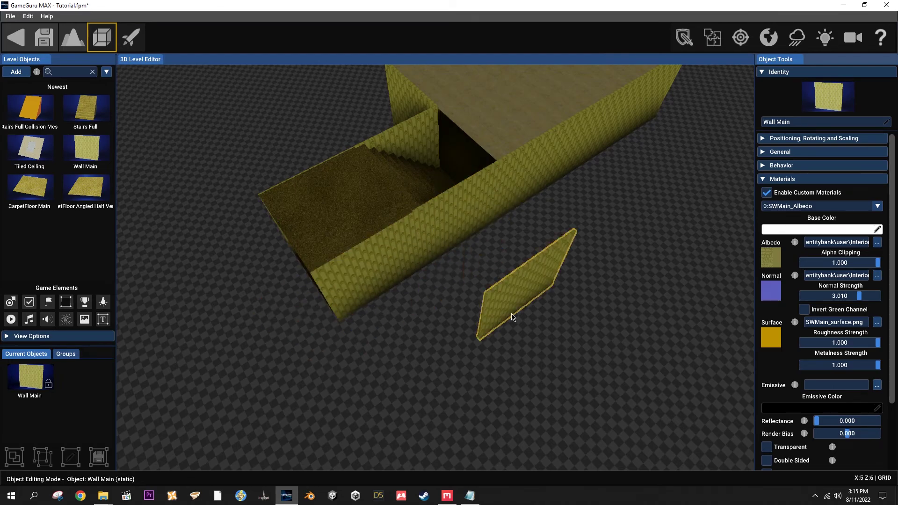
Stack an upper row of Wall Main pieces on that side wall using Snap Mode, and return to grid positions.
{"action": "right_click_drag", "start_coordinate": [479, 318], "coordinate": [537, 295]}
{"action": "key", "text": "w"}
{"action": "key", "text": "s"}
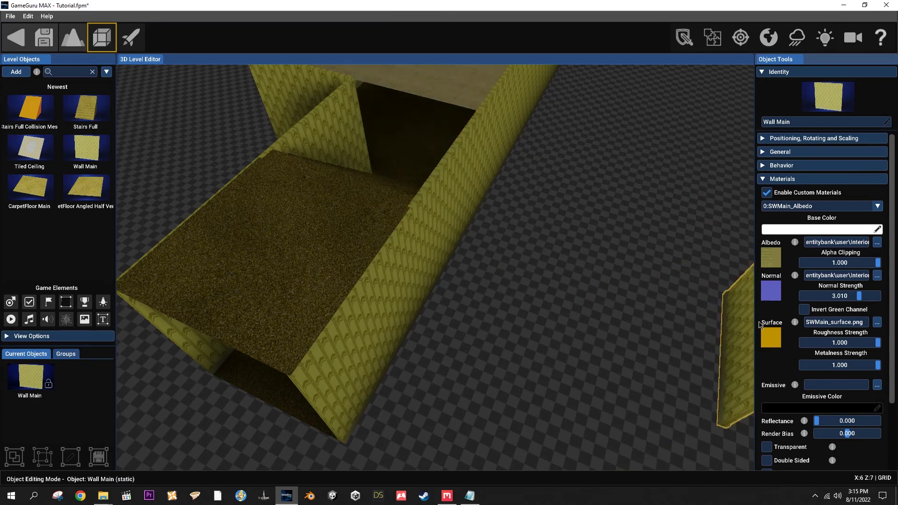
{"action": "scroll", "coordinate": [785, 339], "scroll_direction": "down", "scroll_amount": 3}
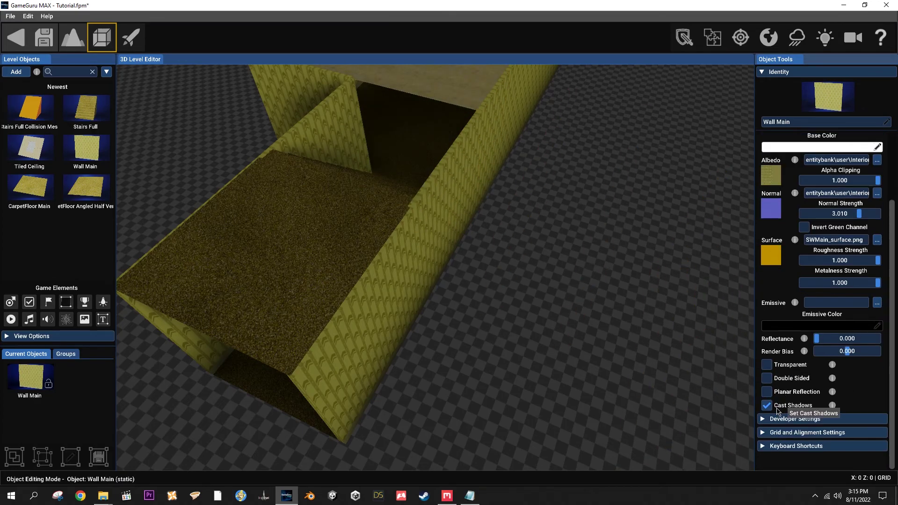
{"action": "left_click", "coordinate": [776, 432]}
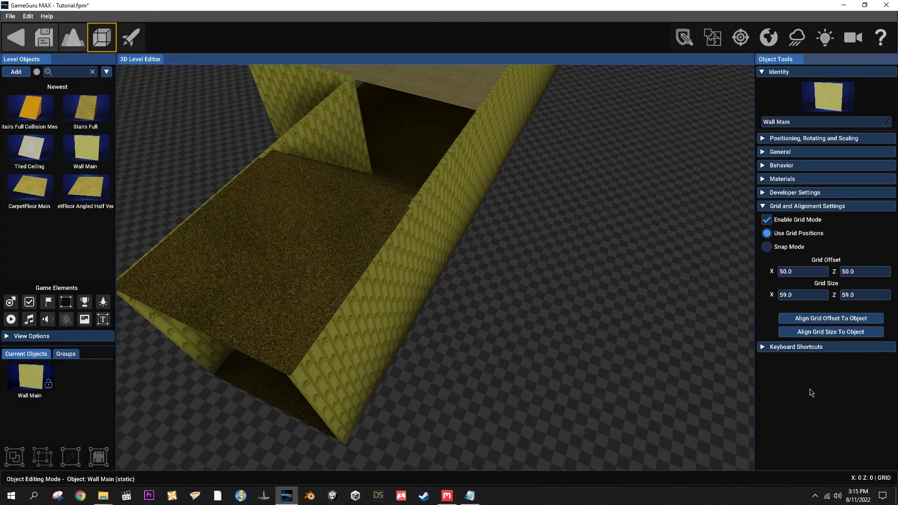
{"action": "left_click", "coordinate": [774, 243]}
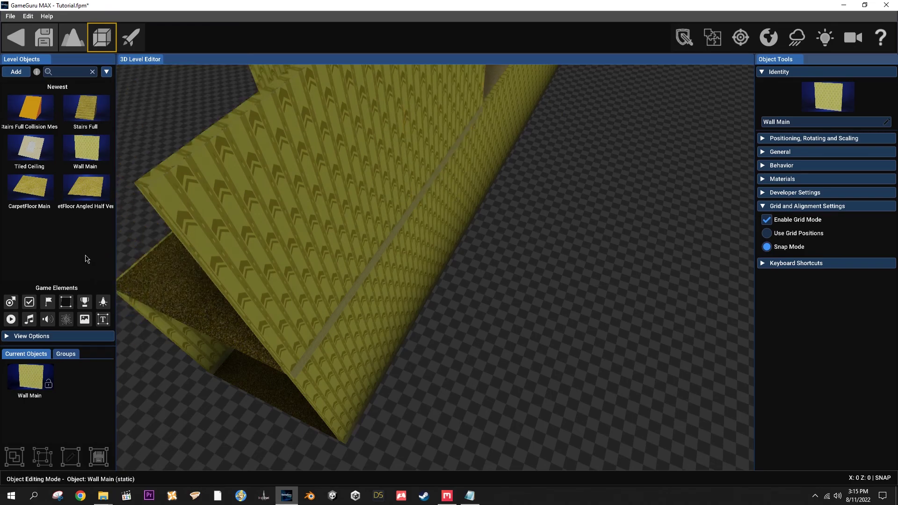
{"action": "left_click", "coordinate": [790, 234]}
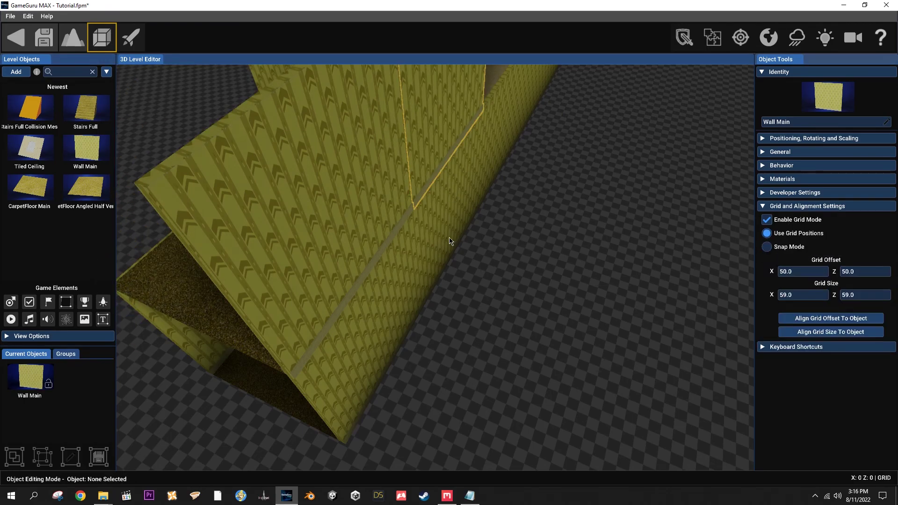
Extend the upper row of Wall Main pieces along the same side of the building, away from the stairs.
{"action": "scroll", "coordinate": [451, 237], "scroll_direction": "down", "scroll_amount": 3}
{"action": "scroll", "coordinate": [449, 233], "scroll_direction": "down", "scroll_amount": 1}
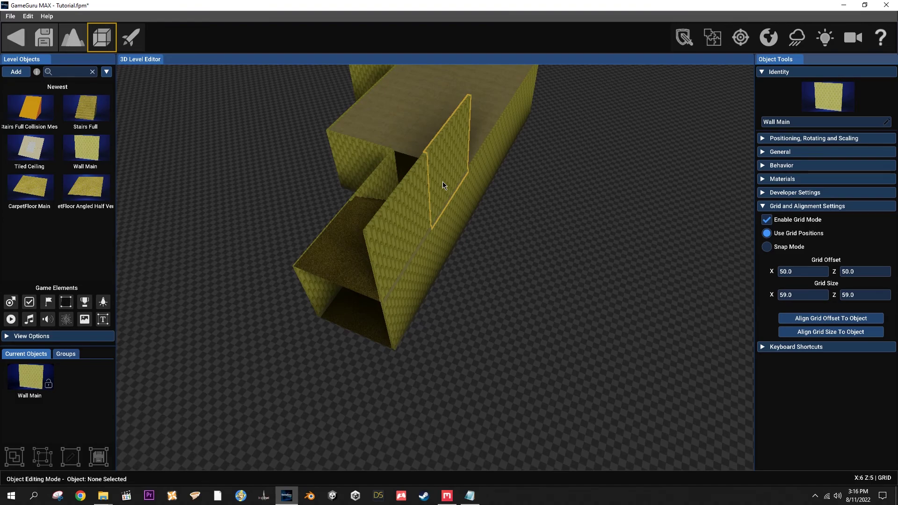
{"action": "left_click", "coordinate": [442, 182]}
{"action": "left_click", "coordinate": [504, 161]}
{"action": "left_click_drag", "start_coordinate": [512, 172], "coordinate": [485, 126]}
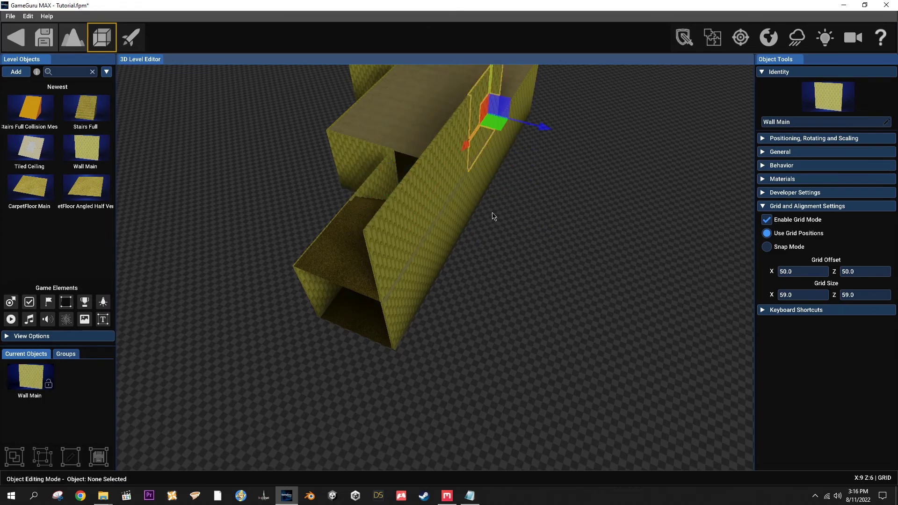
Continue the upper Wall Main pieces to the end of that side and along the opposite edge of the roof.
{"action": "left_click", "coordinate": [40, 379]}
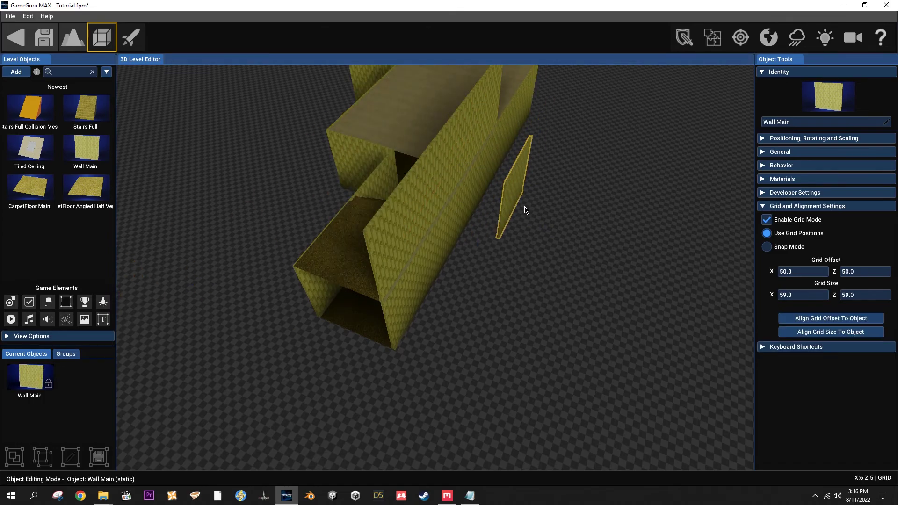
{"action": "right_click_drag", "start_coordinate": [523, 209], "coordinate": [532, 180]}
{"action": "left_click", "coordinate": [464, 237]}
{"action": "left_click", "coordinate": [483, 206]}
{"action": "left_click_drag", "start_coordinate": [484, 206], "coordinate": [397, 140]}
{"action": "left_click", "coordinate": [397, 141]}
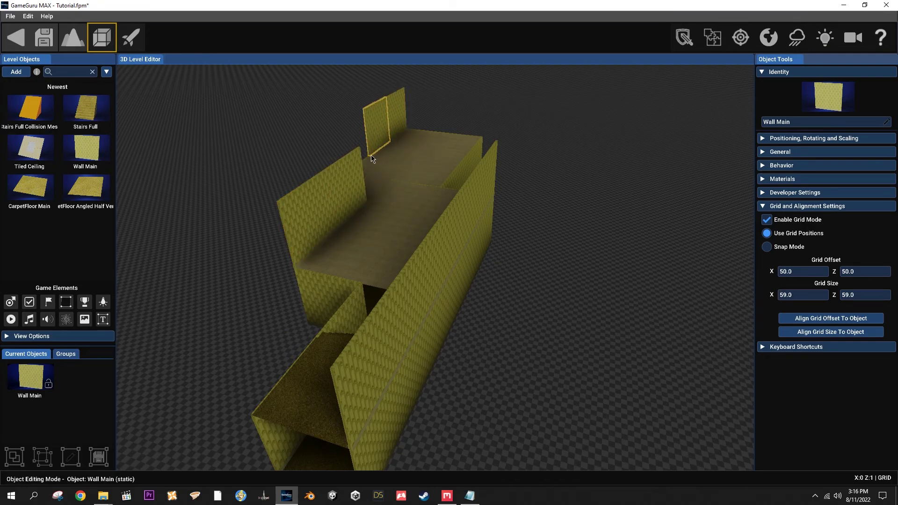
Check the position values of an upper wall piece on the opposite edge of the roof.
{"action": "left_click", "coordinate": [60, 284]}
{"action": "left_click", "coordinate": [350, 189]}
{"action": "left_click", "coordinate": [814, 139]}
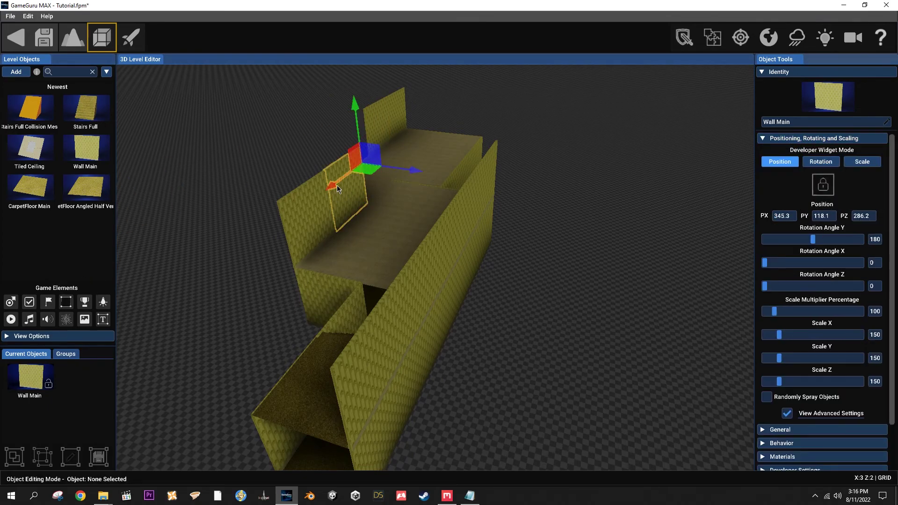
Try to close the open end of the raised landing with a Wall Main piece rotated 270 degrees, and undo it.
{"action": "right_click_drag", "start_coordinate": [368, 292], "coordinate": [379, 309]}
{"action": "right_click_drag", "start_coordinate": [365, 271], "coordinate": [401, 291]}
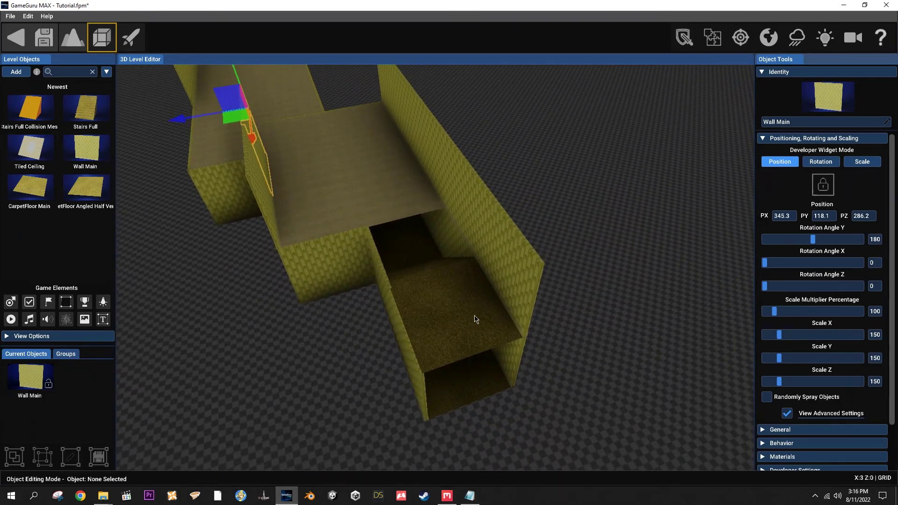
{"action": "left_click", "coordinate": [517, 294]}
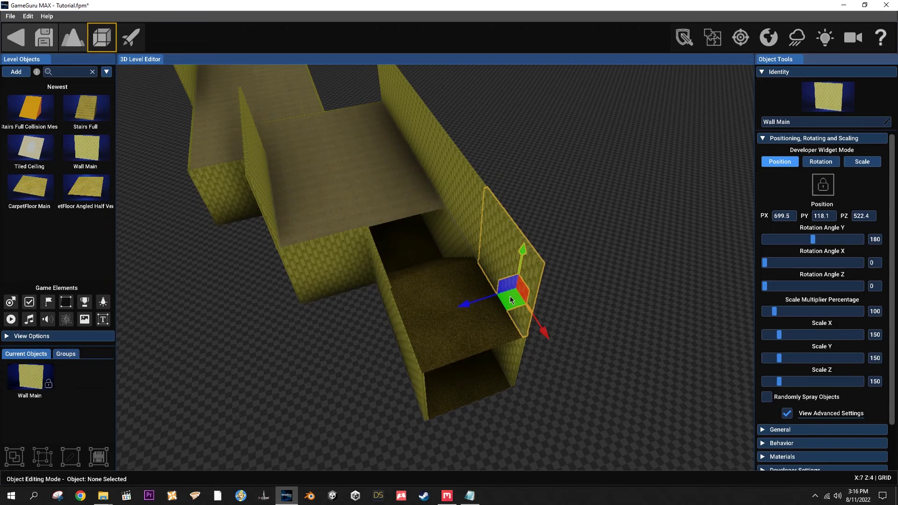
{"action": "mouse_move", "coordinate": [32, 377]}
{"action": "left_mouse_down"}
{"action": "mouse_move", "coordinate": [87, 385]}
{"action": "mouse_move", "coordinate": [391, 371]}
{"action": "mouse_move", "coordinate": [359, 393]}
{"action": "mouse_move", "coordinate": [468, 349]}
{"action": "left_mouse_up"}
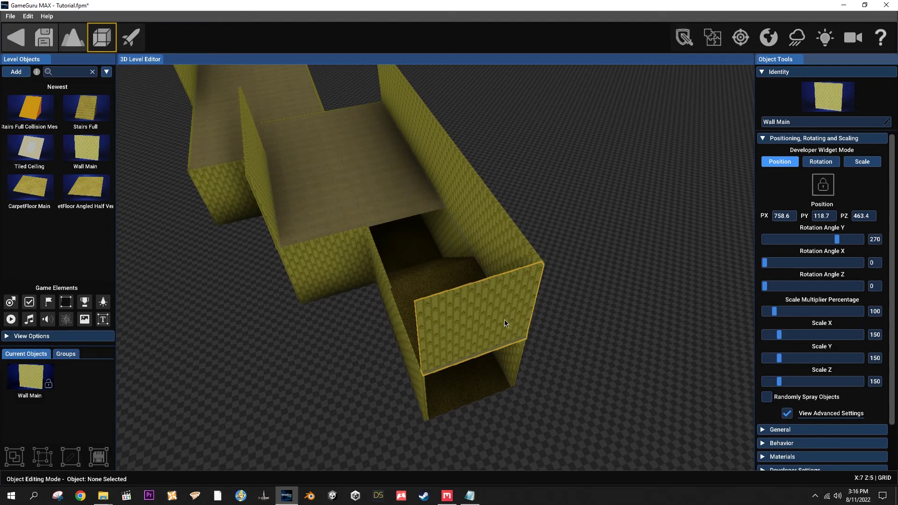
{"action": "key", "text": "ctrl+z"}
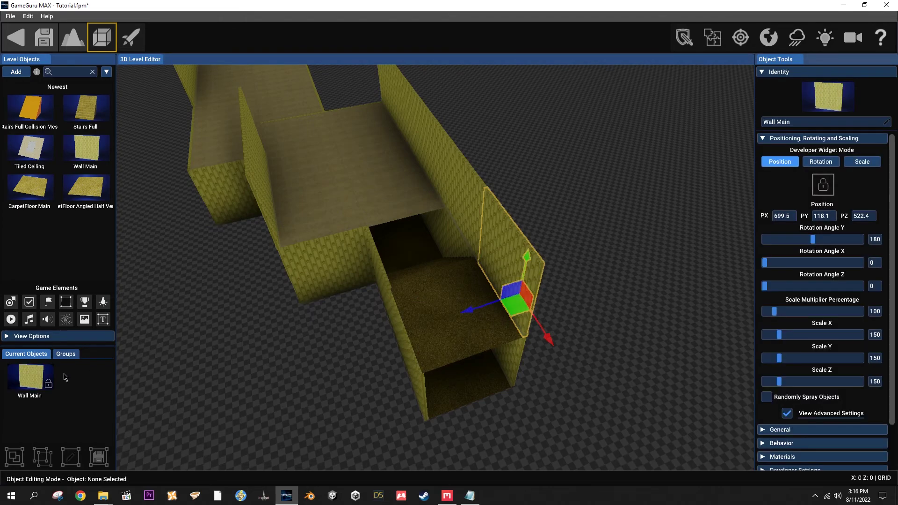
Snap a Wall Main piece, rotated 270 degrees, across the landing's open end in Snap Mode, return to grid positions and check its position.
{"action": "scroll", "coordinate": [833, 406], "scroll_direction": "down", "scroll_amount": 2}
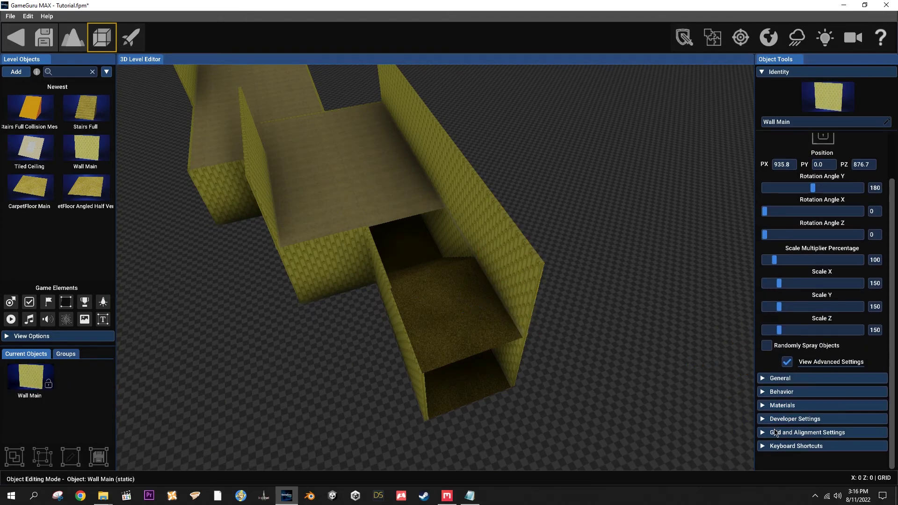
{"action": "left_click", "coordinate": [774, 431]}
{"action": "left_click", "coordinate": [767, 247]}
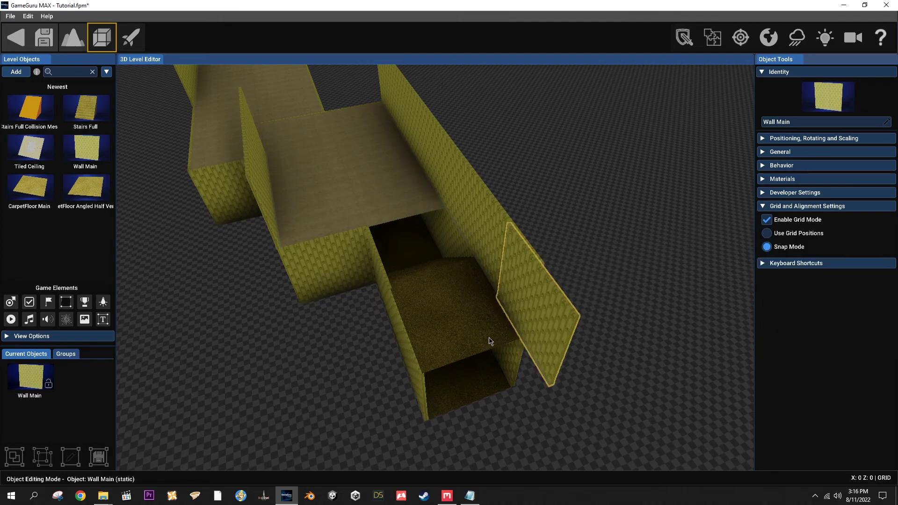
{"action": "key", "text": "r"}
{"action": "left_click", "coordinate": [480, 343]}
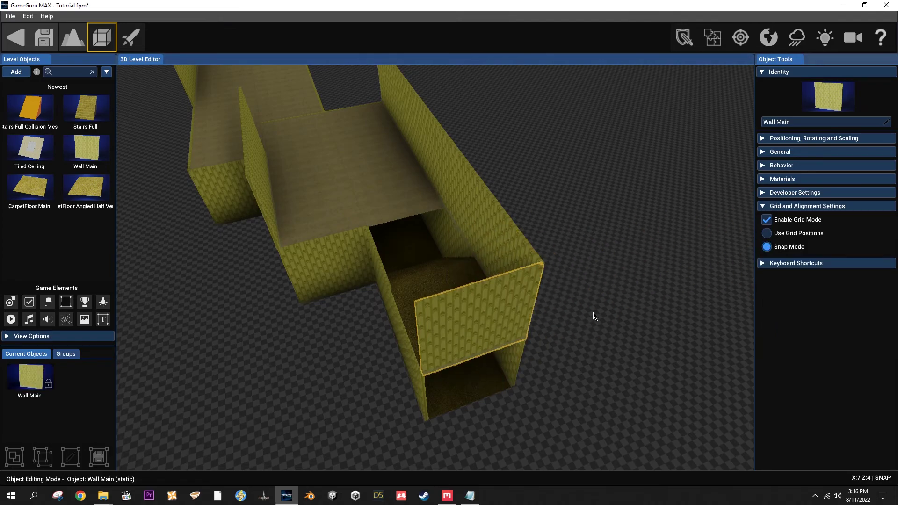
{"action": "left_click", "coordinate": [769, 233]}
{"action": "left_click", "coordinate": [784, 139]}
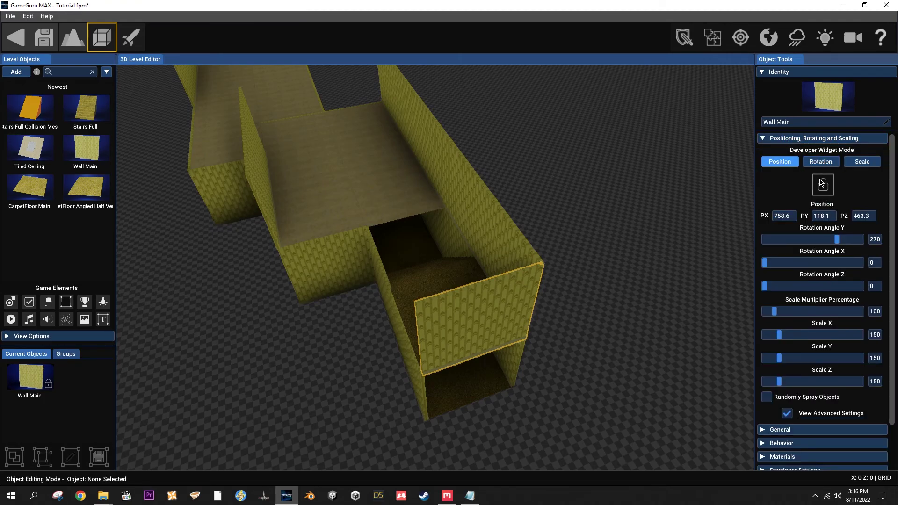
Delete the Wall Main piece that closes the raised landing's open end.
{"action": "left_click", "coordinate": [491, 295]}
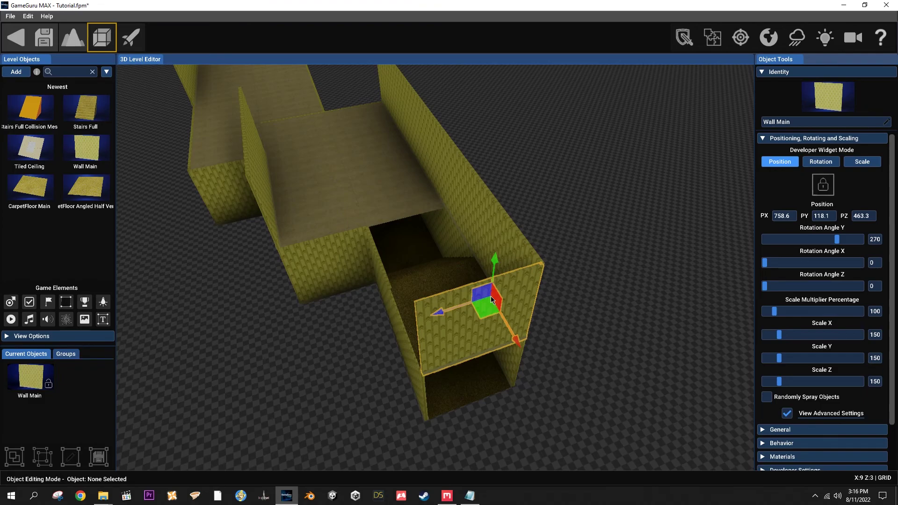
{"action": "key", "text": "Delete"}
Examine the Backrooms shaft pieces and the wall variants with shaft and window openings in the object library.
{"action": "left_click", "coordinate": [16, 72]}
{"action": "scroll", "coordinate": [496, 267], "scroll_direction": "up", "scroll_amount": 5}
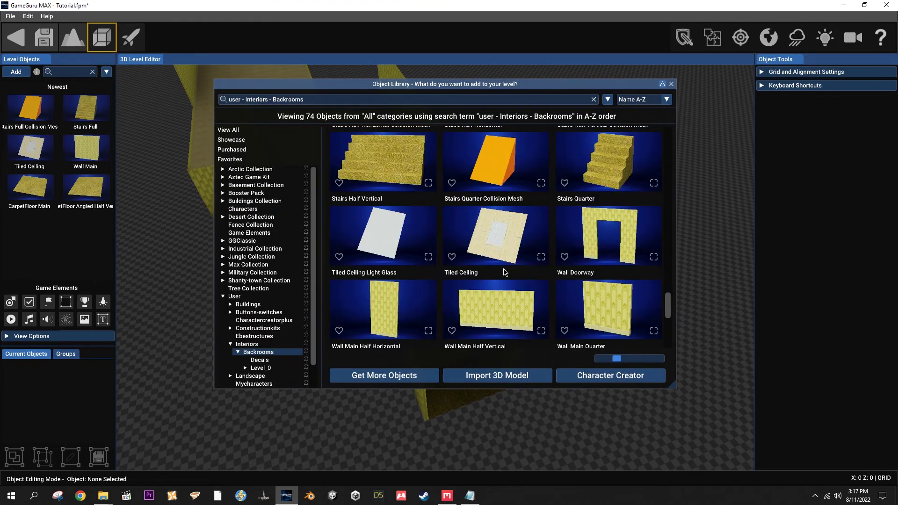
{"action": "scroll", "coordinate": [484, 238], "scroll_direction": "up", "scroll_amount": 3}
{"action": "scroll", "coordinate": [486, 241], "scroll_direction": "up", "scroll_amount": 2}
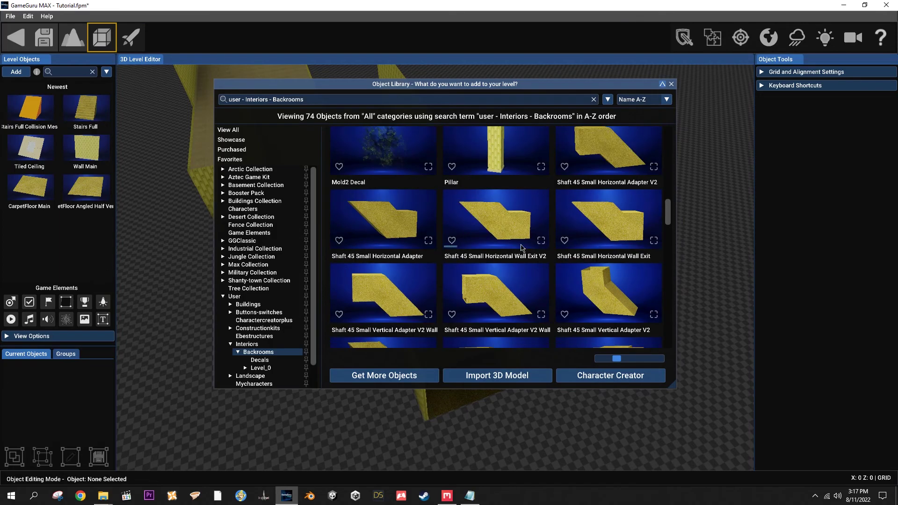
{"action": "scroll", "coordinate": [504, 243], "scroll_direction": "up", "scroll_amount": 2}
{"action": "scroll", "coordinate": [538, 220], "scroll_direction": "down", "scroll_amount": 2}
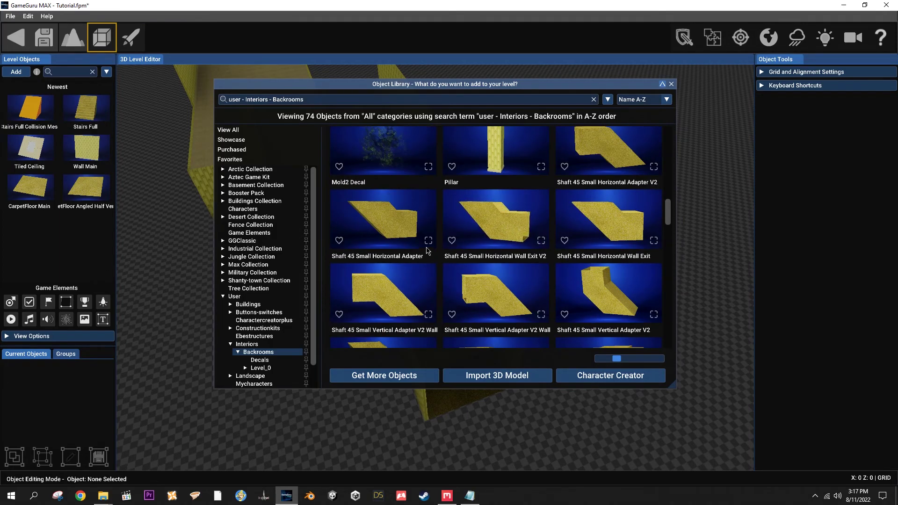
{"action": "scroll", "coordinate": [428, 253], "scroll_direction": "down", "scroll_amount": 1}
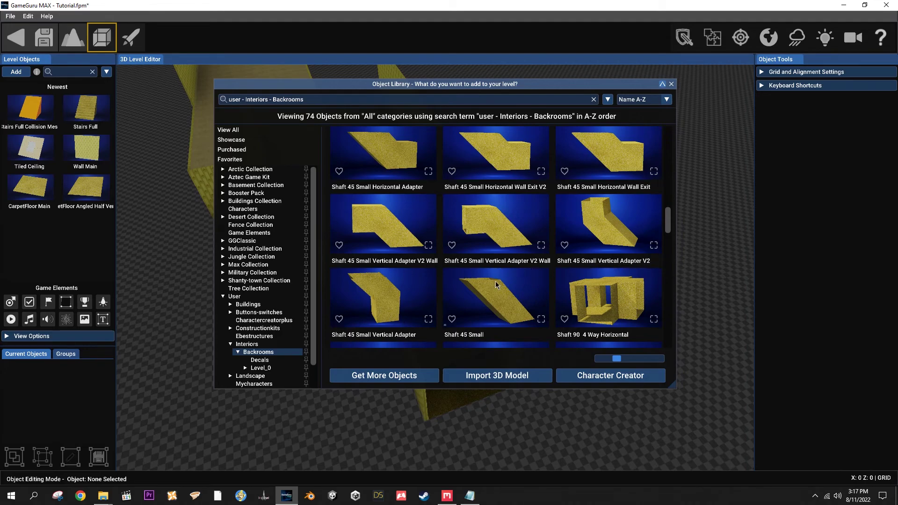
{"action": "scroll", "coordinate": [525, 270], "scroll_direction": "down", "scroll_amount": 1}
{"action": "scroll", "coordinate": [479, 263], "scroll_direction": "up", "scroll_amount": 2}
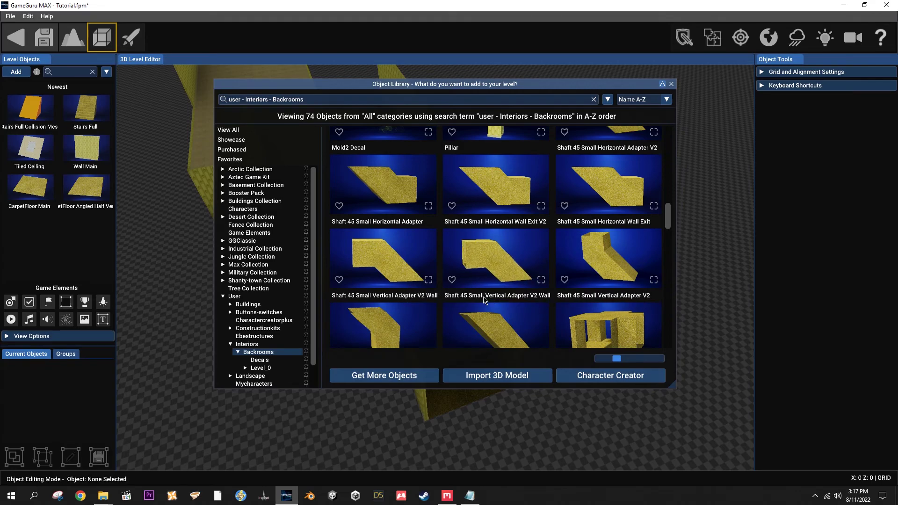
{"action": "scroll", "coordinate": [537, 294], "scroll_direction": "down", "scroll_amount": 10}
{"action": "scroll", "coordinate": [537, 294], "scroll_direction": "down", "scroll_amount": 6}
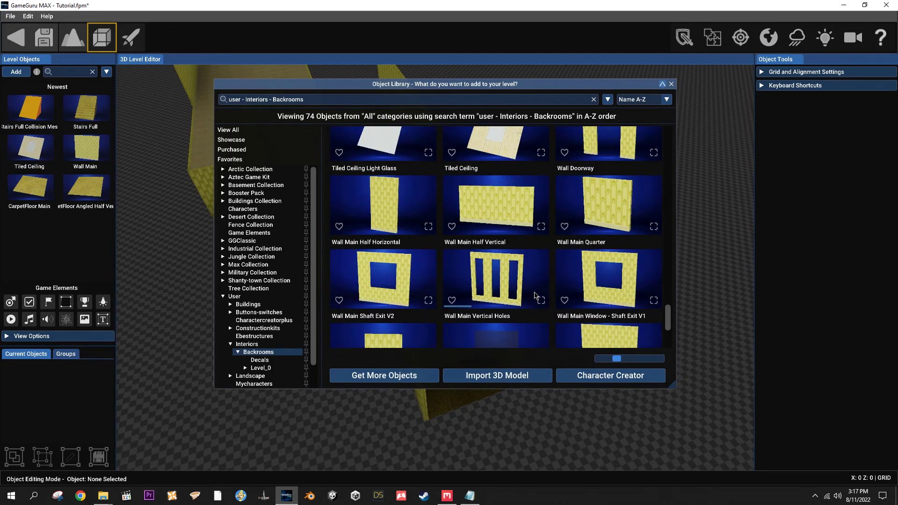
{"action": "scroll", "coordinate": [530, 290], "scroll_direction": "up", "scroll_amount": 1}
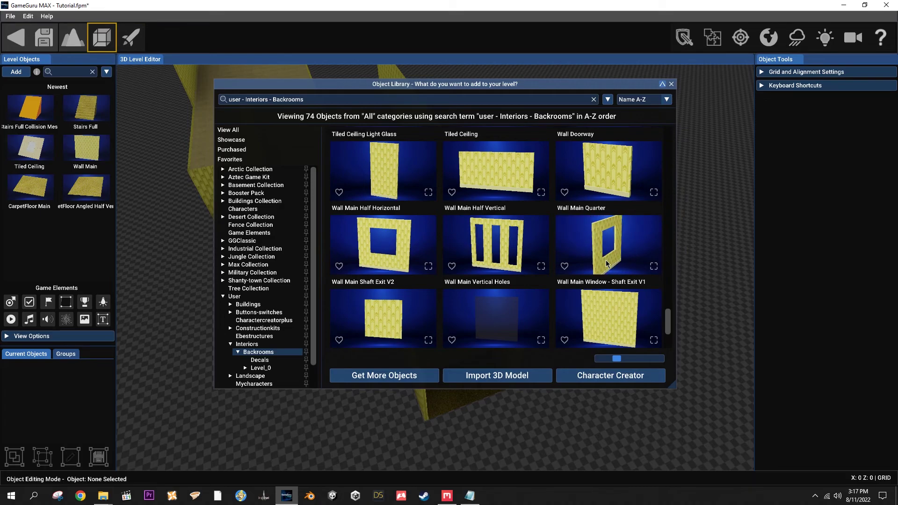
Place a Wall Main Shaft Exit V2 and a Wall Main Window - Shaft Exit V1 side by side on the open ground beside the staircase building.
{"action": "left_click", "coordinate": [388, 257]}
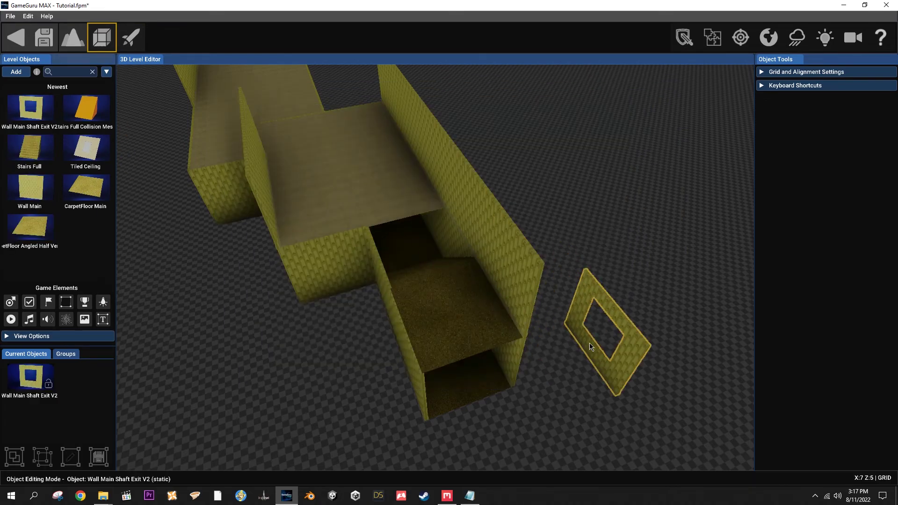
{"action": "left_click", "coordinate": [590, 356]}
{"action": "left_click", "coordinate": [16, 71]}
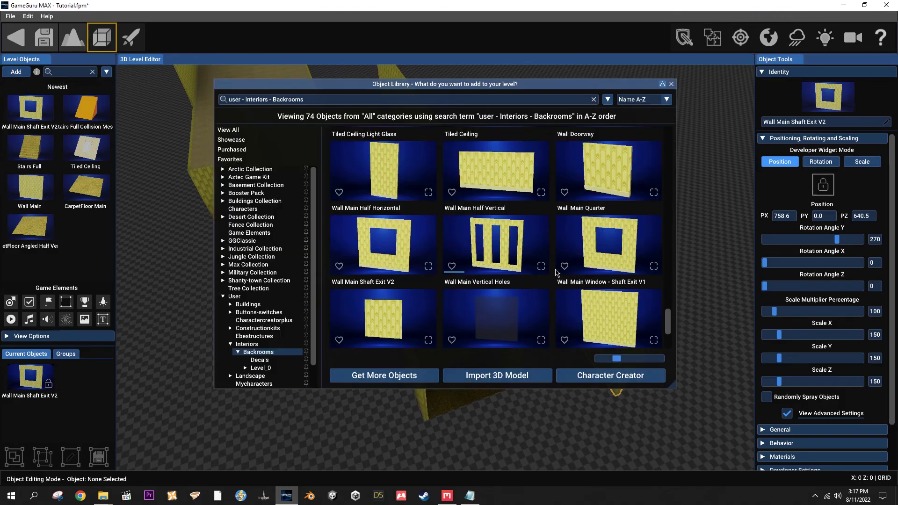
{"action": "left_click", "coordinate": [637, 295]}
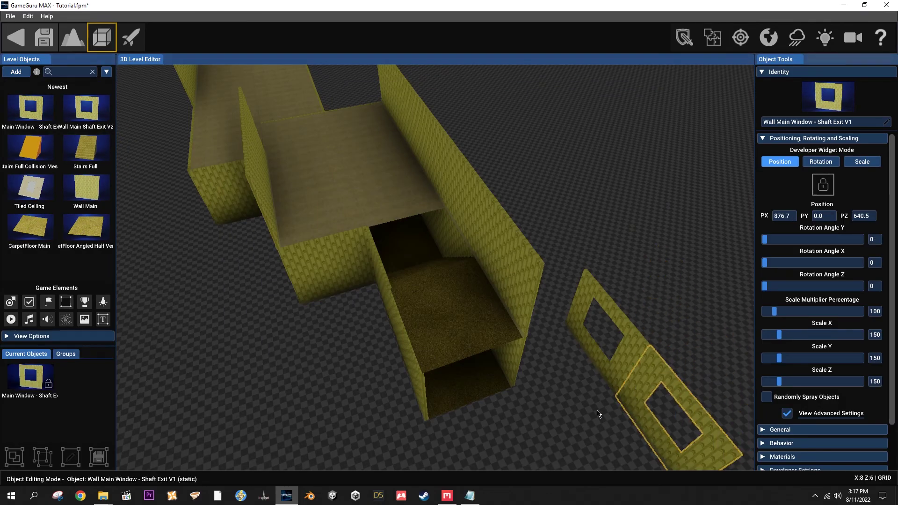
Try a Wall Main Window Glass piece in the Wall Main Window - Shaft Exit V1 opening and delete it.
{"action": "key", "text": "w"}
{"action": "right_click_drag", "start_coordinate": [441, 418], "coordinate": [482, 407]}
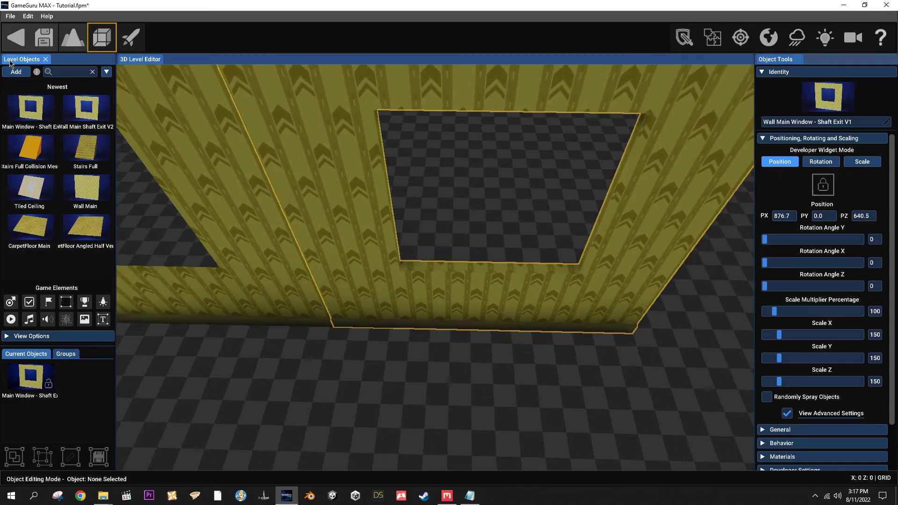
{"action": "left_click", "coordinate": [15, 71]}
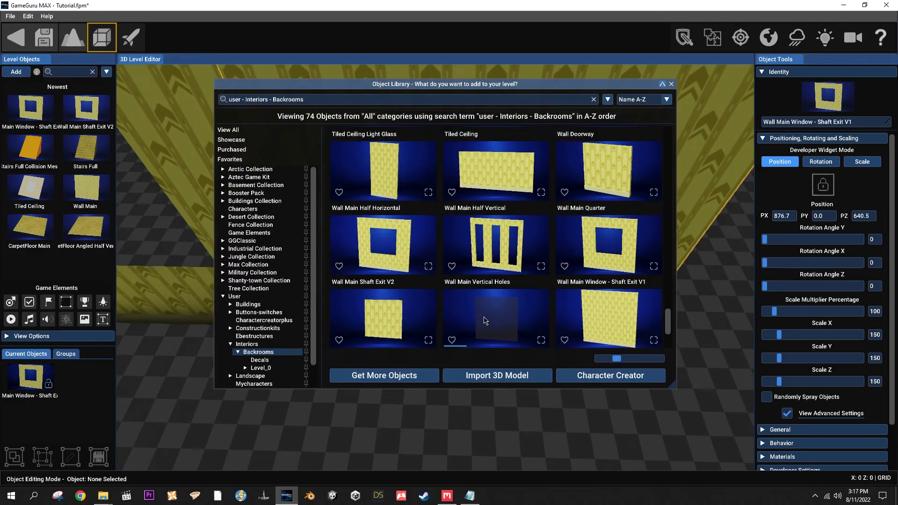
{"action": "left_click", "coordinate": [499, 350]}
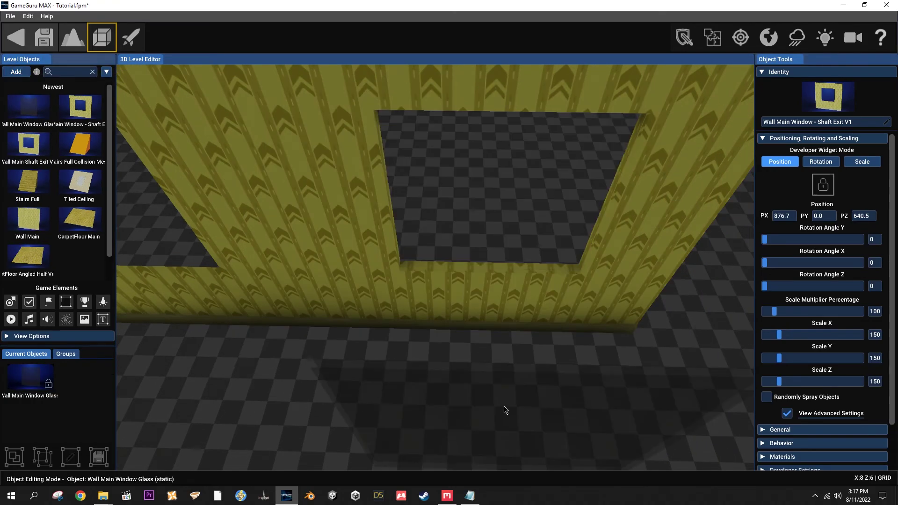
{"action": "mouse_move", "coordinate": [504, 361]}
{"action": "right_mouse_down"}
{"action": "mouse_move", "coordinate": [501, 374]}
{"action": "mouse_move", "coordinate": [501, 304]}
{"action": "mouse_move", "coordinate": [514, 261]}
{"action": "mouse_move", "coordinate": [467, 285]}
{"action": "mouse_move", "coordinate": [397, 283]}
{"action": "mouse_move", "coordinate": [403, 239]}
{"action": "mouse_move", "coordinate": [407, 341]}
{"action": "mouse_move", "coordinate": [412, 266]}
{"action": "mouse_move", "coordinate": [505, 361]}
{"action": "right_mouse_up"}
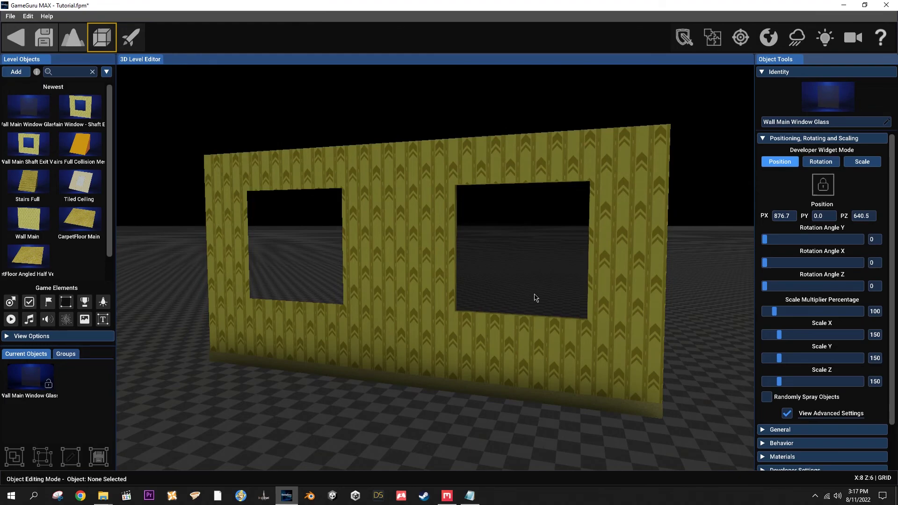
{"action": "key", "text": "Delete"}
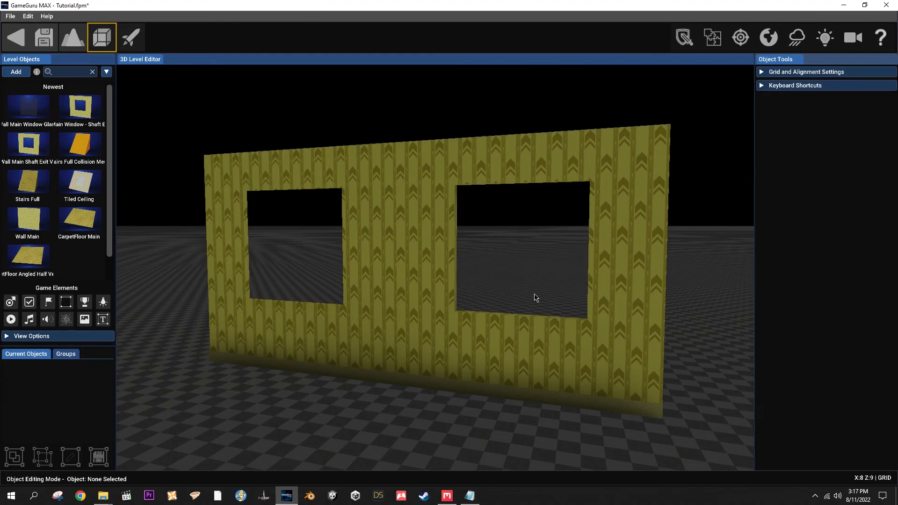
Add a Shaft 90 Vertical Wall Exit and align it behind the Wall Main Window - Shaft Exit V1 opening at PX 876.7, PZ 699.5.
{"action": "left_click", "coordinate": [4, 71]}
{"action": "scroll", "coordinate": [429, 271], "scroll_direction": "up", "scroll_amount": 10}
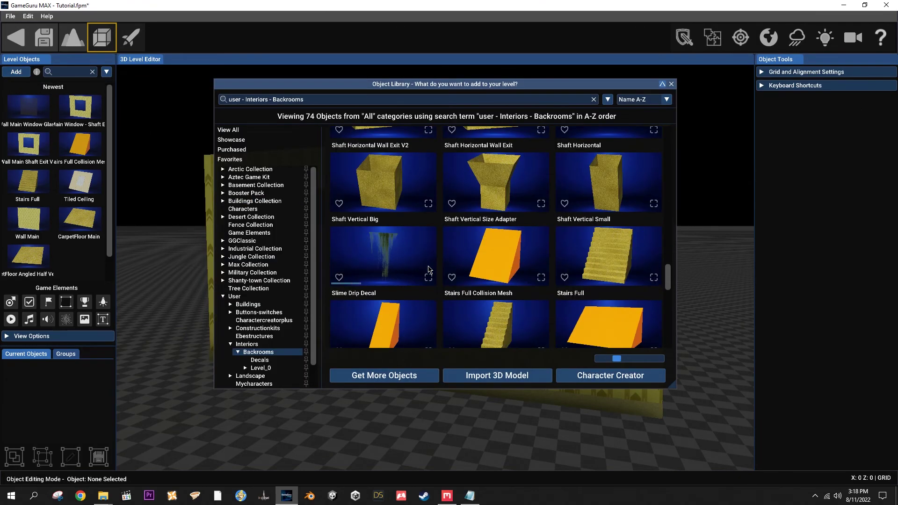
{"action": "scroll", "coordinate": [490, 280], "scroll_direction": "up", "scroll_amount": 5}
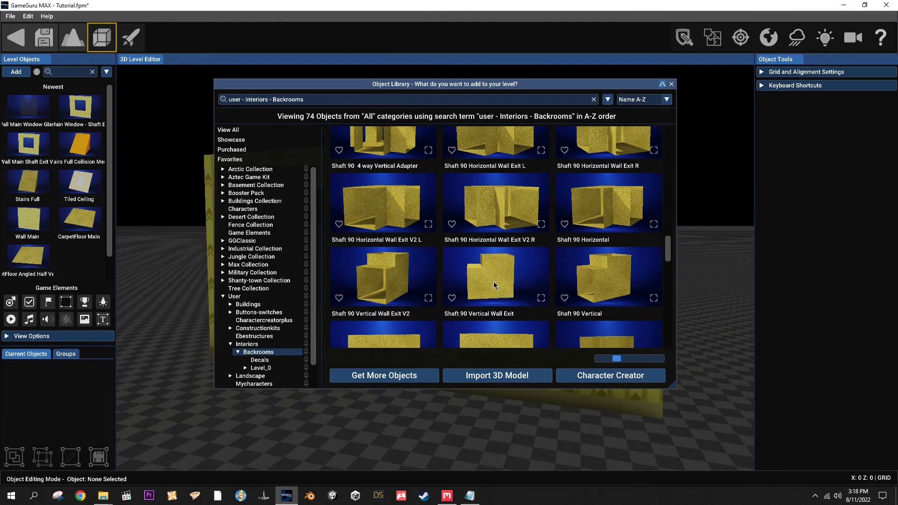
{"action": "left_click", "coordinate": [530, 307]}
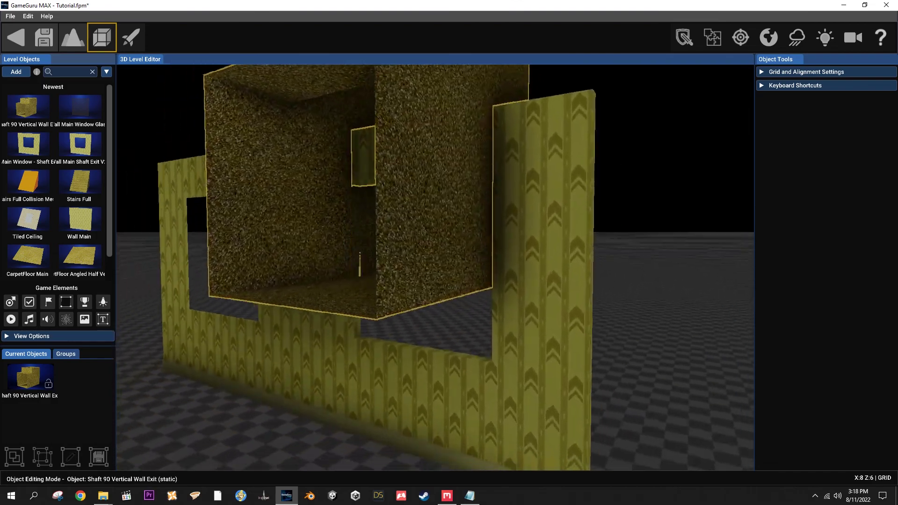
{"action": "right_click_drag", "start_coordinate": [530, 308], "coordinate": [507, 337]}
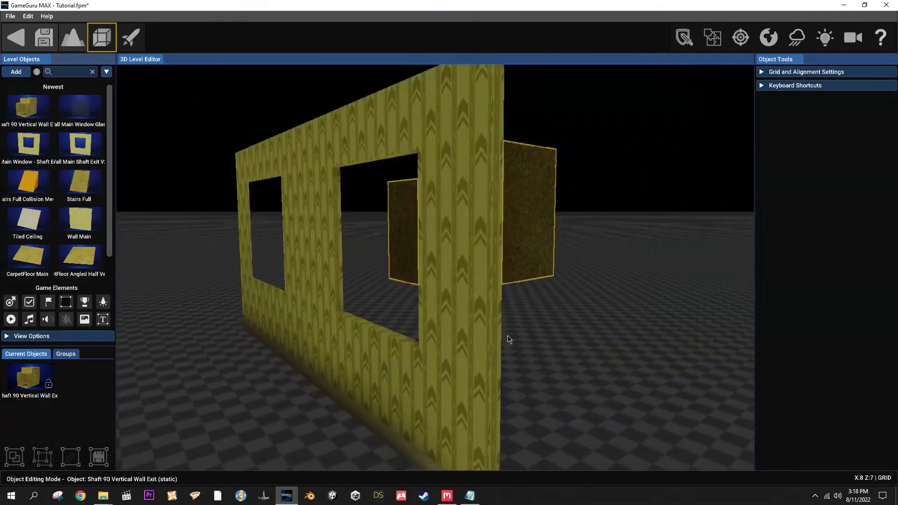
{"action": "left_click", "coordinate": [595, 405]}
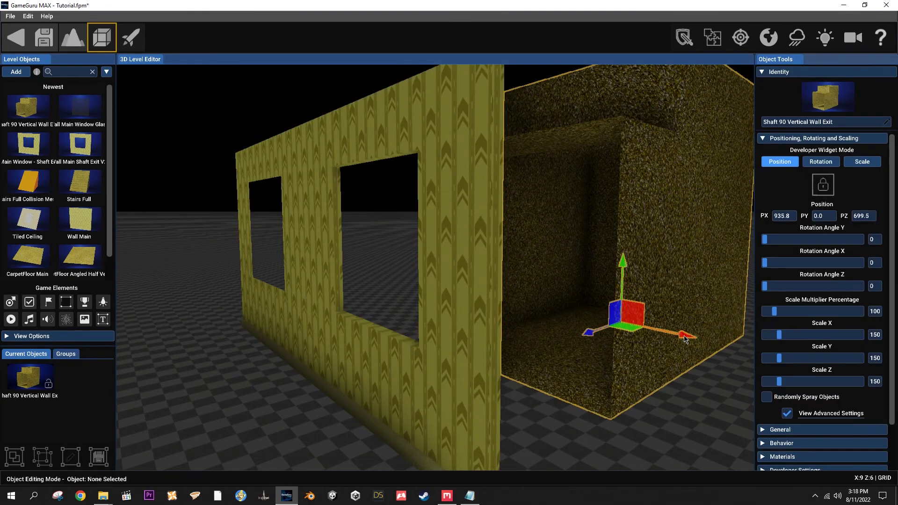
{"action": "left_click_drag", "start_coordinate": [517, 301], "coordinate": [559, 306]}
{"action": "key", "text": "w"}
{"action": "right_click_drag", "start_coordinate": [527, 324], "coordinate": [505, 374]}
{"action": "right_click_drag", "start_coordinate": [428, 348], "coordinate": [409, 354]}
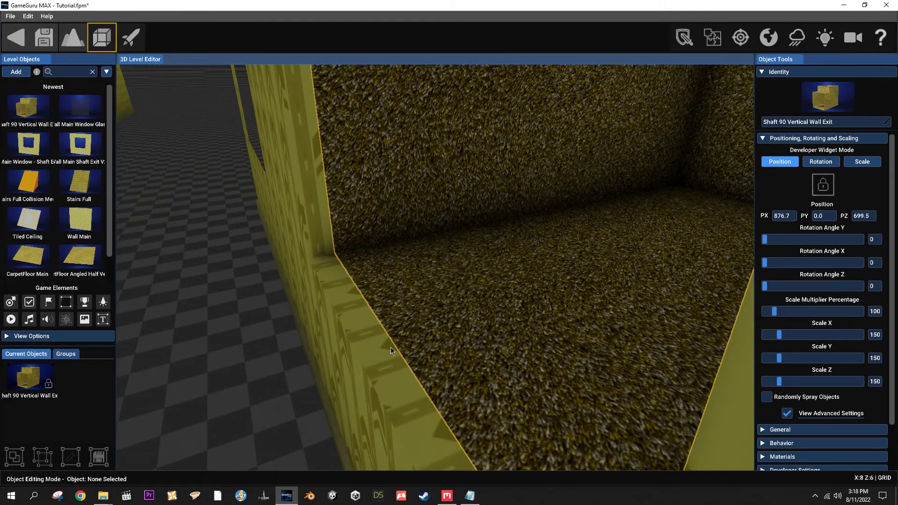
Place a Shaft 90 Vertical Wall Exit V2 behind the Wall Main Shaft Exit V2 opening at PX 758.6, PZ 699.5.
{"action": "left_click", "coordinate": [278, 199]}
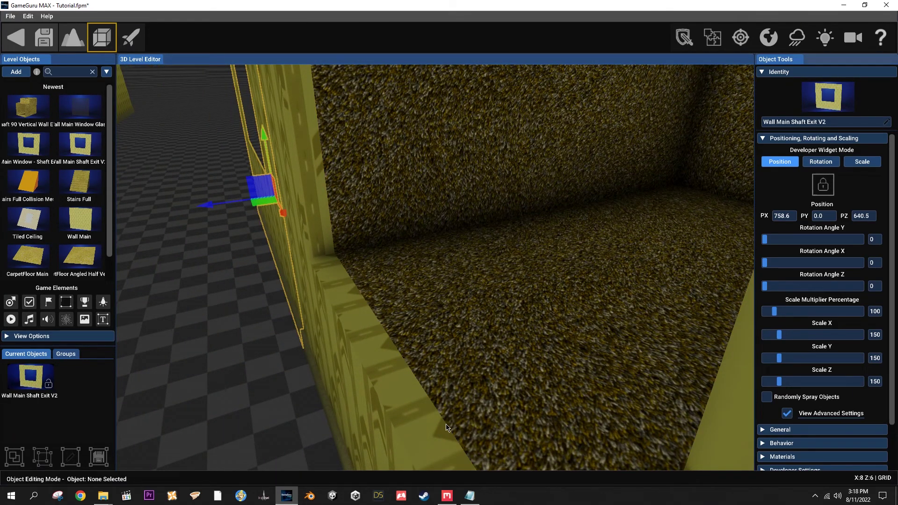
{"action": "key", "text": "s"}
{"action": "right_click_drag", "start_coordinate": [361, 309], "coordinate": [173, 139]}
{"action": "left_click", "coordinate": [16, 72]}
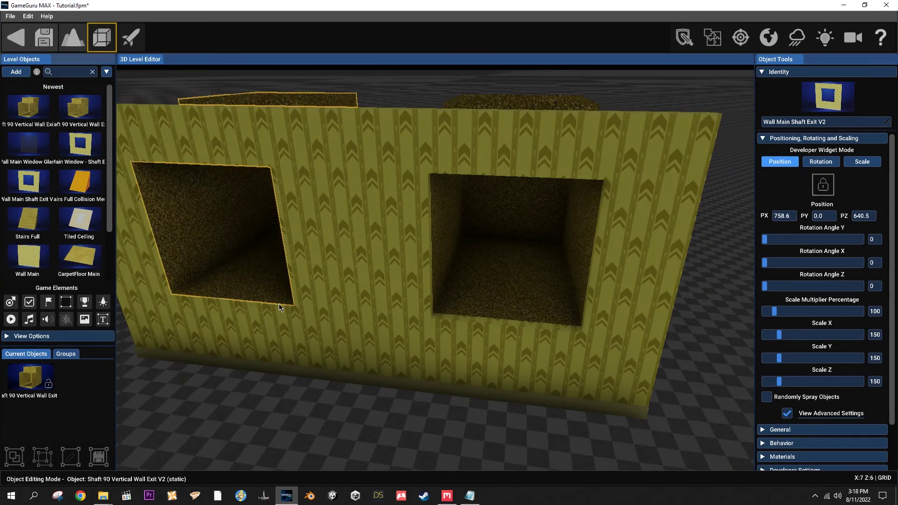
{"action": "left_click", "coordinate": [279, 307]}
Compare how the V1 and V2 shaft exits meet the edges of their wall openings.
{"action": "scroll", "coordinate": [365, 371], "scroll_direction": "up", "scroll_amount": 8}
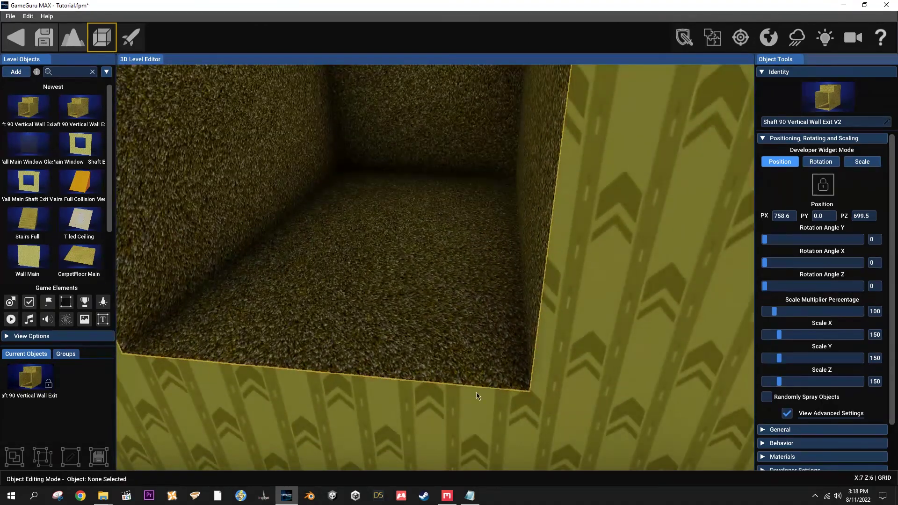
{"action": "scroll", "coordinate": [495, 402], "scroll_direction": "down", "scroll_amount": 5}
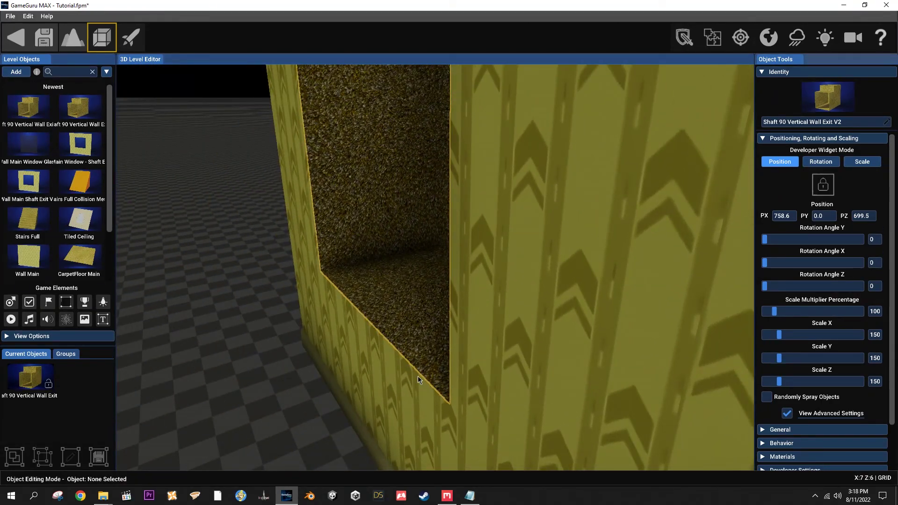
{"action": "right_click_drag", "start_coordinate": [409, 351], "coordinate": [383, 378]}
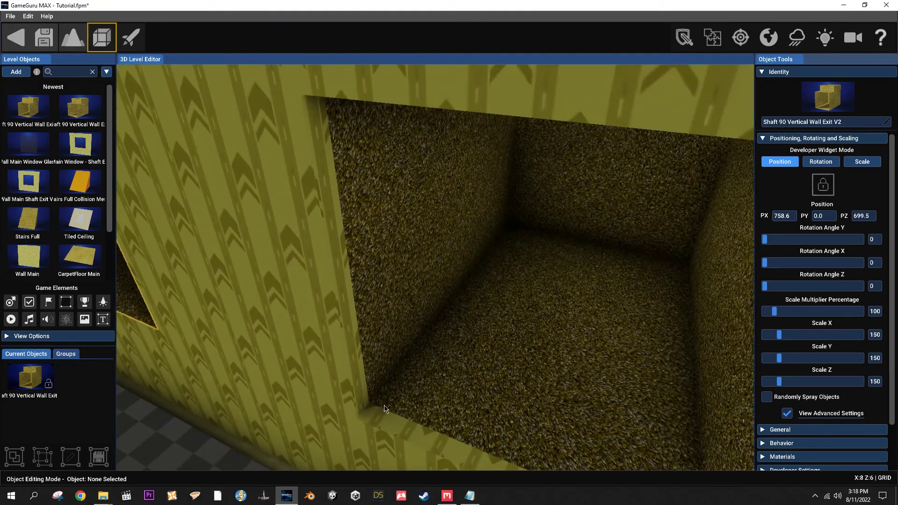
{"action": "scroll", "coordinate": [398, 412], "scroll_direction": "down", "scroll_amount": 5}
{"action": "scroll", "coordinate": [421, 421], "scroll_direction": "up", "scroll_amount": 2}
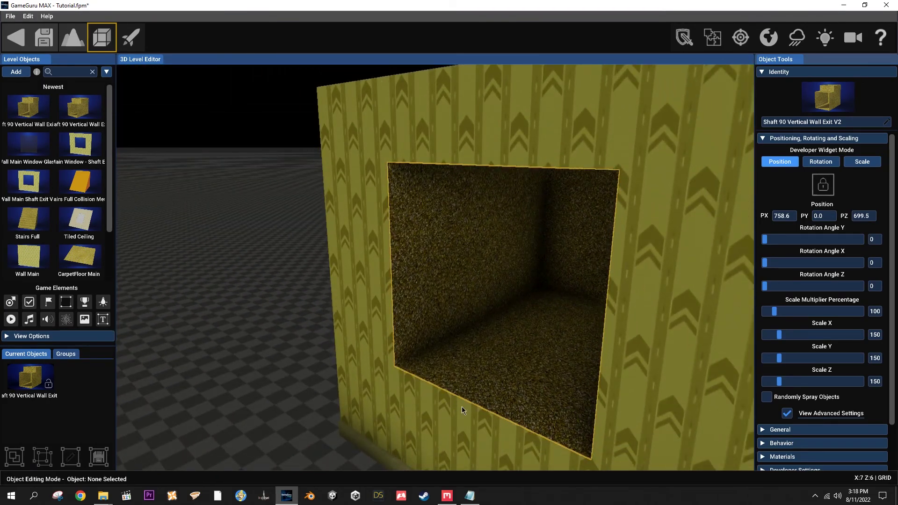
{"action": "right_click_drag", "start_coordinate": [409, 325], "coordinate": [430, 328]}
{"action": "scroll", "coordinate": [431, 328], "scroll_direction": "up", "scroll_amount": 2}
{"action": "scroll", "coordinate": [444, 351], "scroll_direction": "down", "scroll_amount": 5}
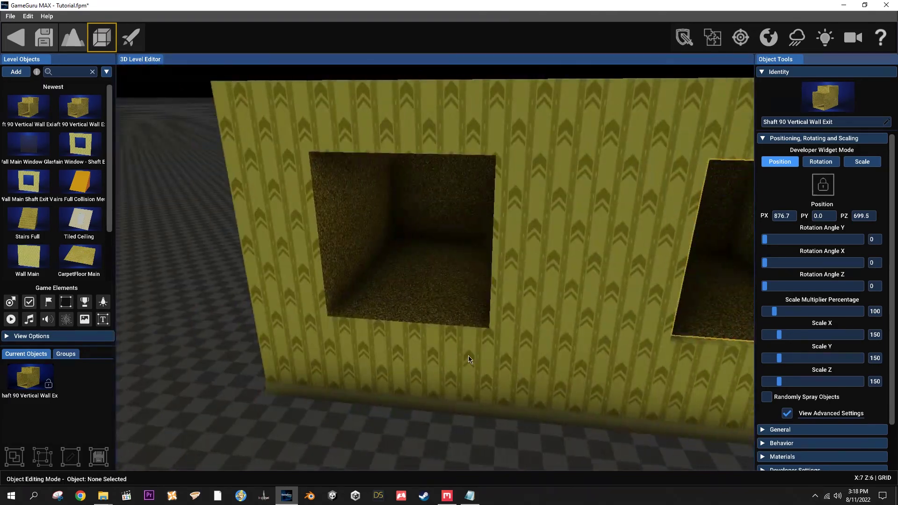
{"action": "key", "text": "d"}
{"action": "right_click_drag", "start_coordinate": [468, 360], "coordinate": [481, 360]}
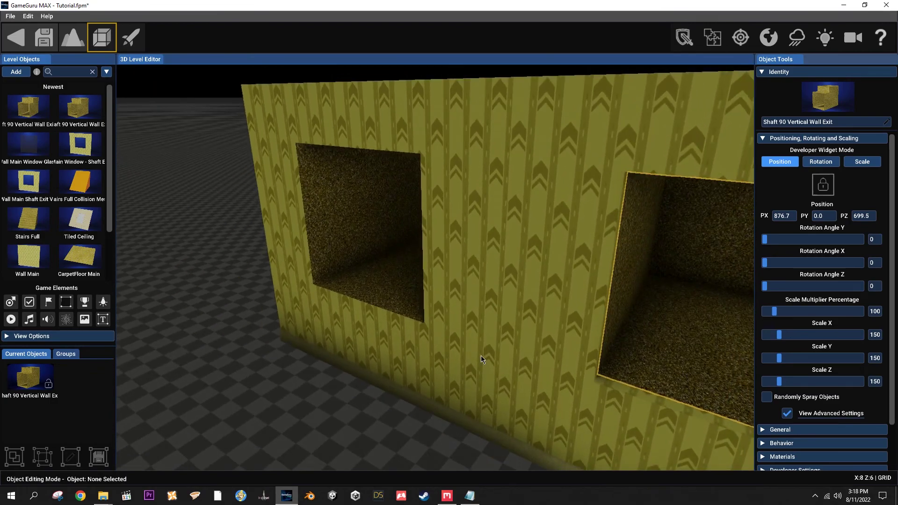
{"action": "scroll", "coordinate": [394, 376], "scroll_direction": "down", "scroll_amount": 3}
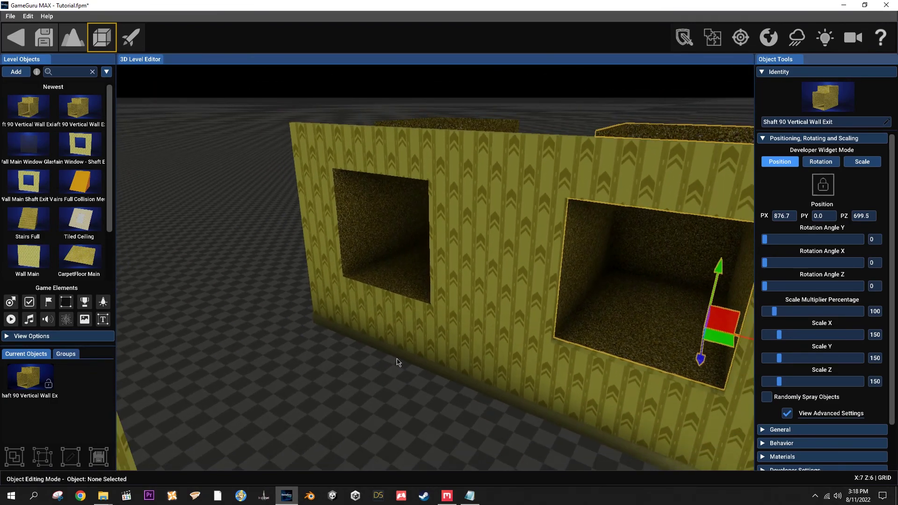
Delete a lower wall piece from the staircase building's outer side to leave an entrance, and start a test of the level.
{"action": "key", "text": "s"}
{"action": "right_click_drag", "start_coordinate": [387, 346], "coordinate": [379, 319]}
{"action": "key", "text": "d"}
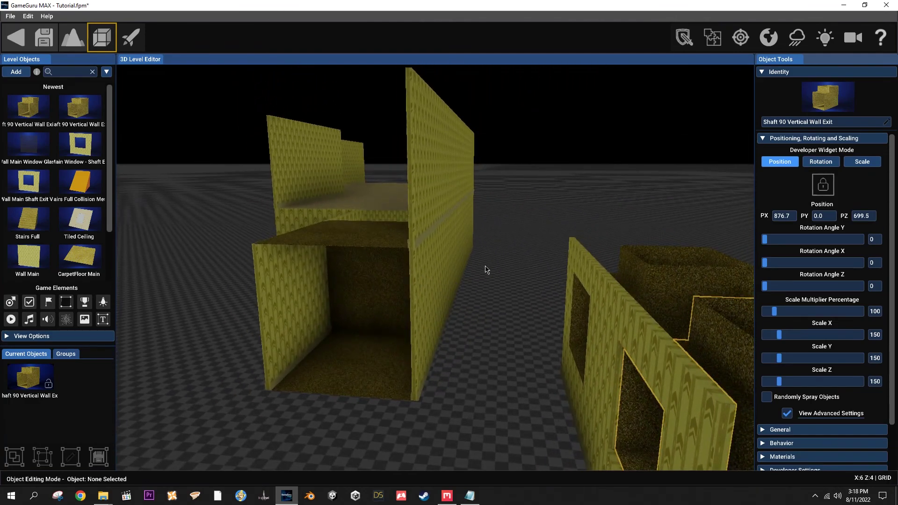
{"action": "left_click", "coordinate": [452, 264]}
{"action": "key", "text": "Delete"}
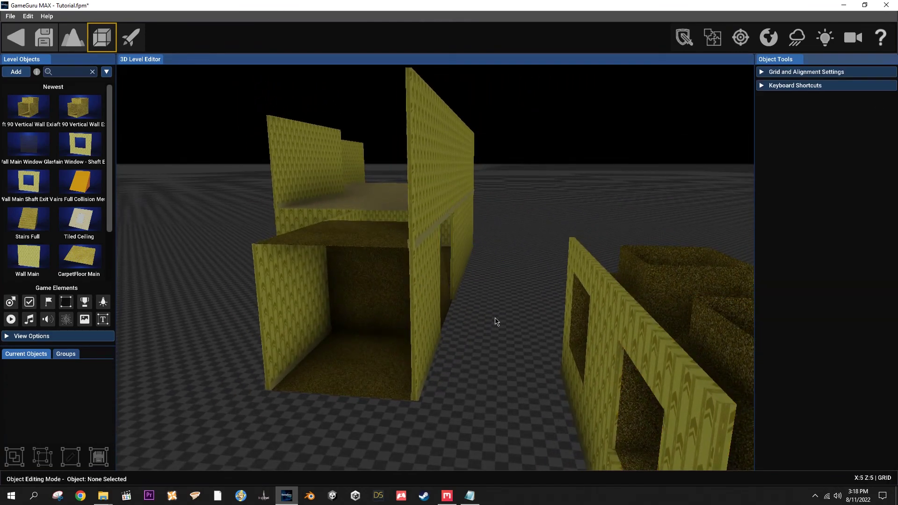
{"action": "left_click", "coordinate": [465, 241]}
{"action": "key", "text": "Delete"}
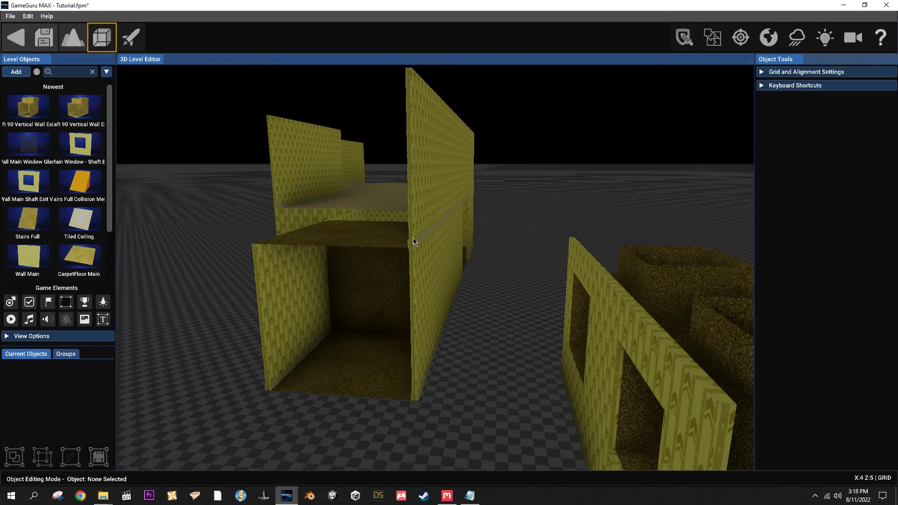
{"action": "left_click", "coordinate": [138, 46]}
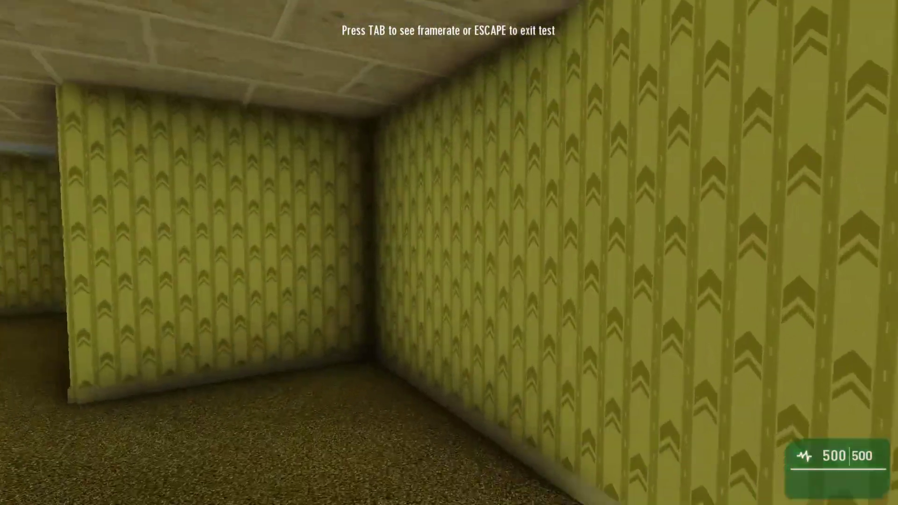
Walk out of the staircase building in the test and enter the first freestanding shaft opening to inspect its interior.
{"action": "key", "text": "w"}
{"action": "key", "text": "w"}
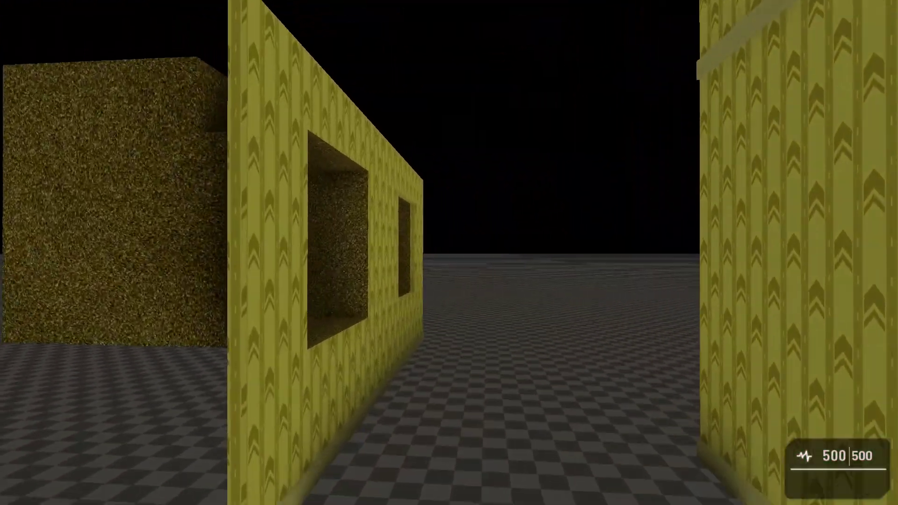
{"action": "key", "text": "w"}
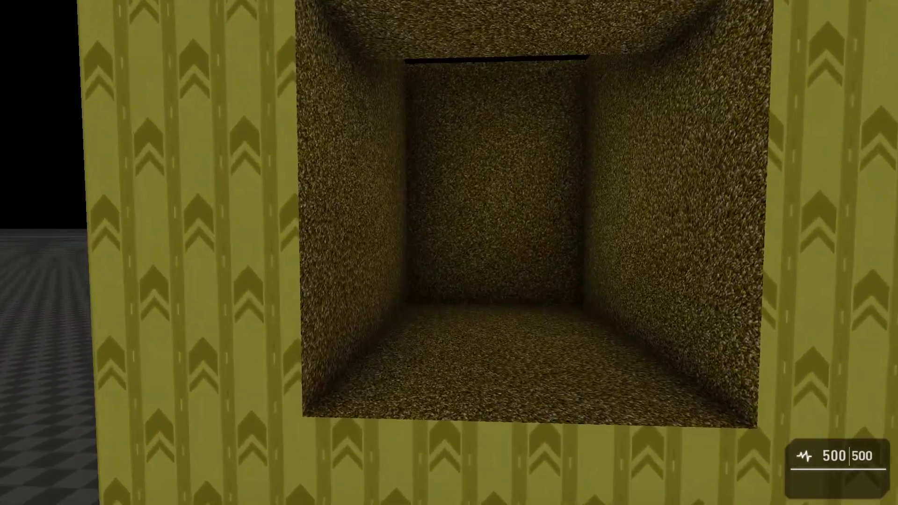
{"action": "key", "text": "s"}
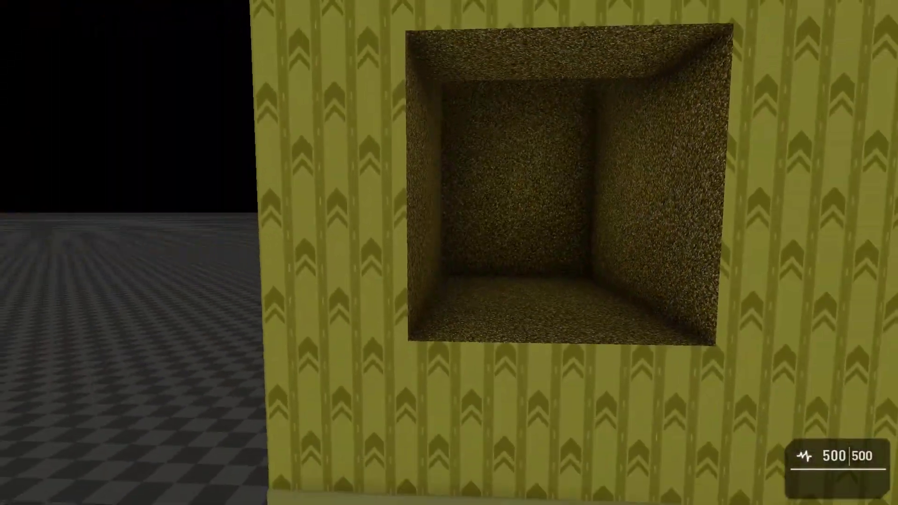
{"action": "key", "text": "w"}
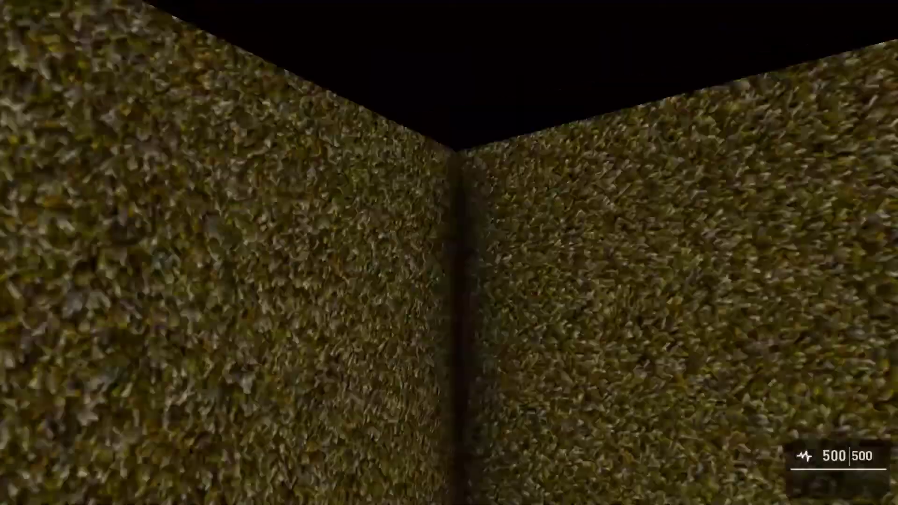
{"action": "key", "text": "w"}
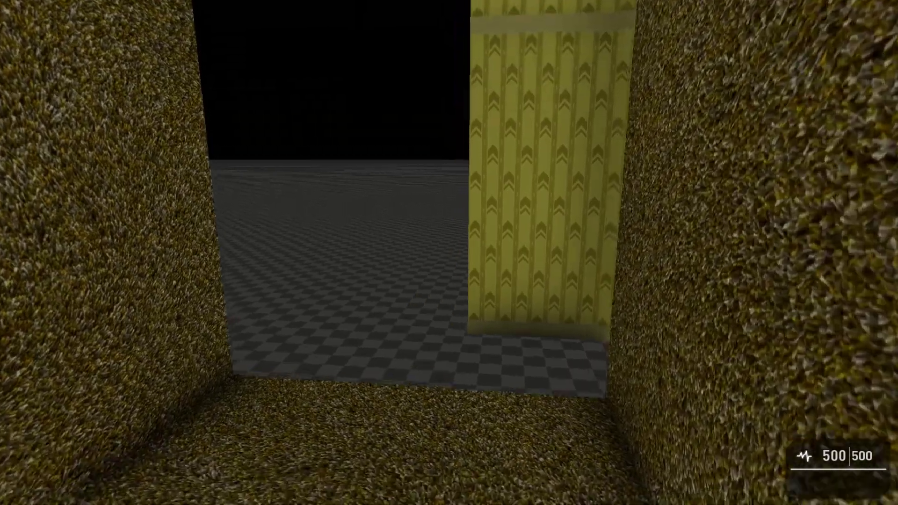
Enter the neighbouring shaft opening with the thick wall frame, inspect its interior edges, and end the test.
{"action": "key", "text": "w"}
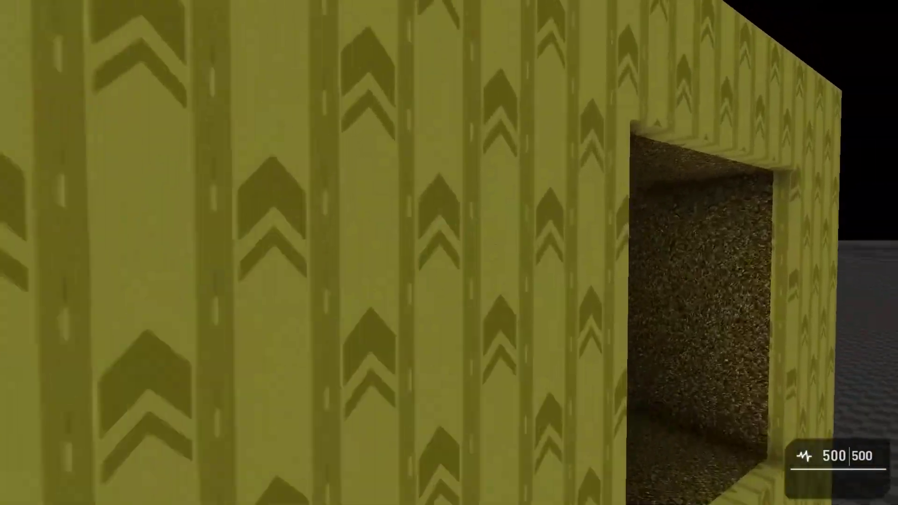
{"action": "key", "text": "s"}
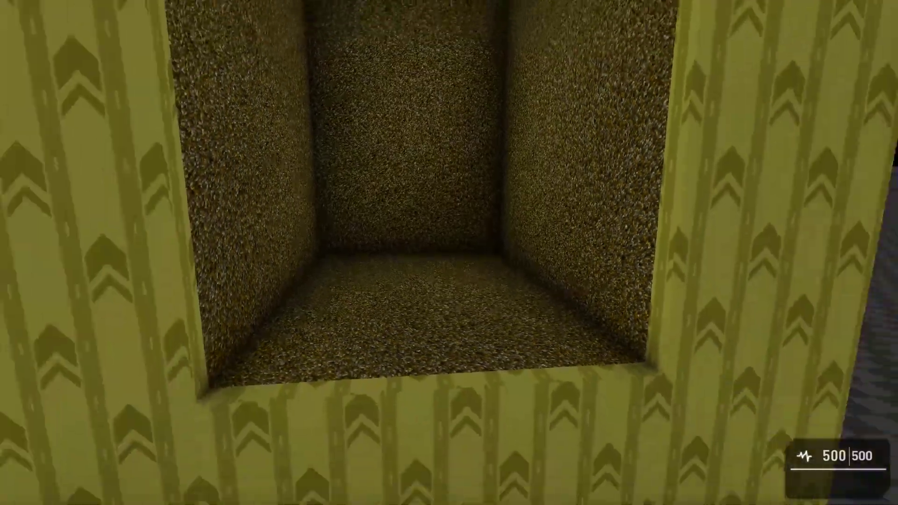
{"action": "key", "text": "w"}
{"action": "key", "text": "w"}
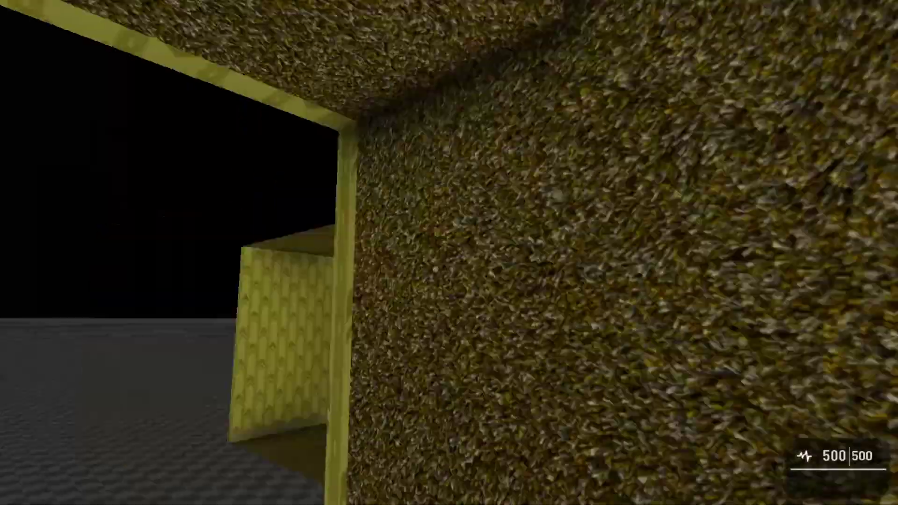
{"action": "key", "text": "w"}
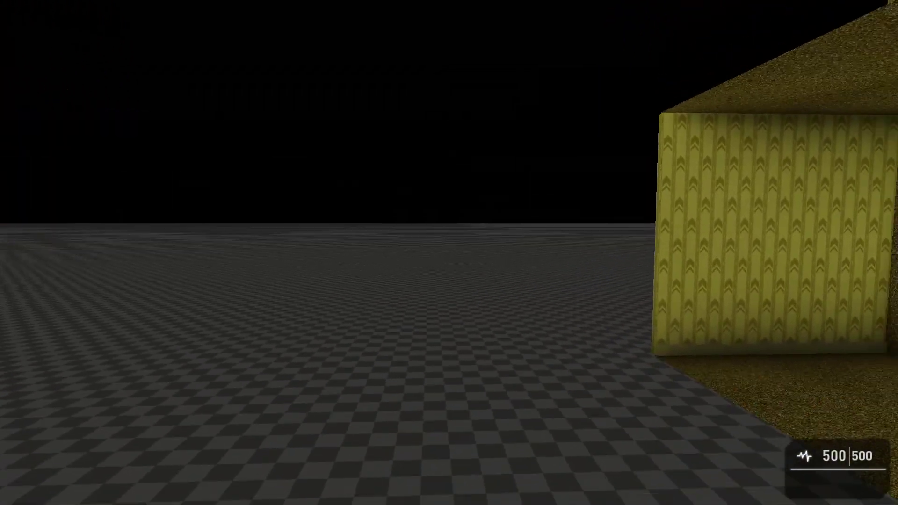
{"action": "key", "text": "s"}
{"action": "key", "text": "Escape"}
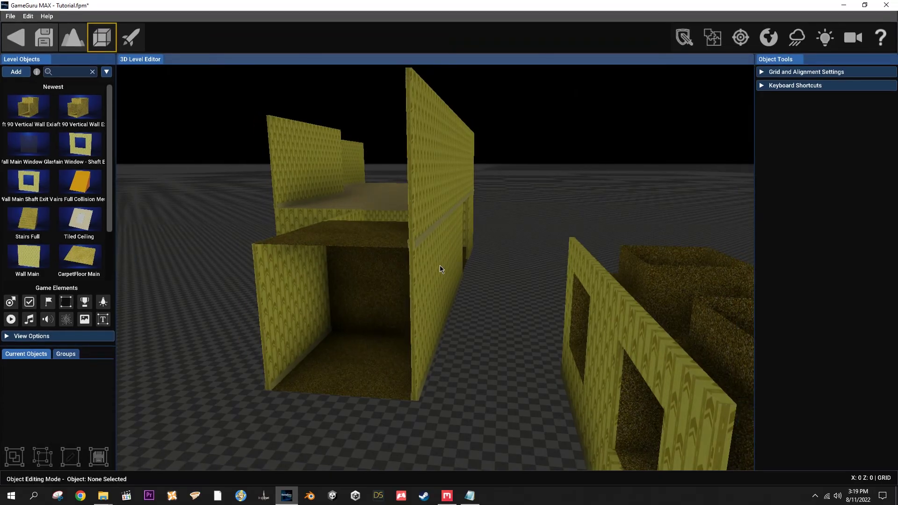
Delete the freestanding shaft-exit walls and the shaft pieces behind them.
{"action": "scroll", "coordinate": [461, 280], "scroll_direction": "down", "scroll_amount": 2}
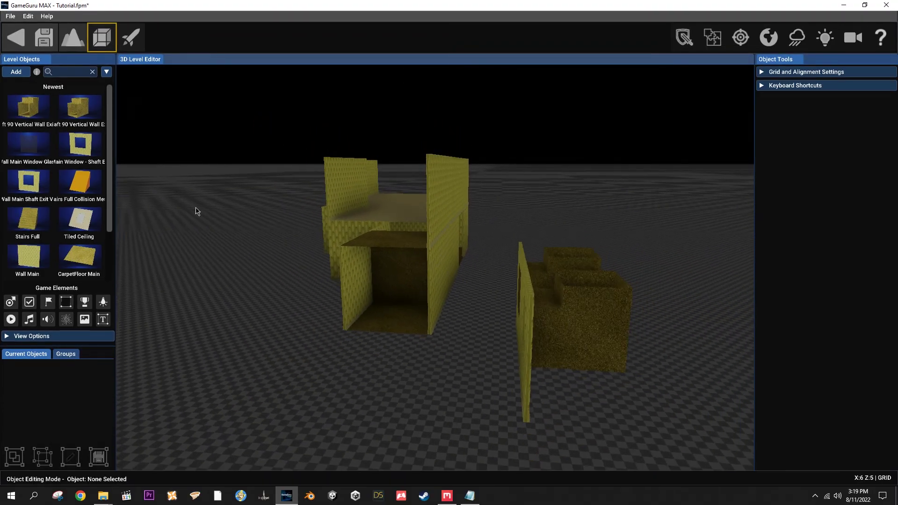
{"action": "left_click", "coordinate": [536, 320]}
{"action": "key", "text": "Delete"}
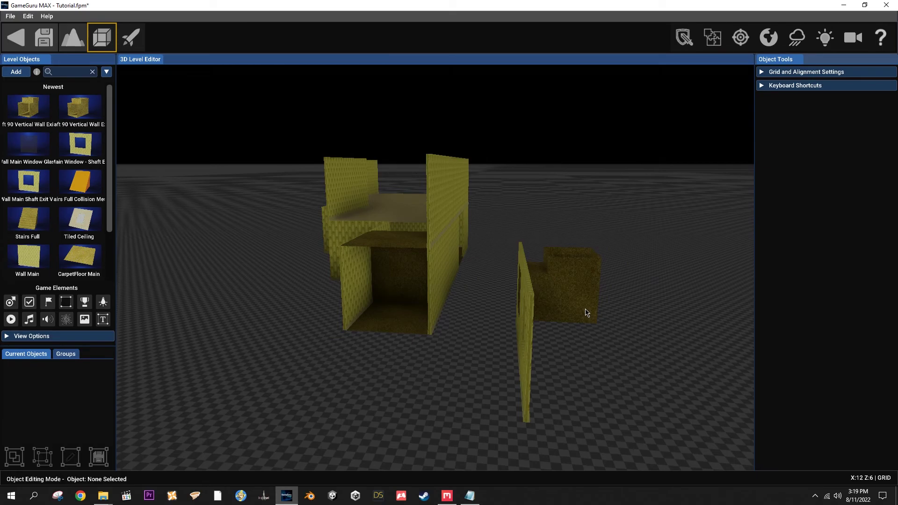
{"action": "left_click", "coordinate": [531, 334]}
{"action": "left_click", "coordinate": [524, 311]}
{"action": "key", "text": "Delete"}
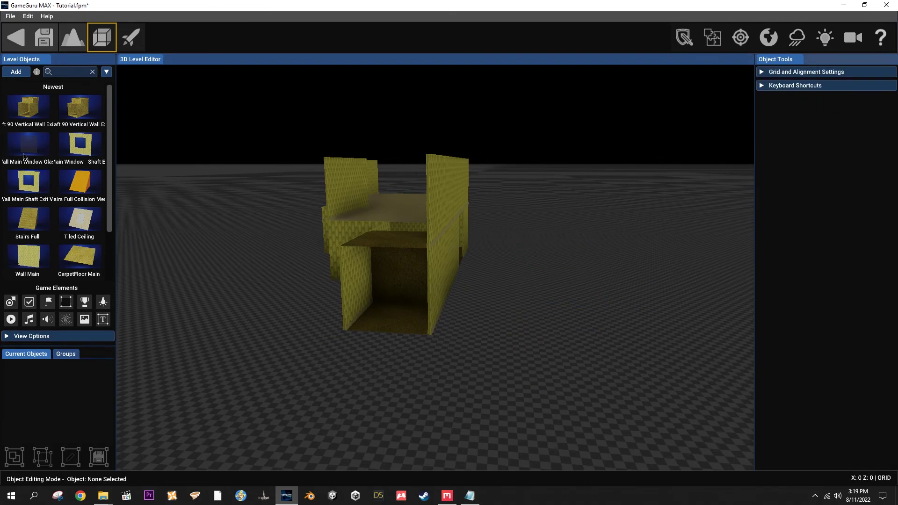
Place a Wall Main Shaft Exit V2 rotated 90 degrees at the upper floor's open end, at PX 758.6, PY 118.1, PZ 463.4.
{"action": "left_click", "coordinate": [40, 184]}
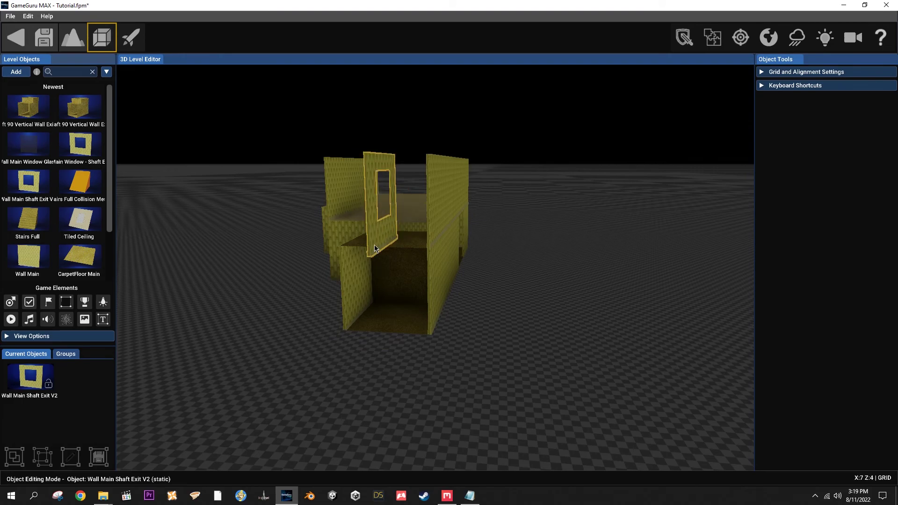
{"action": "key", "text": "r"}
{"action": "left_click", "coordinate": [375, 248]}
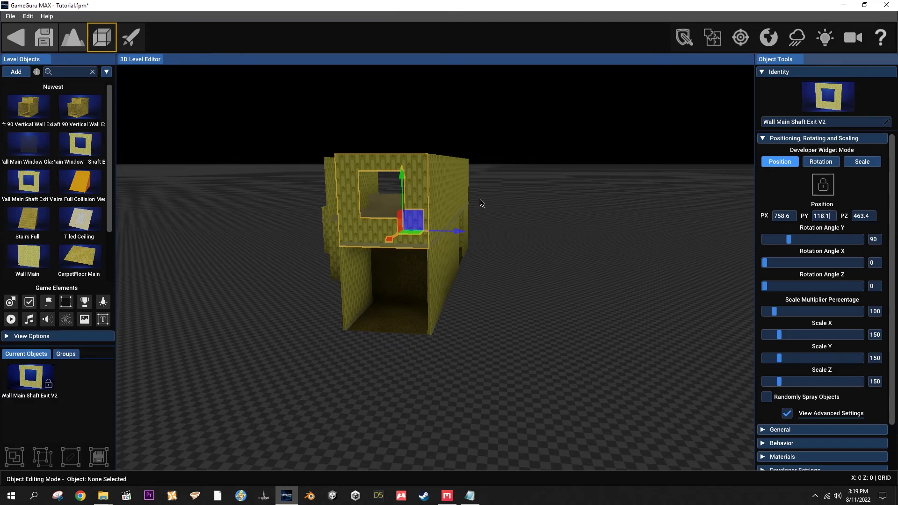
Try to fit a Shaft 90 Vertical Wall Exit V2 at height 118.1 against the upper-floor wall opening.
{"action": "left_click", "coordinate": [39, 113]}
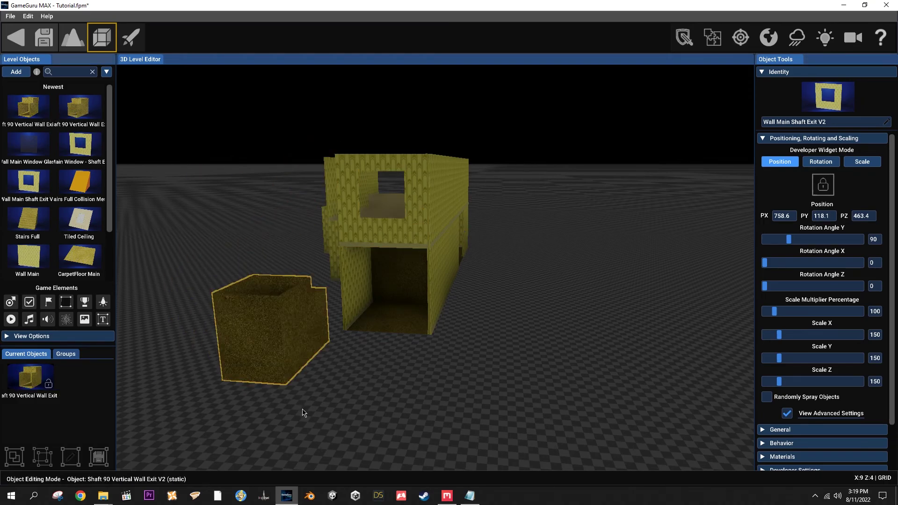
{"action": "left_click", "coordinate": [357, 417]}
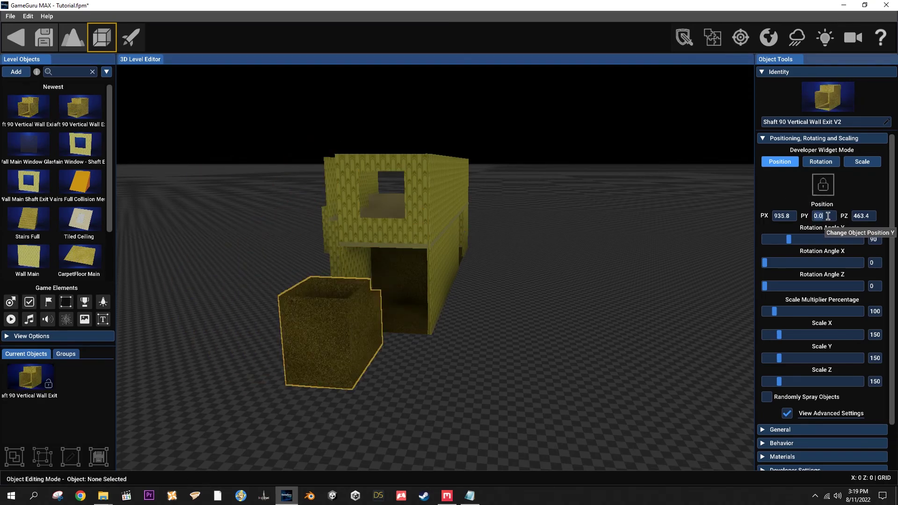
{"action": "type", "text": "118.1"}
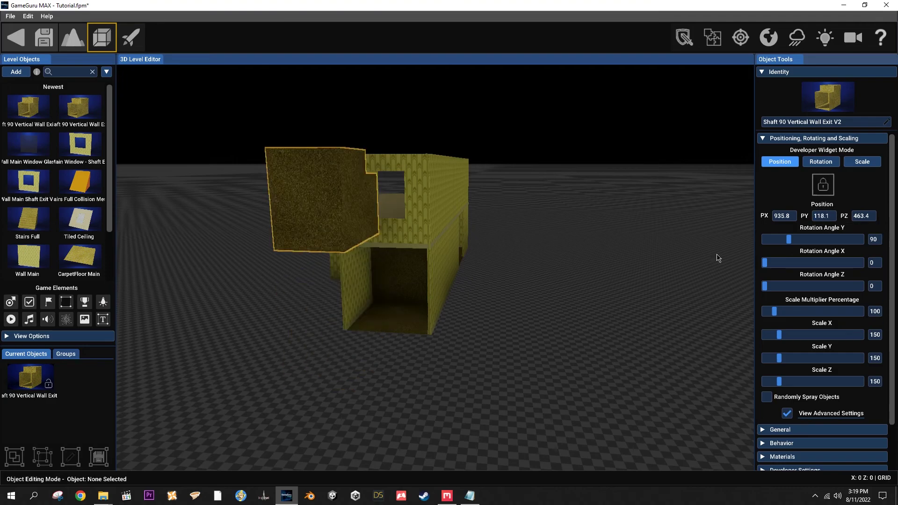
{"action": "left_click", "coordinate": [322, 197]}
{"action": "left_click_drag", "start_coordinate": [317, 198], "coordinate": [341, 193]}
Add a Shaft 45 Small Horizontal Wall Exit V2 from the Backrooms library and place it at PX 876.7, PZ 463.4.
{"action": "key", "text": "w"}
{"action": "right_click_drag", "start_coordinate": [390, 326], "coordinate": [372, 311]}
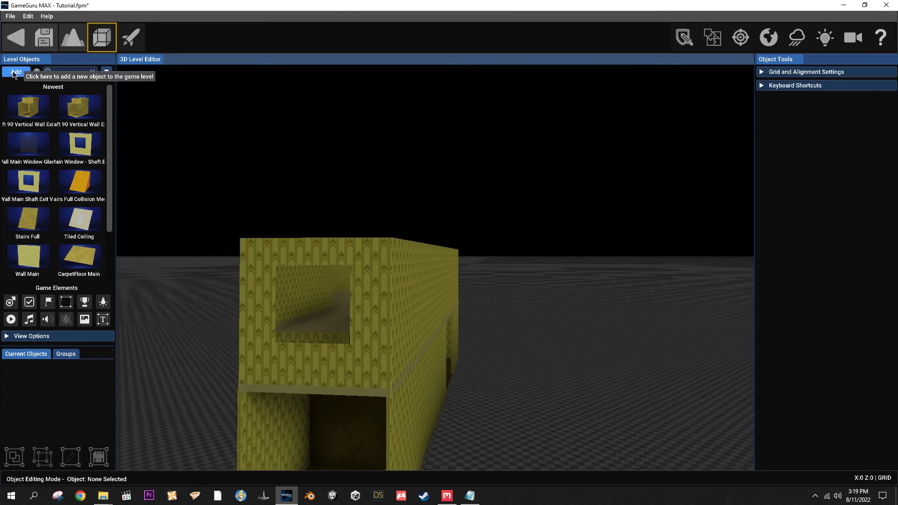
{"action": "left_click", "coordinate": [16, 72]}
{"action": "scroll", "coordinate": [496, 262], "scroll_direction": "up", "scroll_amount": 5}
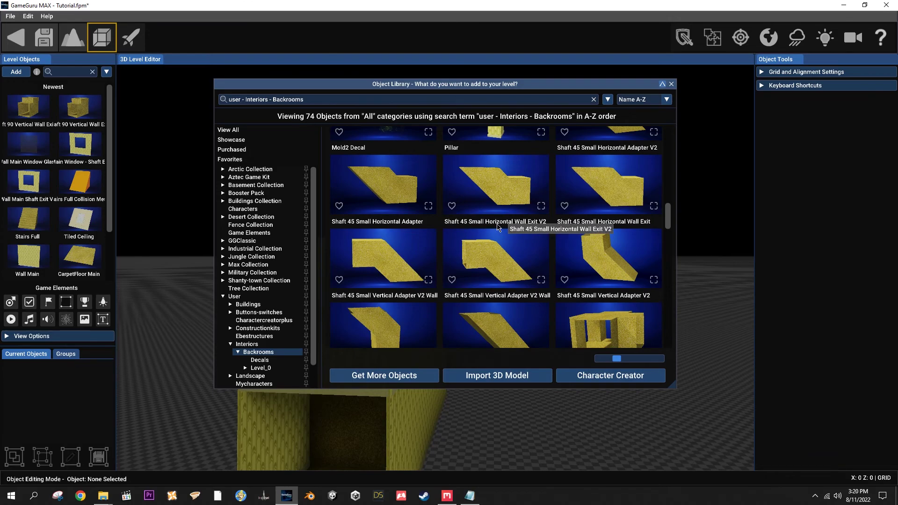
{"action": "left_click", "coordinate": [462, 225]}
{"action": "right_click_drag", "start_coordinate": [424, 292], "coordinate": [398, 328]}
{"action": "key", "text": "s"}
{"action": "key", "text": "r"}
{"action": "key", "text": "r"}
{"action": "key", "text": "r"}
{"action": "key", "text": "r"}
{"action": "key", "text": "r"}
{"action": "key", "text": "r"}
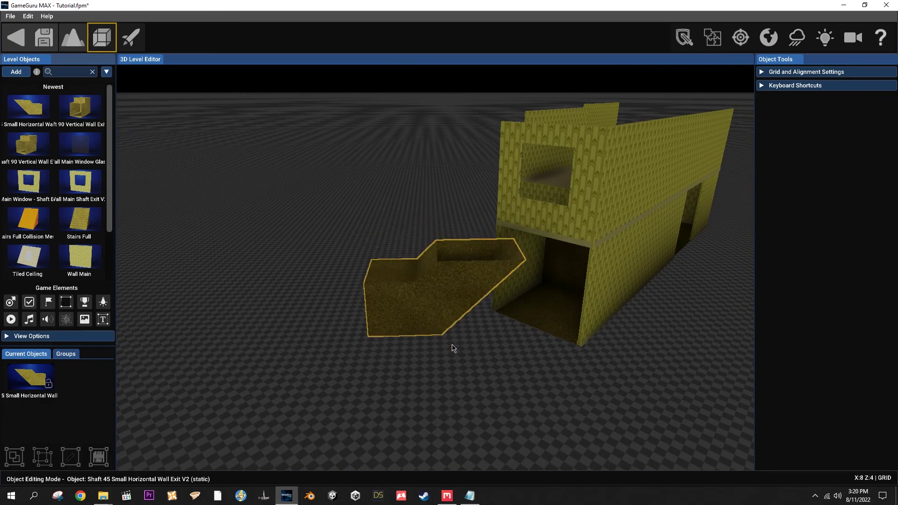
{"action": "left_click", "coordinate": [488, 372]}
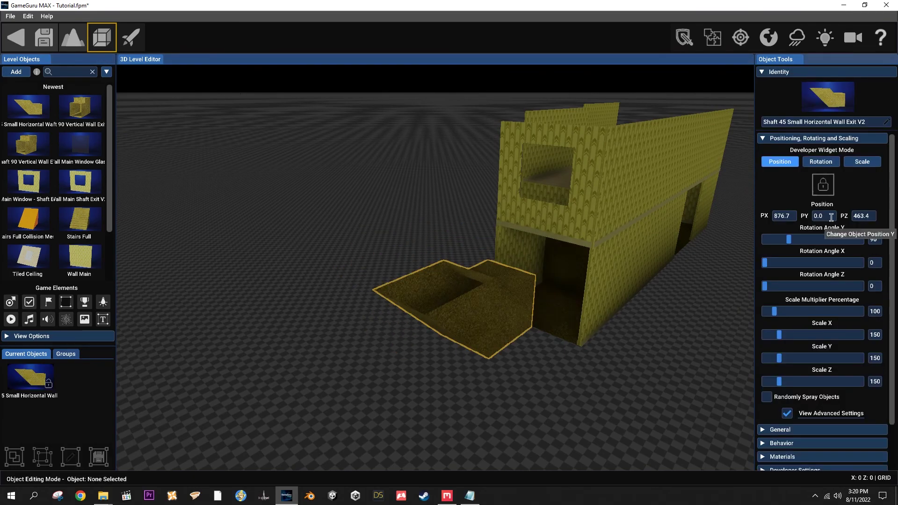
Raise the 45-degree wall exit shaft to PY 118.1, rotate it to 270 degrees and align it with the wall opening at PX 817.6.
{"action": "type", "text": "118.1"}
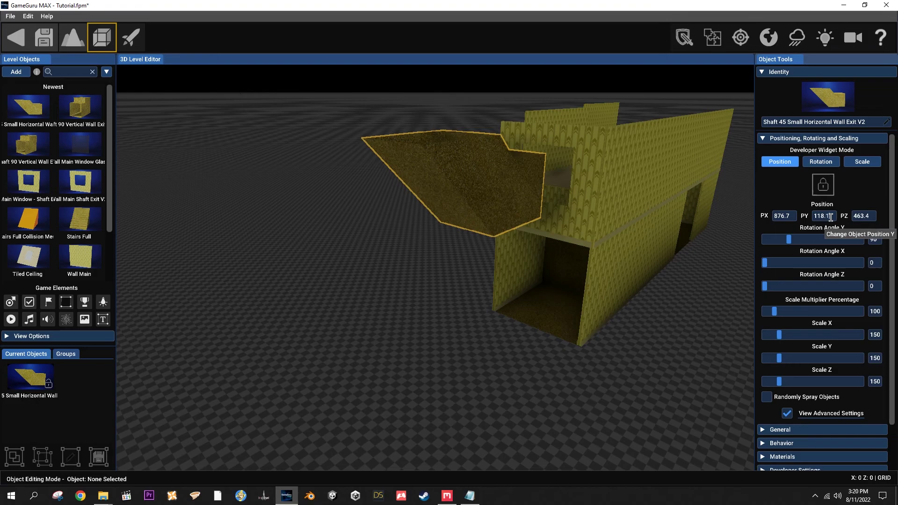
{"action": "left_click", "coordinate": [505, 195]}
{"action": "left_click_drag", "start_coordinate": [477, 196], "coordinate": [511, 185]}
{"action": "right_click_drag", "start_coordinate": [484, 331], "coordinate": [395, 299]}
{"action": "key", "text": "w"}
{"action": "key", "text": "w"}
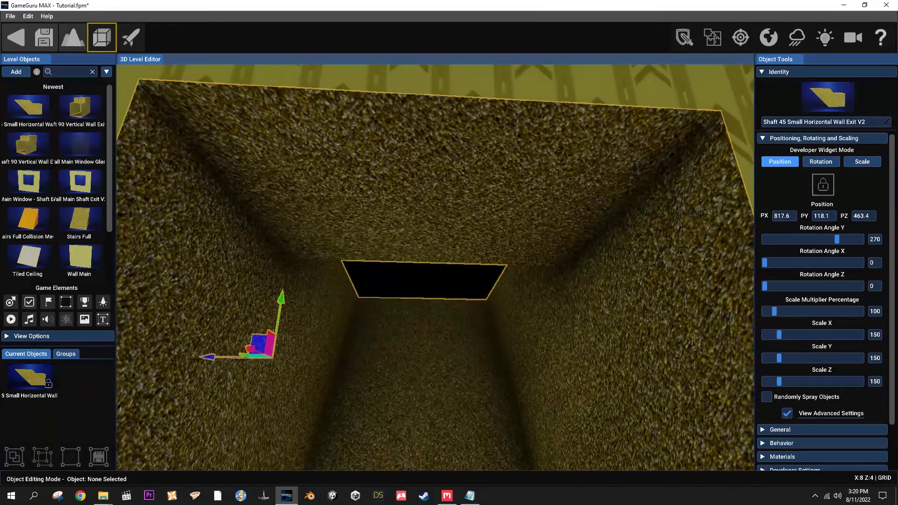
{"action": "key", "text": "w"}
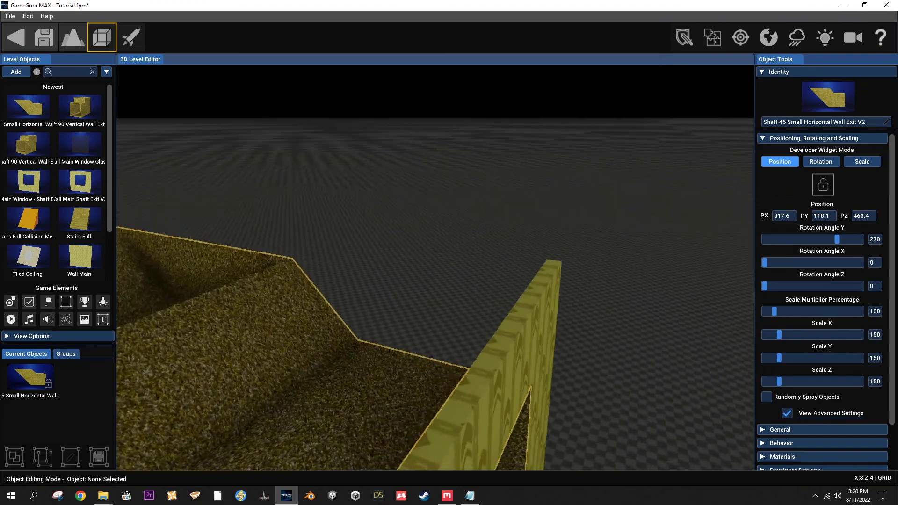
Add a Shaft 45 Samall from the library, rotate it to 270 degrees and place it at PX 935.8, PZ 463.4.
{"action": "right_click_drag", "start_coordinate": [396, 262], "coordinate": [323, 279]}
{"action": "key", "text": "s"}
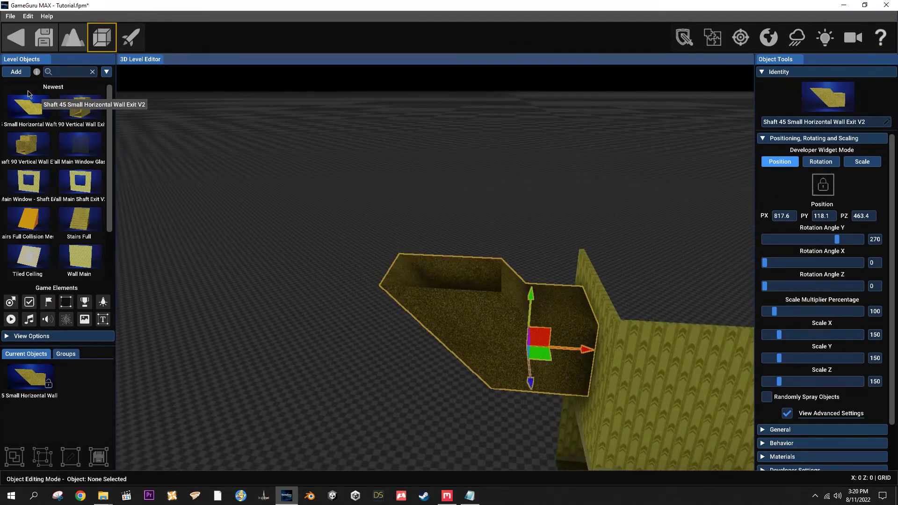
{"action": "left_click", "coordinate": [16, 71]}
{"action": "scroll", "coordinate": [589, 306], "scroll_direction": "down", "scroll_amount": 2}
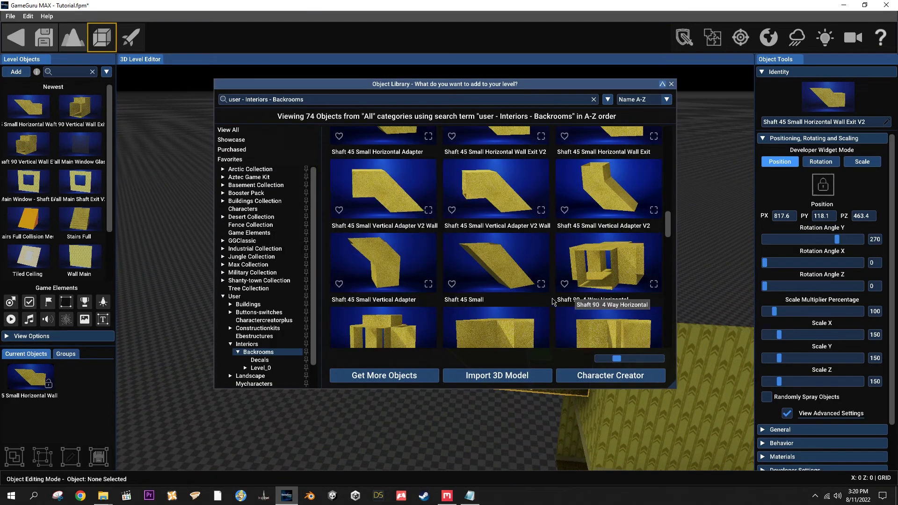
{"action": "left_click", "coordinate": [498, 270]}
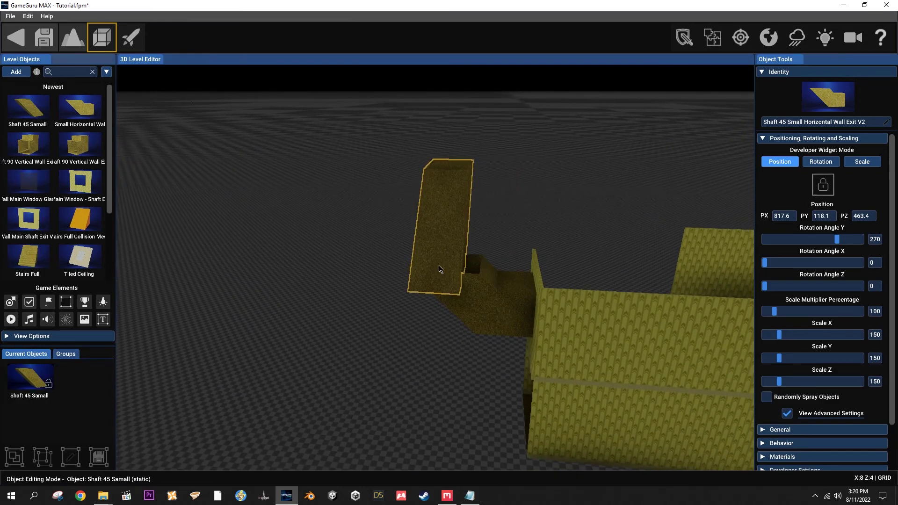
{"action": "key", "text": "r"}
{"action": "key", "text": "r"}
{"action": "key", "text": "r"}
{"action": "key", "text": "r"}
{"action": "key", "text": "r"}
{"action": "key", "text": "r"}
{"action": "key", "text": "r"}
{"action": "key", "text": "r"}
{"action": "key", "text": "r"}
{"action": "key", "text": "r"}
{"action": "key", "text": "r"}
{"action": "key", "text": "r"}
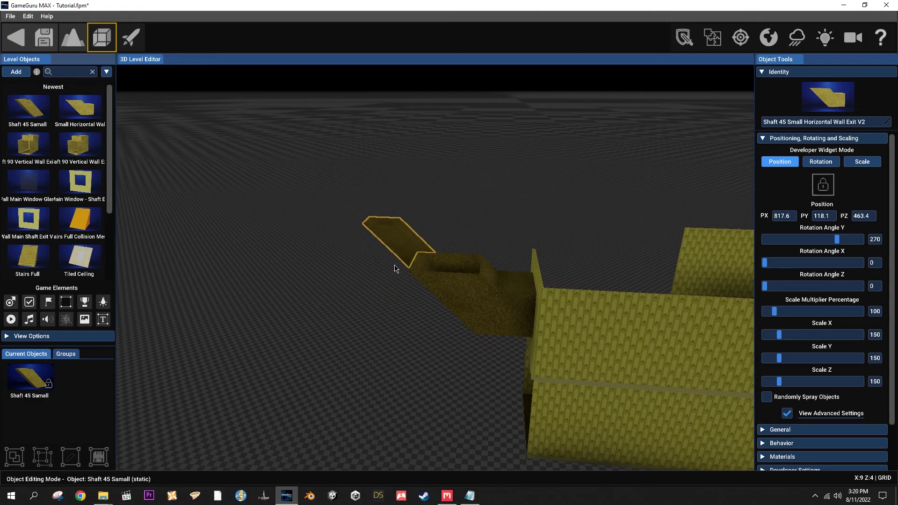
{"action": "left_click", "coordinate": [416, 266]}
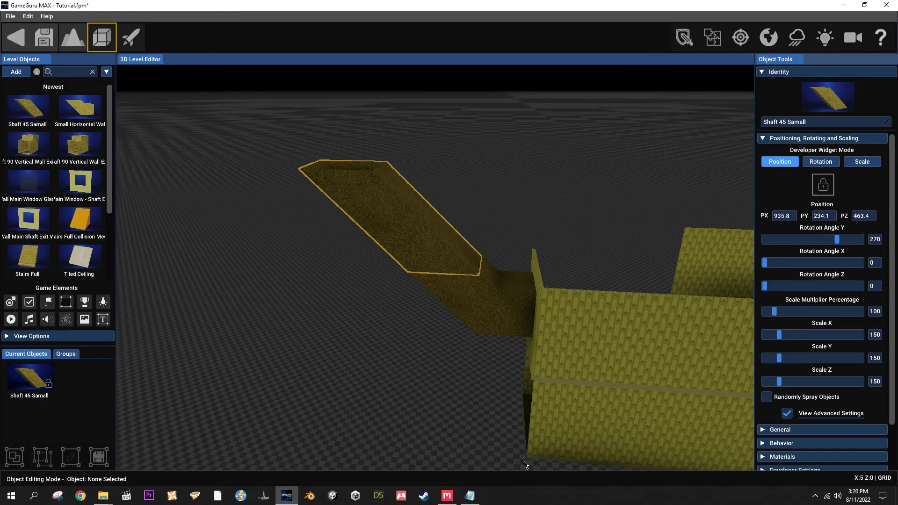
Copy the 236.2 height from the README grid guide in Notepad and set the Shaft 45 Samall's PY to it in GameGuru MAX.
{"action": "left_click", "coordinate": [472, 500]}
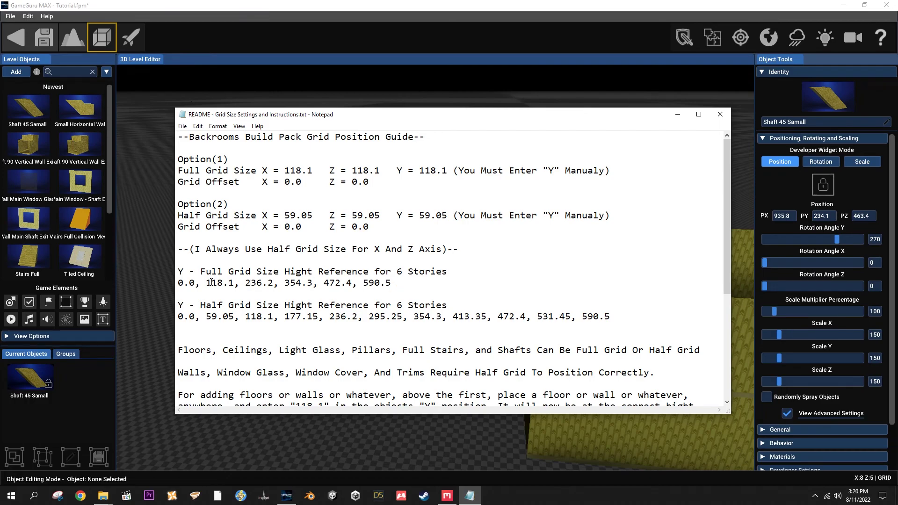
{"action": "right_click", "coordinate": [262, 284]}
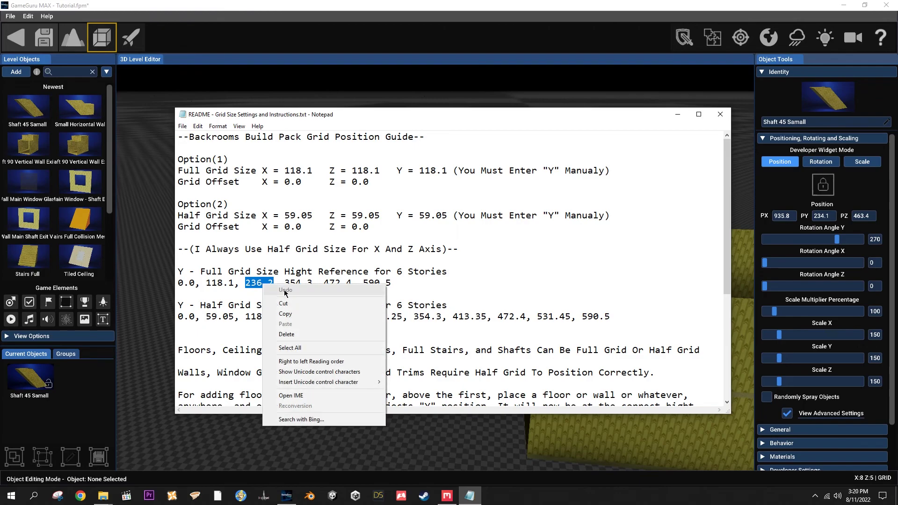
{"action": "left_click", "coordinate": [301, 315]}
{"action": "left_click", "coordinate": [678, 116]}
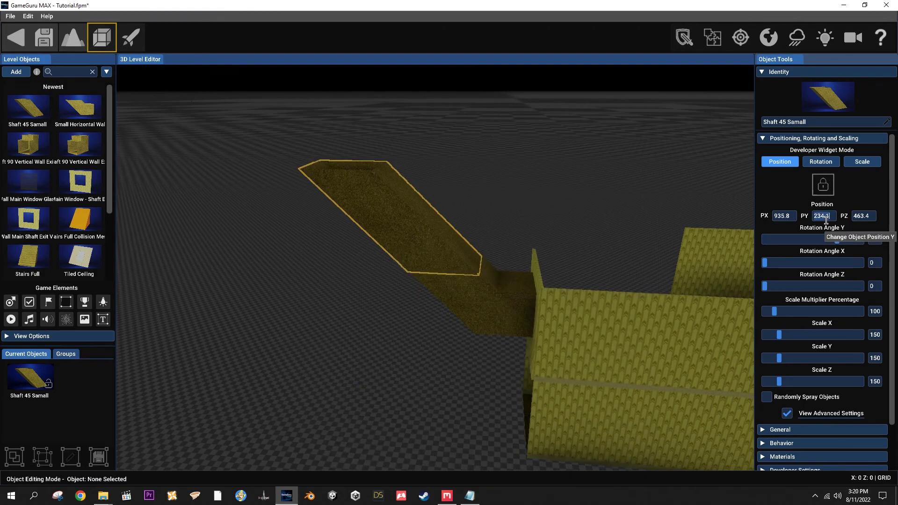
{"action": "key", "text": "ctrl+v"}
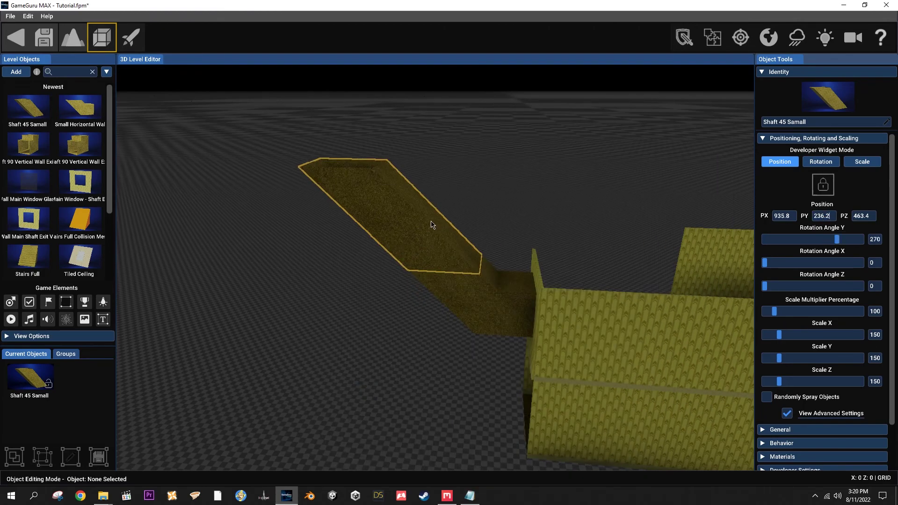
{"action": "left_click", "coordinate": [458, 281]}
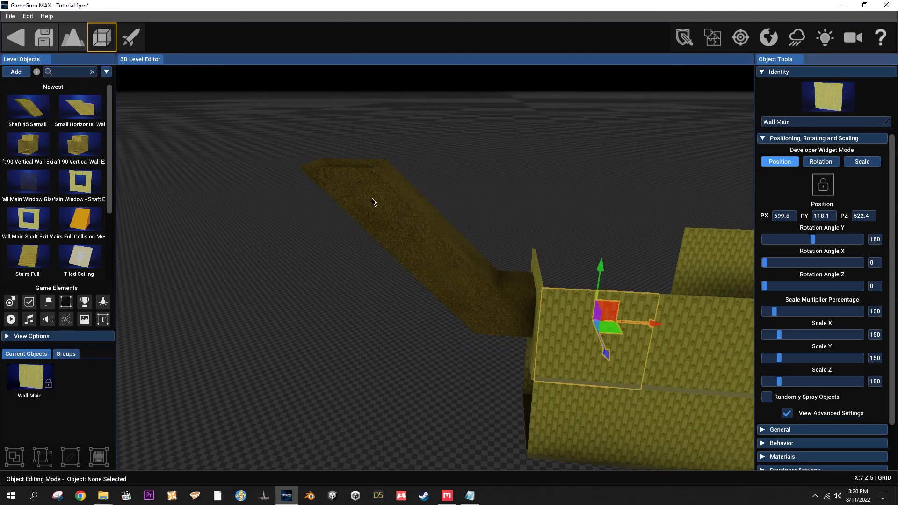
Add a Shaft 45 Small Horizontal Adapter V2 from the Backrooms library and place it at PX 1053.8, PZ 404.3, rotated to 270 degrees.
{"action": "left_click", "coordinate": [16, 71]}
{"action": "scroll", "coordinate": [460, 222], "scroll_direction": "up", "scroll_amount": 1}
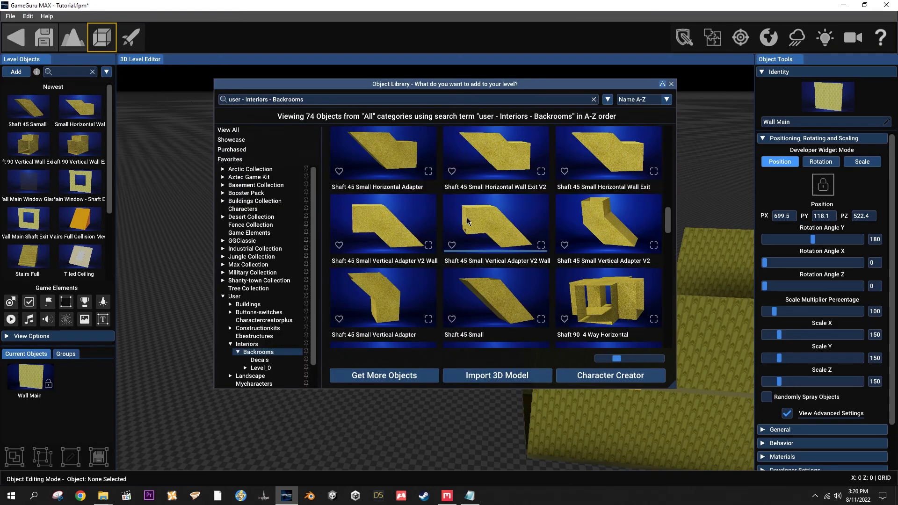
{"action": "scroll", "coordinate": [468, 218], "scroll_direction": "up", "scroll_amount": 3}
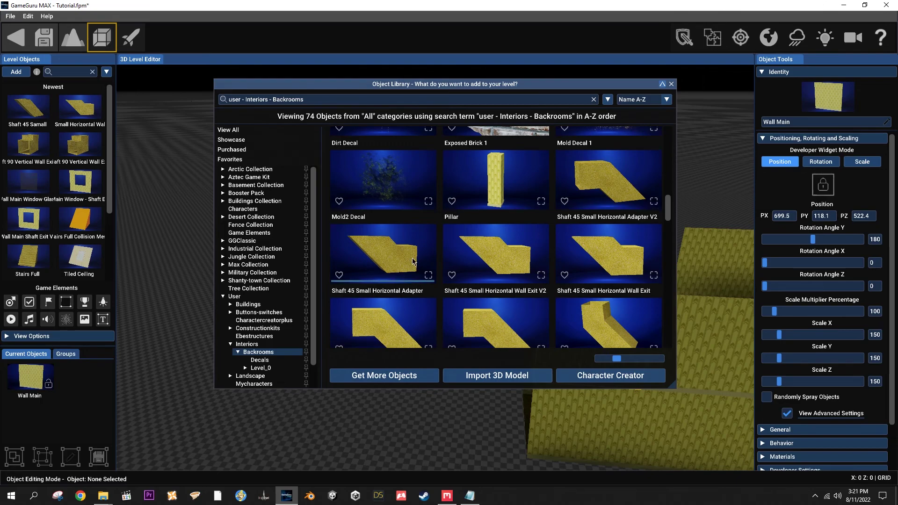
{"action": "scroll", "coordinate": [491, 261], "scroll_direction": "down", "scroll_amount": 2}
{"action": "scroll", "coordinate": [608, 261], "scroll_direction": "up", "scroll_amount": 4}
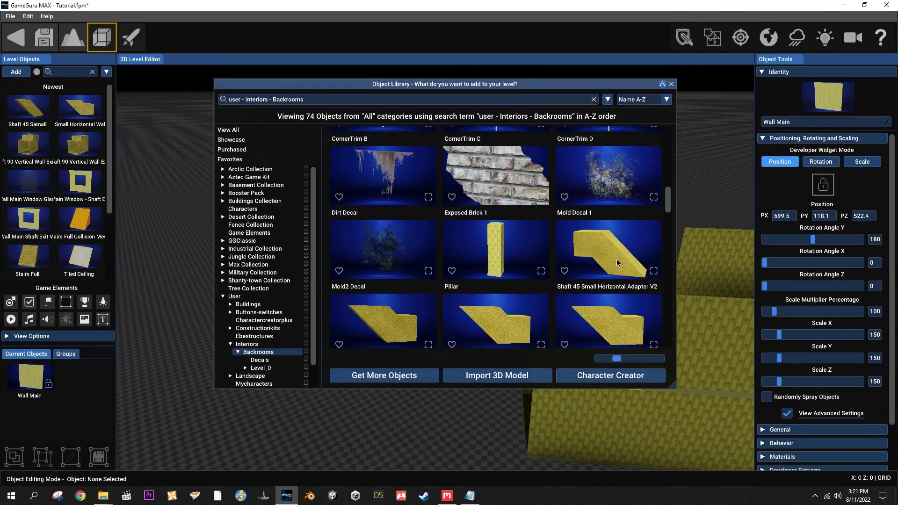
{"action": "left_click", "coordinate": [504, 249]}
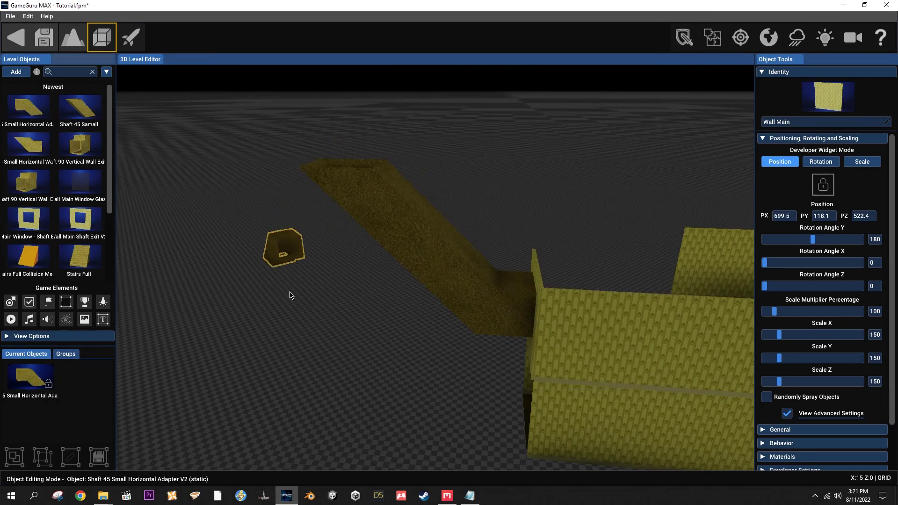
{"action": "left_click", "coordinate": [399, 381]}
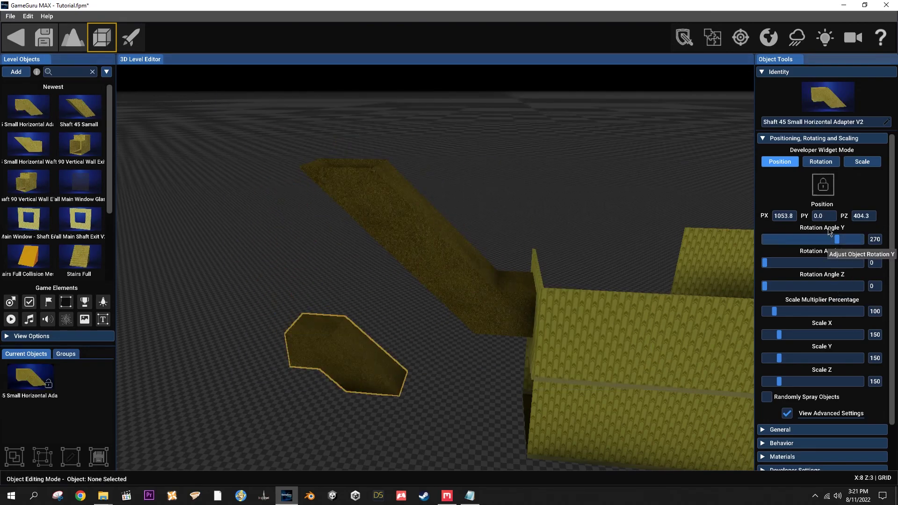
Copy the 354.3 height from the README grid guide, set the horizontal adapter's PY to it and align it with the sloped shaft at PZ 463.4.
{"action": "left_click", "coordinate": [469, 496]}
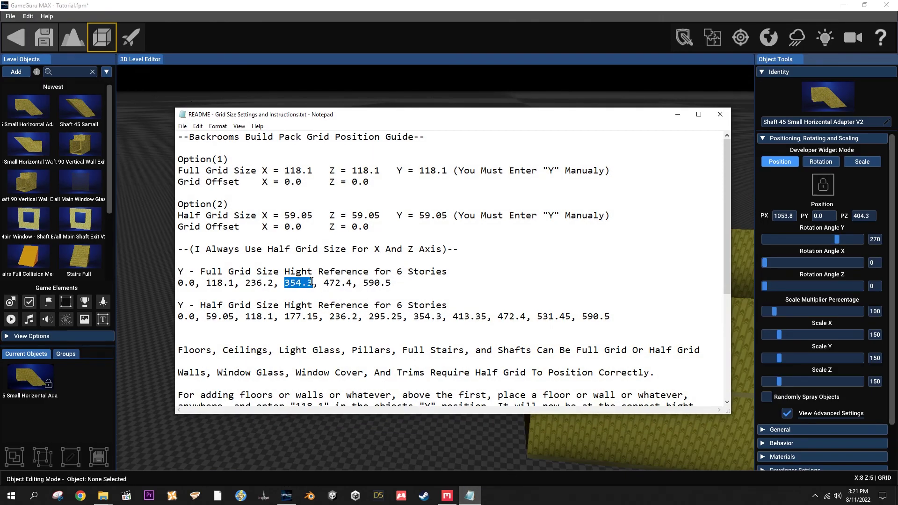
{"action": "left_click", "coordinate": [677, 114]}
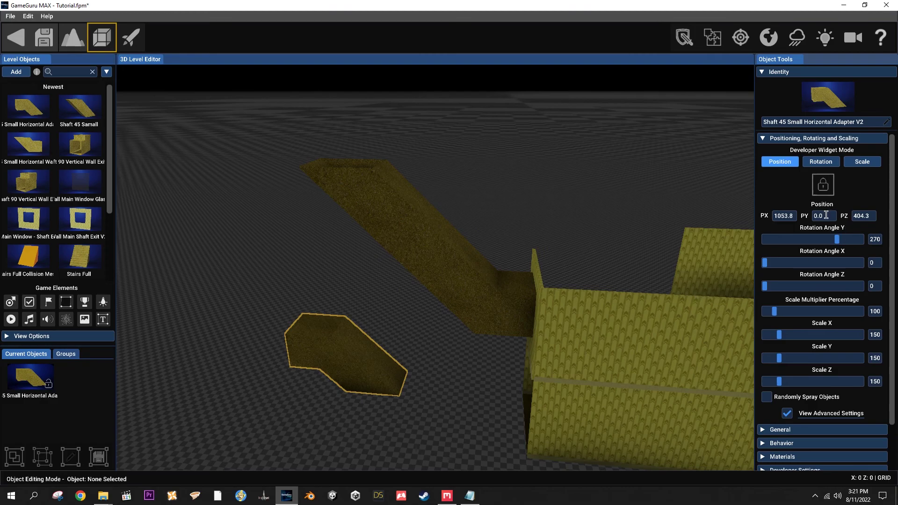
{"action": "type", "text": "354.3"}
{"action": "left_click", "coordinate": [365, 135]}
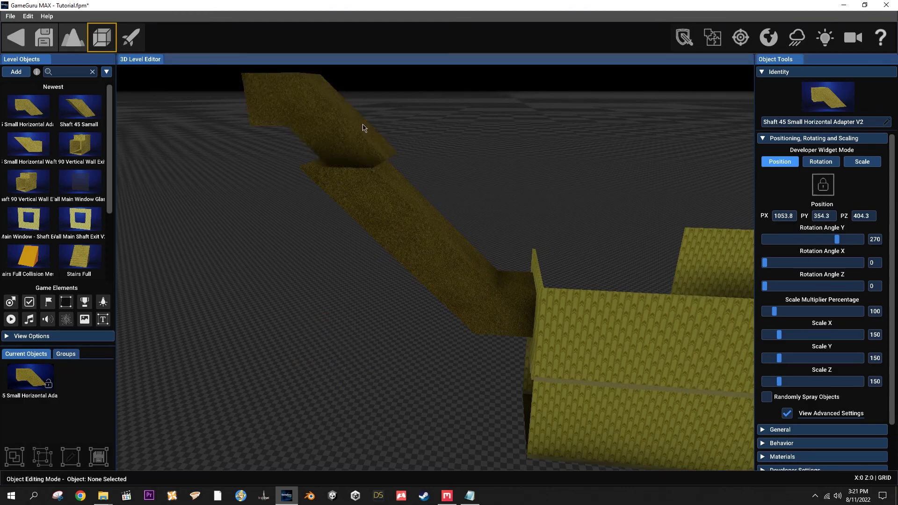
{"action": "left_click_drag", "start_coordinate": [349, 125], "coordinate": [332, 136]}
{"action": "left_click", "coordinate": [369, 310]}
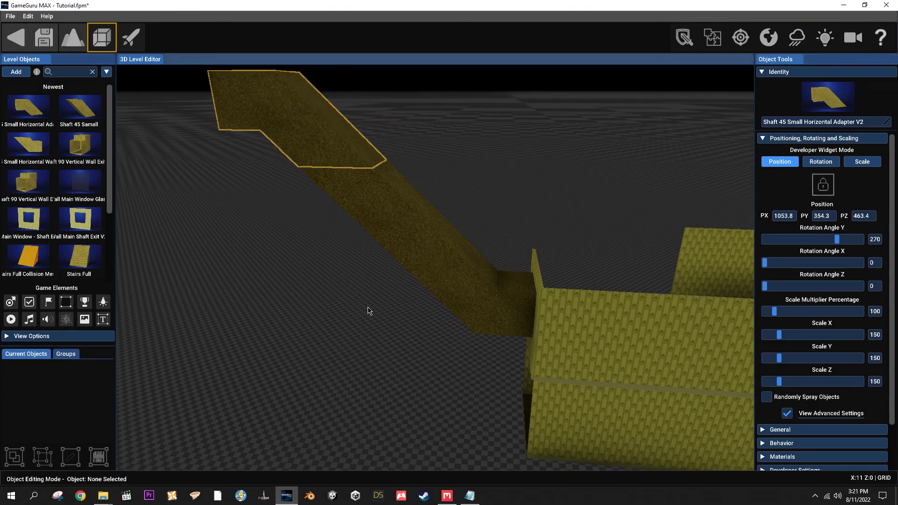
Add a Shaft Vertical Size Adapter from the Backrooms library and place it on the ground at PX 1231.0, PZ 463.4.
{"action": "key", "text": "a"}
{"action": "right_click_drag", "start_coordinate": [435, 312], "coordinate": [432, 328]}
{"action": "right_click_drag", "start_coordinate": [284, 197], "coordinate": [407, 240]}
{"action": "left_click", "coordinate": [16, 71]}
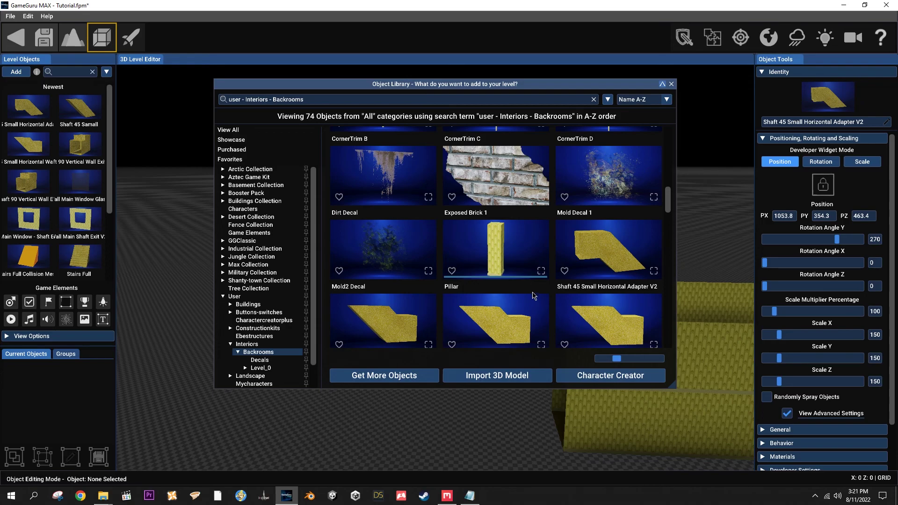
{"action": "scroll", "coordinate": [535, 295], "scroll_direction": "down", "scroll_amount": 3}
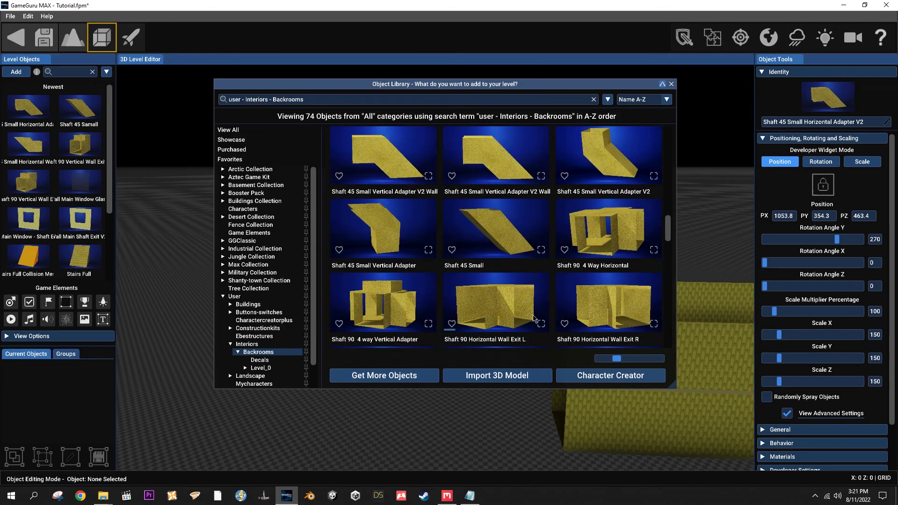
{"action": "scroll", "coordinate": [529, 319], "scroll_direction": "down", "scroll_amount": 3}
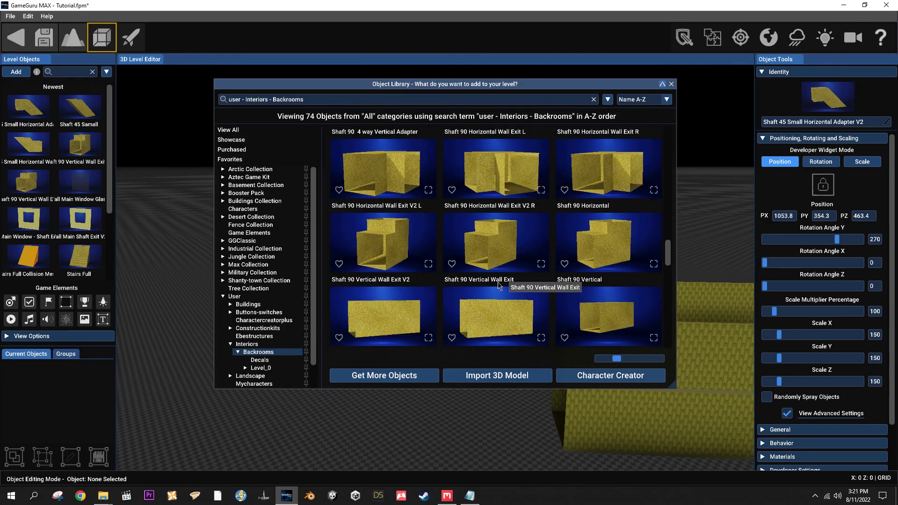
{"action": "scroll", "coordinate": [499, 286], "scroll_direction": "down", "scroll_amount": 2}
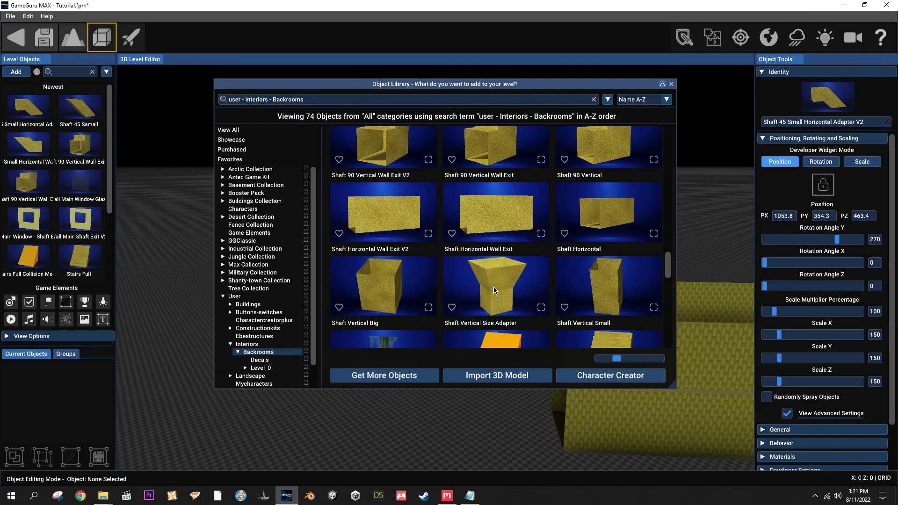
{"action": "left_click", "coordinate": [494, 290]}
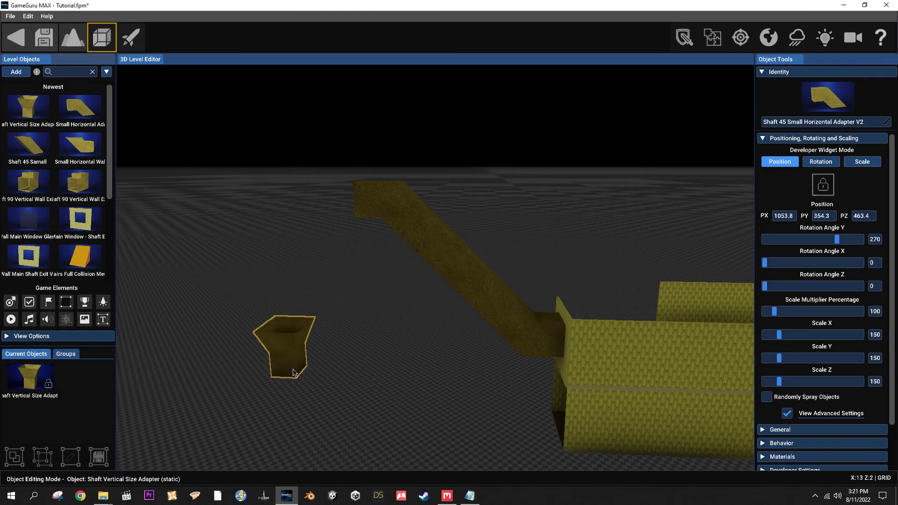
{"action": "left_click", "coordinate": [296, 367]}
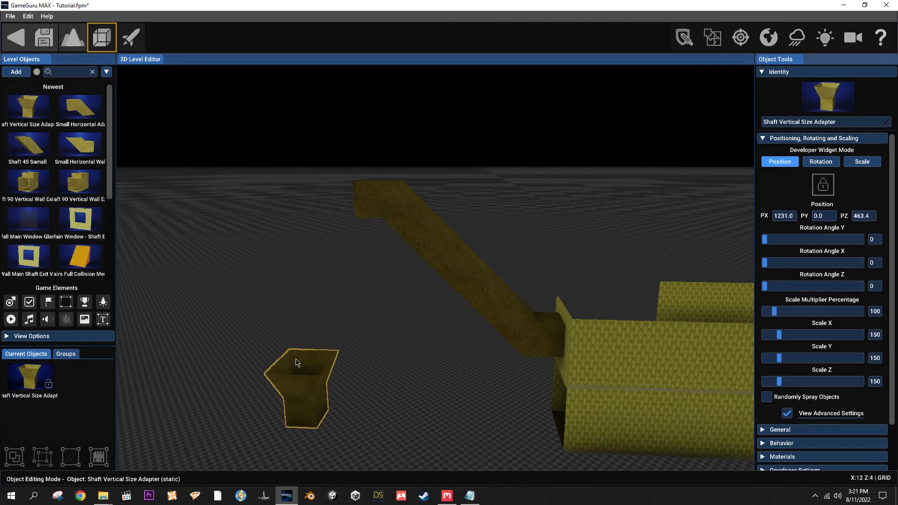
Place a Wall Main Window - Shaft Exit V1 rotated to 90 degrees at PX 1112.9, PZ 463.4 and set its PY to 354.3.
{"action": "left_click", "coordinate": [78, 218]}
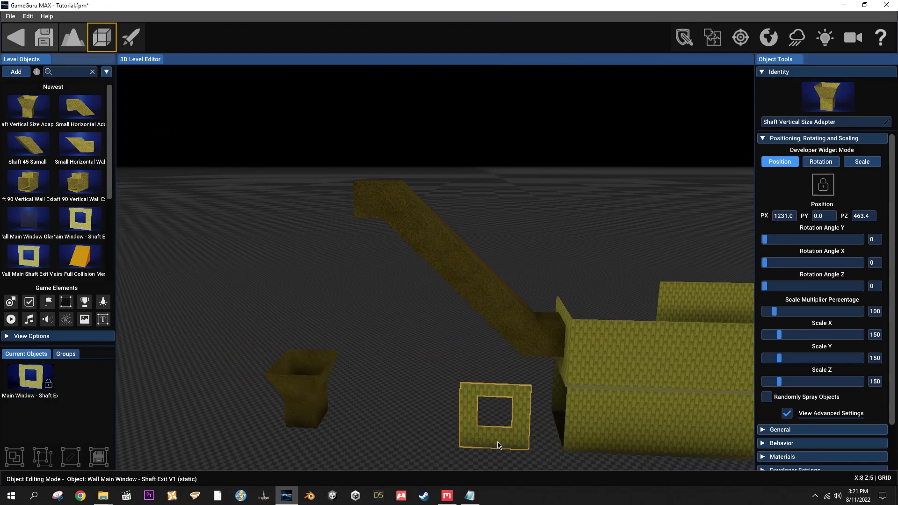
{"action": "key", "text": "r"}
{"action": "key", "text": "r"}
{"action": "left_click", "coordinate": [377, 423]}
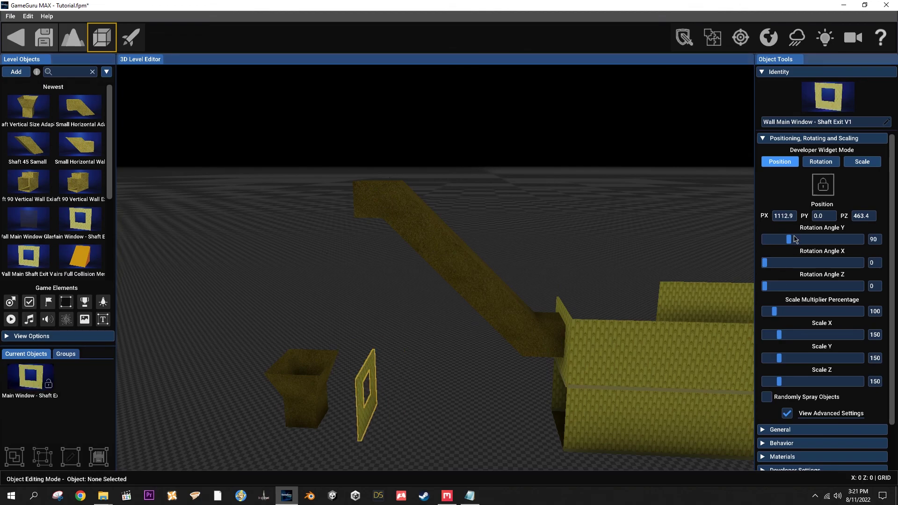
{"action": "type", "text": "354.3"}
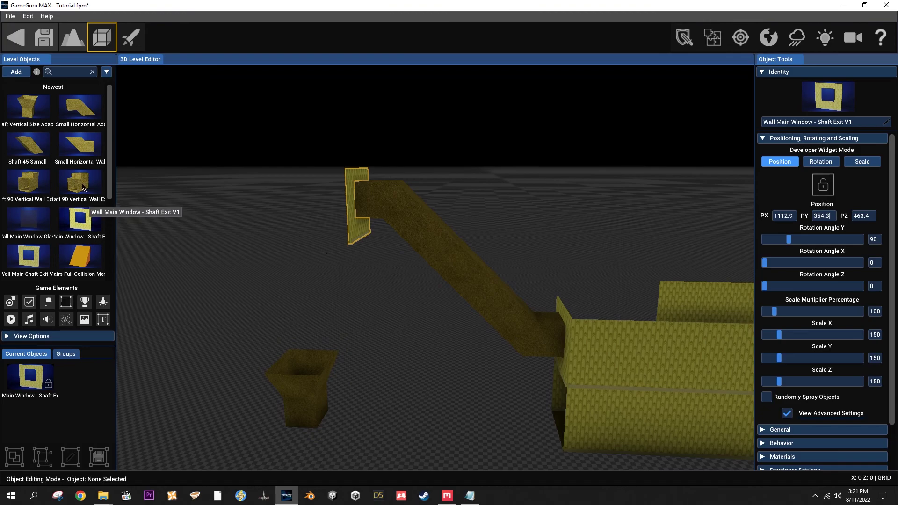
Try a CarpetFloor Main tile in front of the upper shaft exit wall at PX 1171.9, PY 354.3, PZ 463.4.
{"action": "scroll", "coordinate": [79, 187], "scroll_direction": "down", "scroll_amount": 3}
{"action": "left_click_drag", "start_coordinate": [89, 206], "coordinate": [359, 411]}
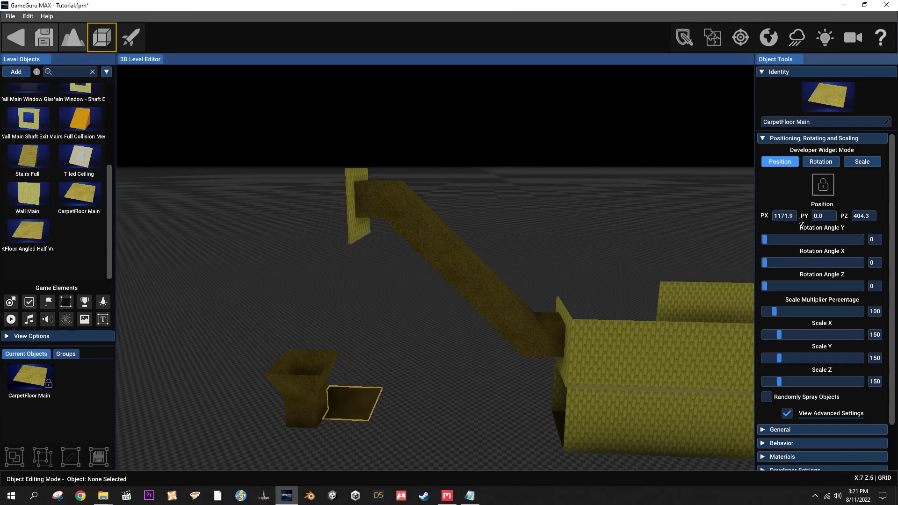
{"action": "left_click", "coordinate": [825, 219]}
{"action": "type", "text": "354.3"}
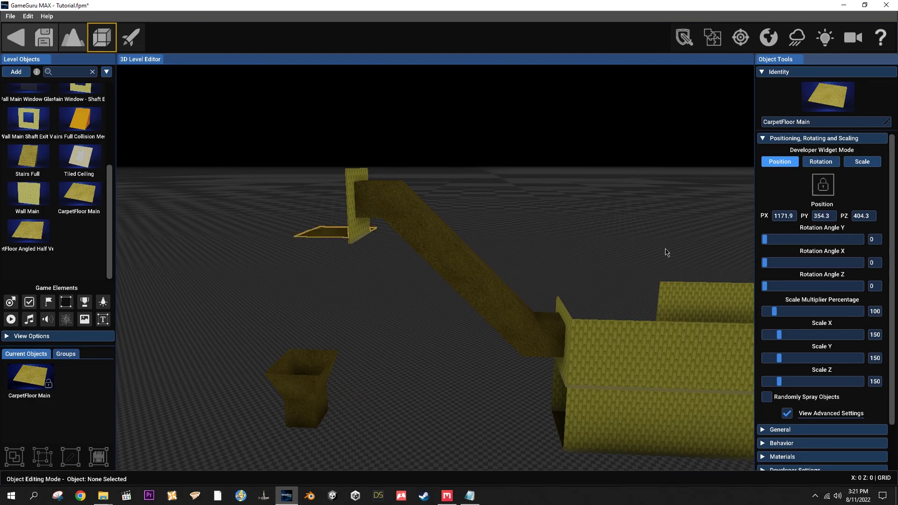
{"action": "left_click_drag", "start_coordinate": [327, 236], "coordinate": [298, 255]}
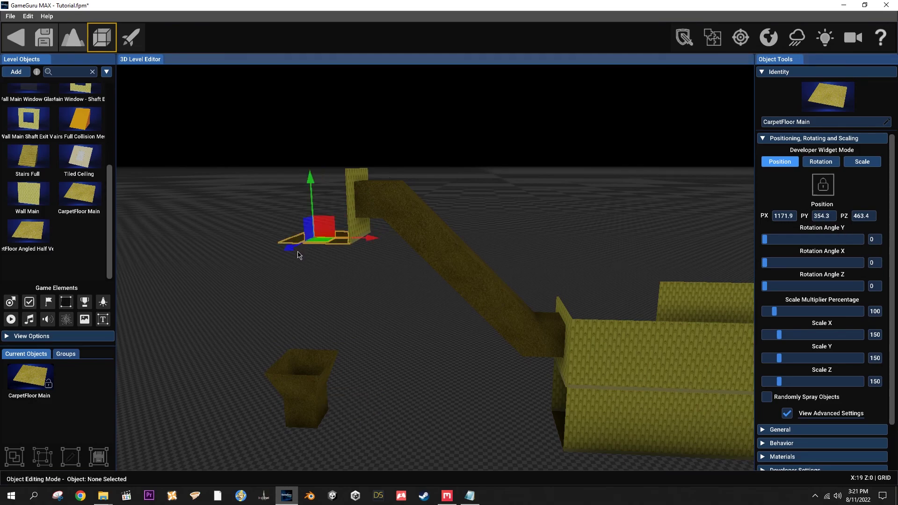
{"action": "left_click", "coordinate": [333, 250]}
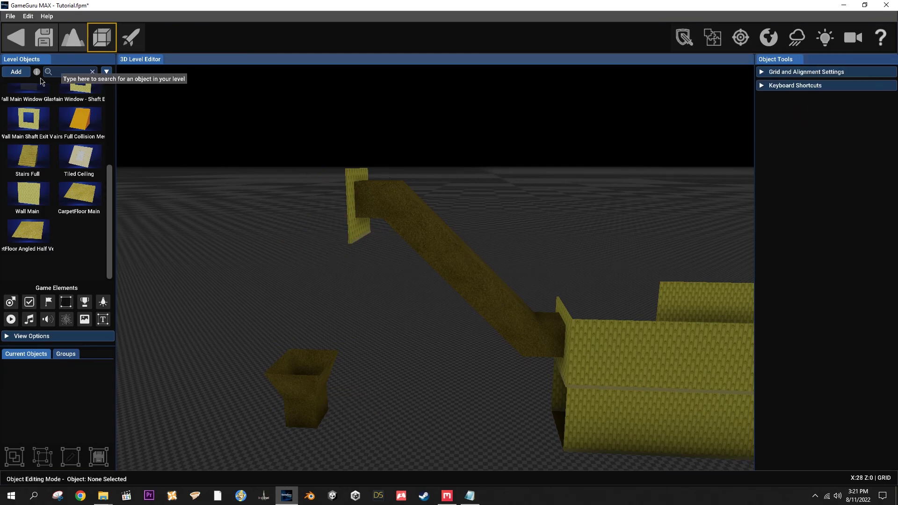
Add a CarpetFloor Main Hole from the library and position it before the upper shaft exit at PX 1171.9, PY 354.3, PZ 463.4.
{"action": "left_click", "coordinate": [16, 71]}
{"action": "scroll", "coordinate": [546, 207], "scroll_direction": "up", "scroll_amount": 10}
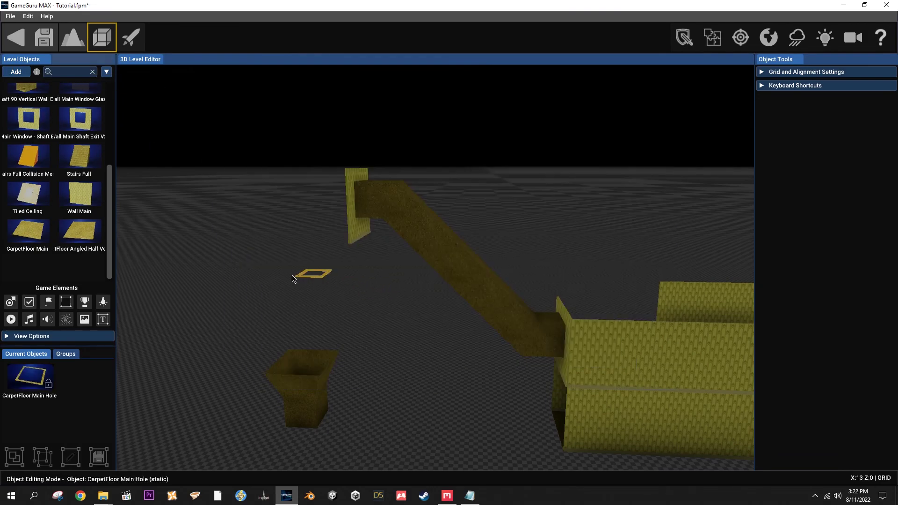
{"action": "left_click", "coordinate": [347, 402]}
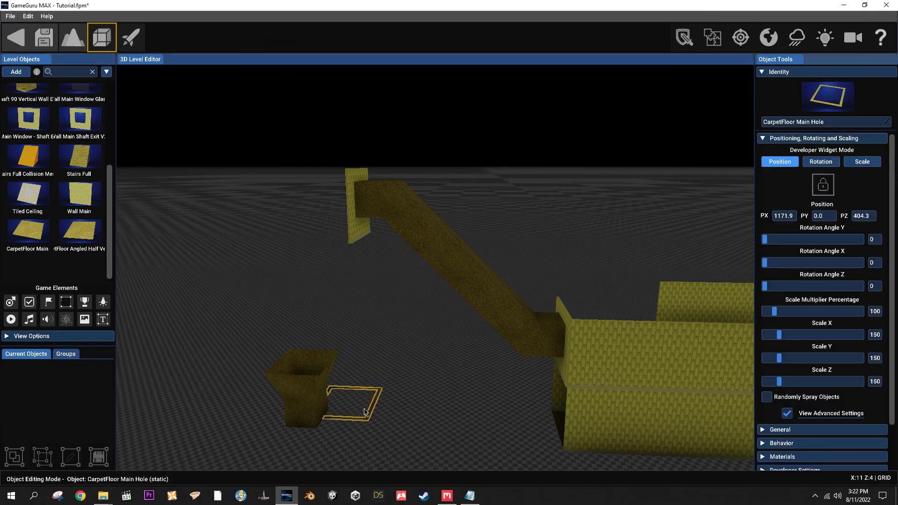
{"action": "left_click", "coordinate": [819, 216]}
{"action": "type", "text": "354.3"}
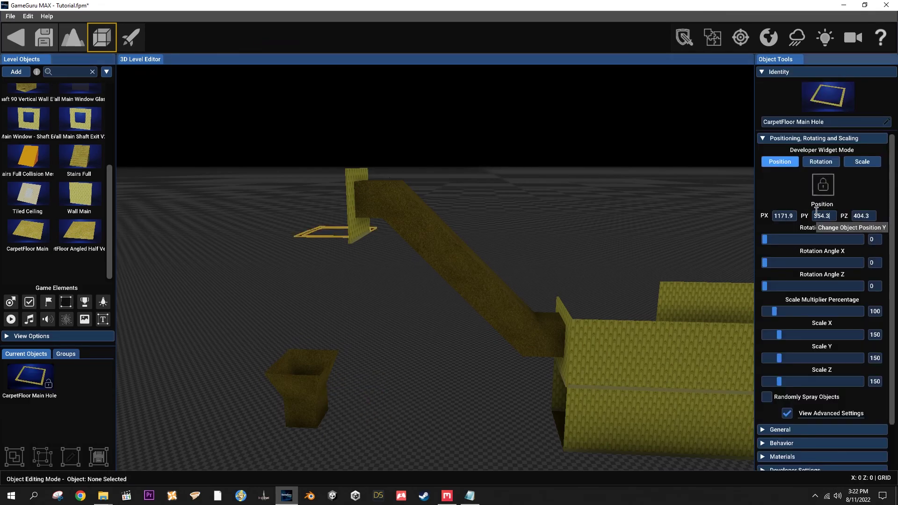
{"action": "left_click", "coordinate": [303, 236]}
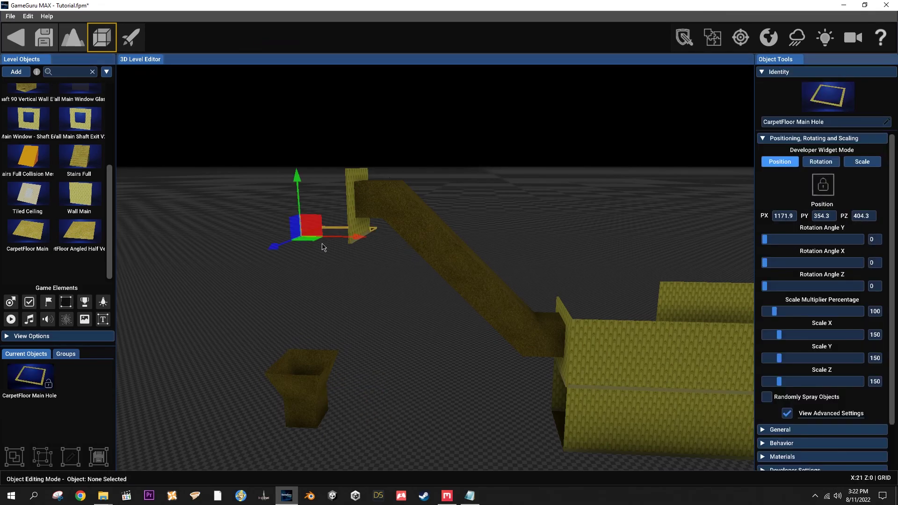
{"action": "left_click_drag", "start_coordinate": [278, 248], "coordinate": [265, 256]}
Raise the Shaft Vertical Size Adapter to PY 236.2 and move it to PX 1171.9, directly beneath the floor hole.
{"action": "mouse_move", "coordinate": [397, 347]}
{"action": "right_mouse_down"}
{"action": "mouse_move", "coordinate": [308, 262]}
{"action": "mouse_move", "coordinate": [339, 318]}
{"action": "mouse_move", "coordinate": [369, 344]}
{"action": "mouse_move", "coordinate": [355, 355]}
{"action": "mouse_move", "coordinate": [397, 347]}
{"action": "right_mouse_up"}
{"action": "key", "text": "w"}
{"action": "key", "text": "s"}
{"action": "key", "text": "d"}
{"action": "right_click_drag", "start_coordinate": [476, 359], "coordinate": [421, 398]}
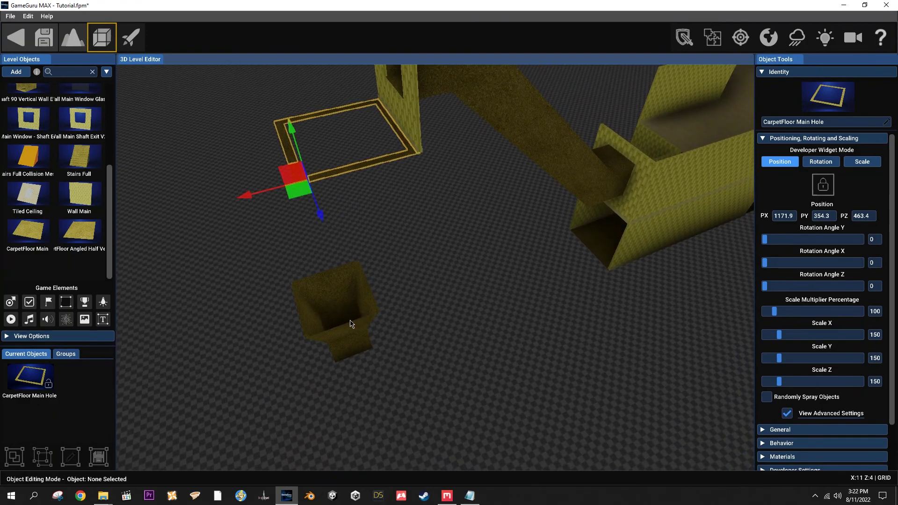
{"action": "left_click", "coordinate": [351, 325]}
{"action": "left_click", "coordinate": [824, 216]}
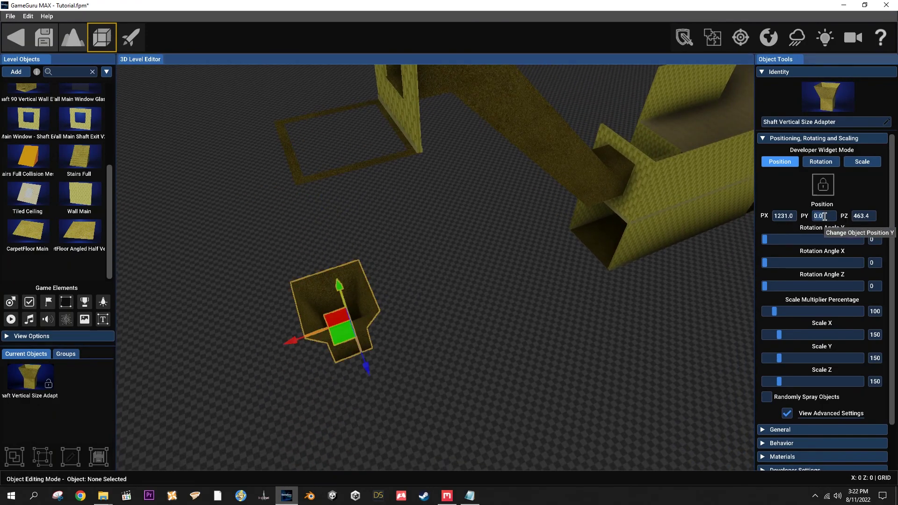
{"action": "type", "text": "236.2"}
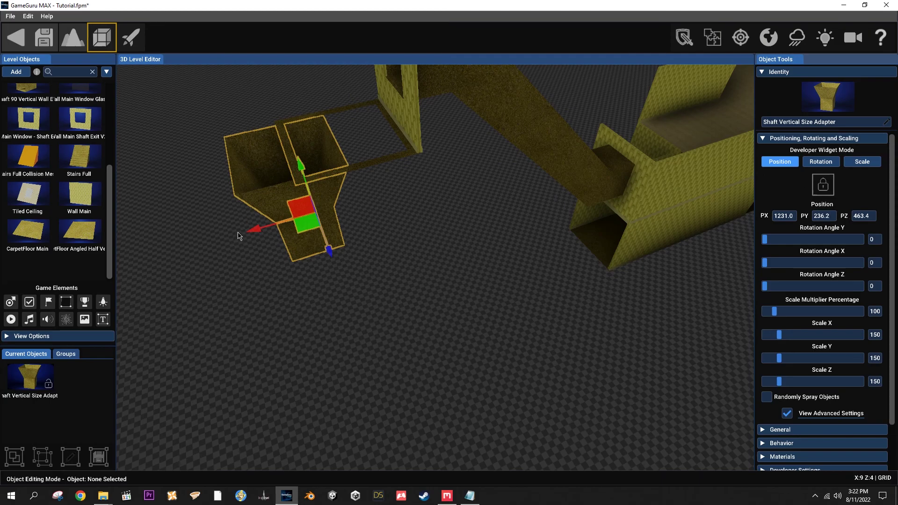
{"action": "left_click_drag", "start_coordinate": [252, 233], "coordinate": [311, 224]}
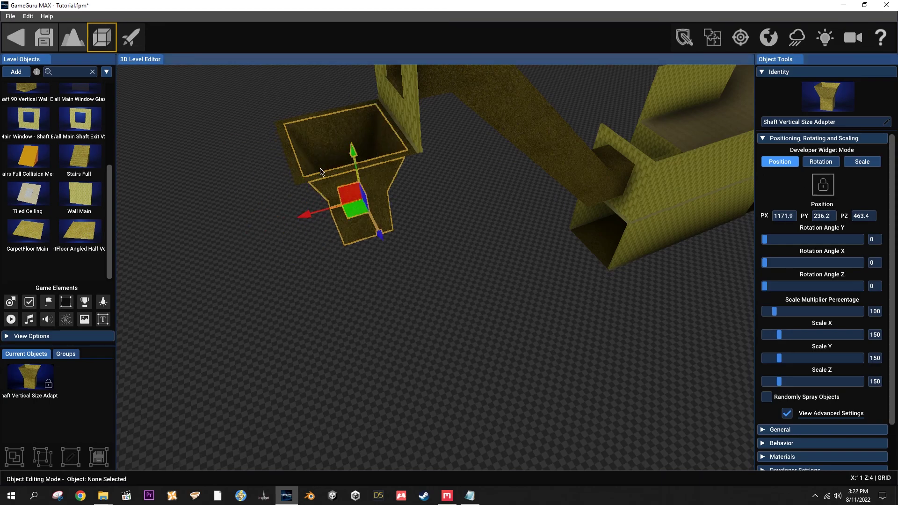
Add a CarpetFloor Main Hole Cover from the library at PX 1171.9, PZ 463.4 and set its PY to 354.3.
{"action": "left_click", "coordinate": [16, 72]}
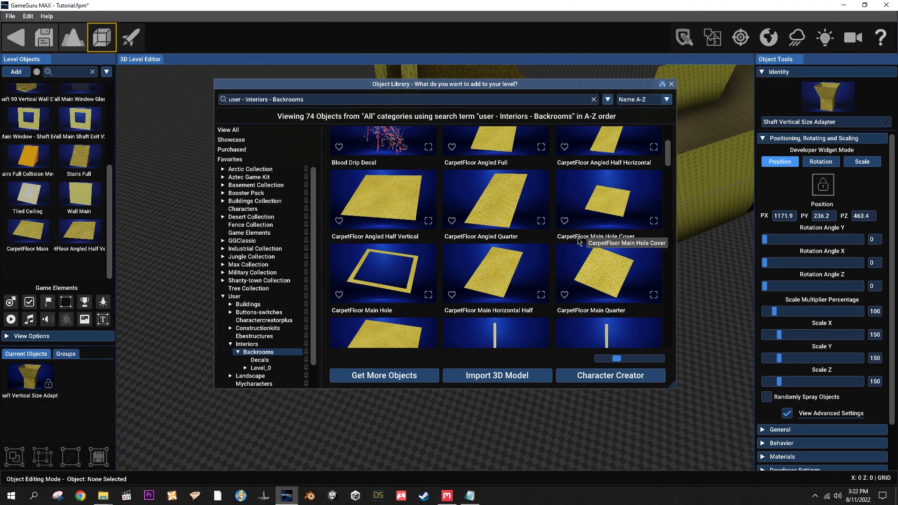
{"action": "left_click", "coordinate": [615, 218]}
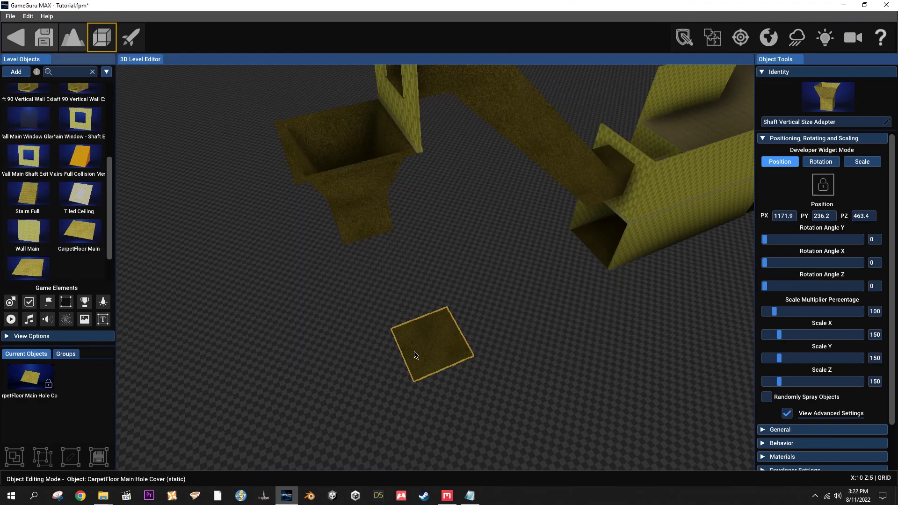
{"action": "left_click", "coordinate": [385, 330]}
{"action": "left_click", "coordinate": [822, 215]}
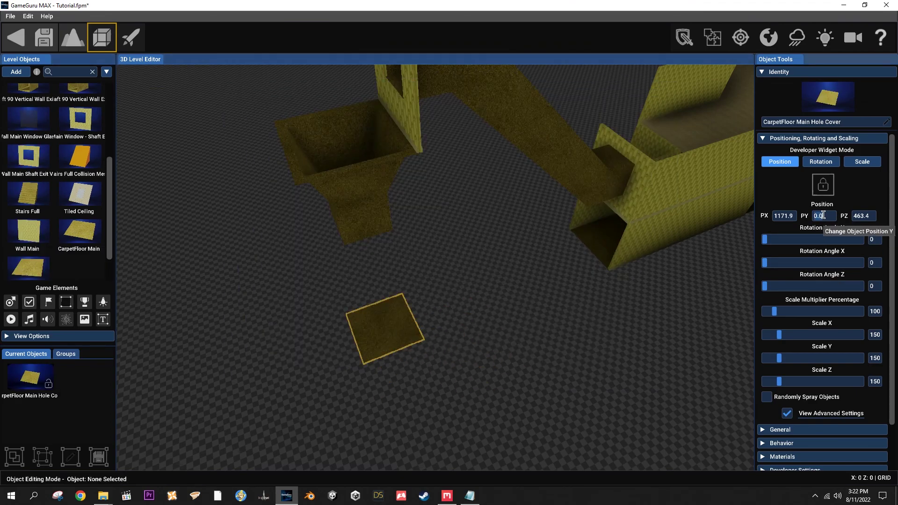
{"action": "type", "text": "354.3"}
{"action": "key", "text": "Return"}
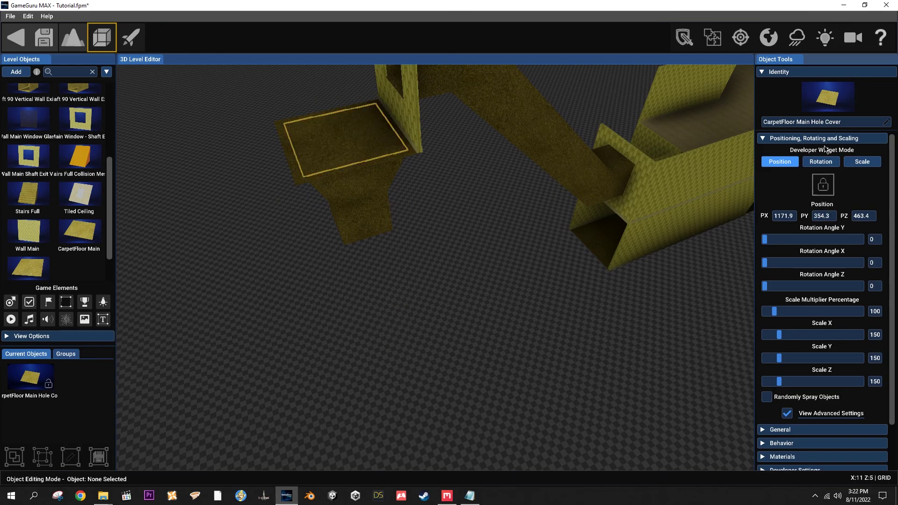
Set the floor hole cover's static mode to Physics off and its IsImmobile option to Yes.
{"action": "left_click", "coordinate": [799, 429]}
{"action": "left_click", "coordinate": [838, 166]}
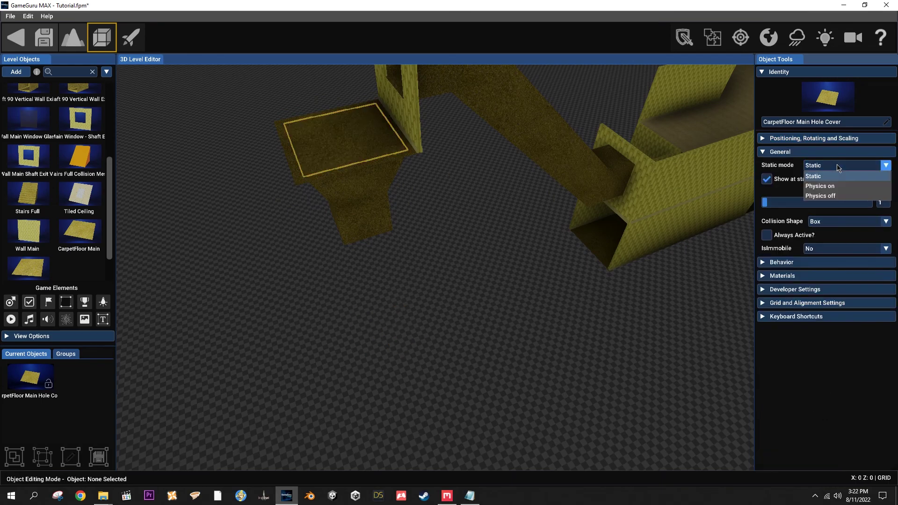
{"action": "left_click", "coordinate": [842, 196]}
{"action": "left_click", "coordinate": [833, 262]}
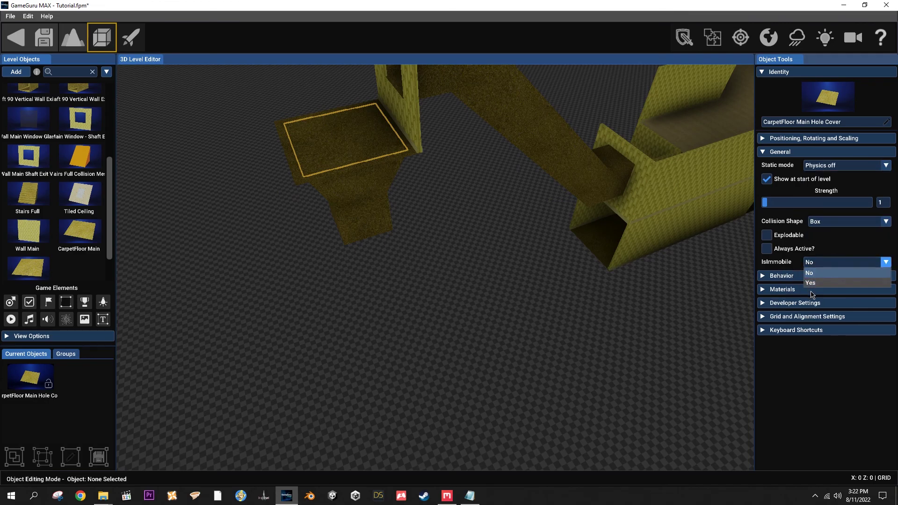
{"action": "left_click", "coordinate": [818, 282]}
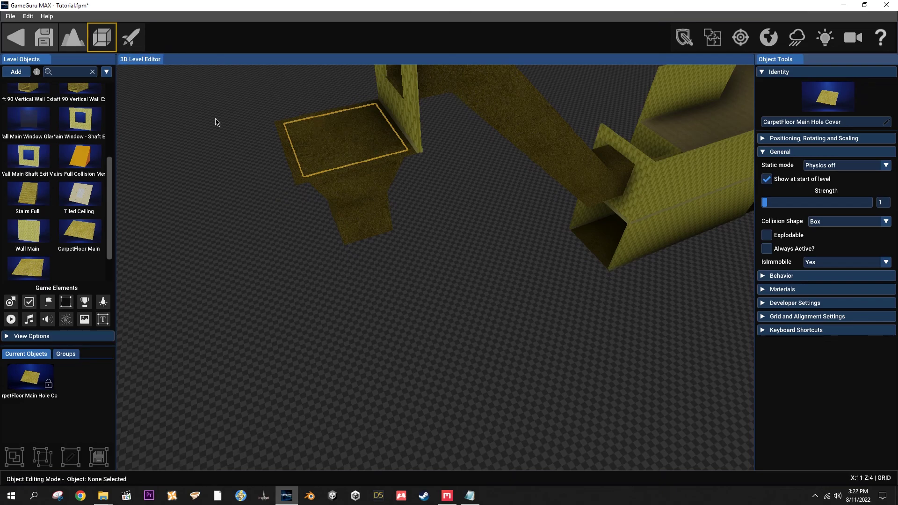
Add a Shaft 45 Small Vertical Adapter V2 from the library at PX 1171.9, PZ 463.4, with Y rotation 90.
{"action": "left_click", "coordinate": [16, 72]}
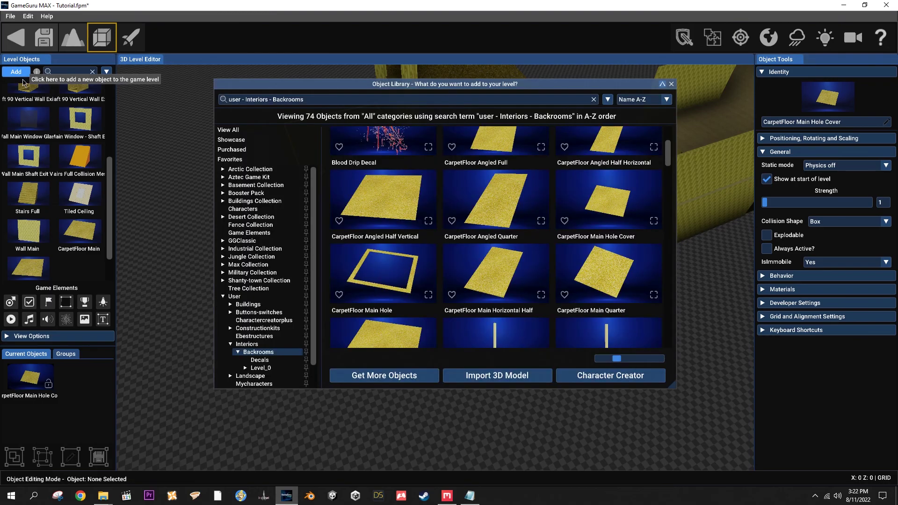
{"action": "scroll", "coordinate": [489, 250], "scroll_direction": "down", "scroll_amount": 3}
{"action": "scroll", "coordinate": [488, 252], "scroll_direction": "up", "scroll_amount": 4}
{"action": "scroll", "coordinate": [486, 247], "scroll_direction": "down", "scroll_amount": 12}
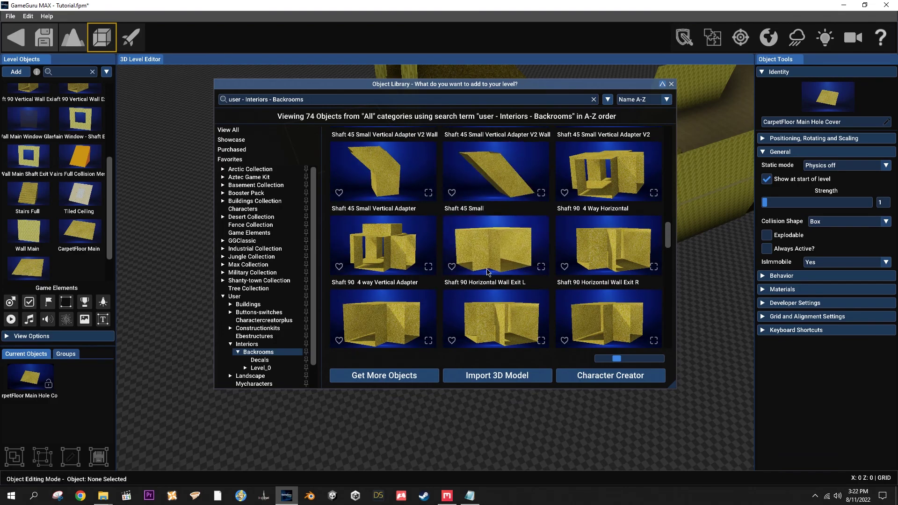
{"action": "scroll", "coordinate": [518, 260], "scroll_direction": "up", "scroll_amount": 3}
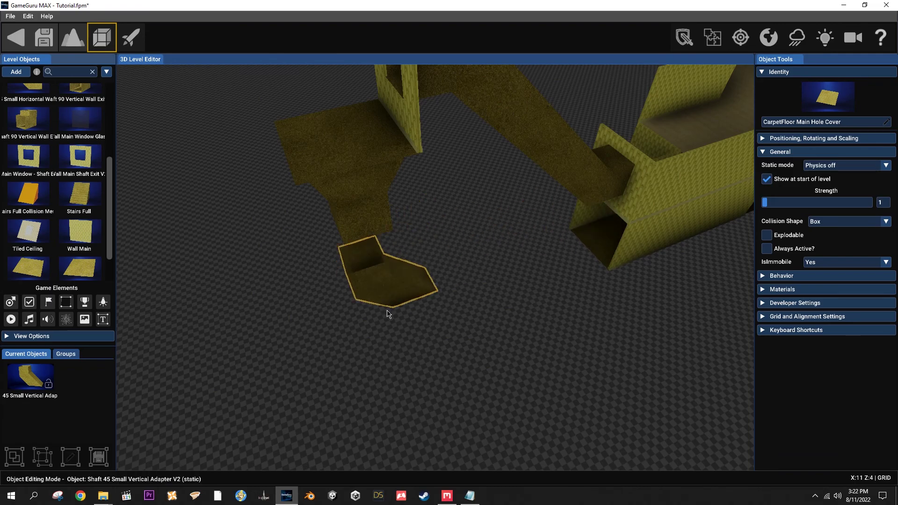
{"action": "left_click", "coordinate": [402, 314]}
Raise the Shaft 45 Small Vertical Adapter V2 to PY 118.1, directly beneath the Shaft Vertical Size Adapter.
{"action": "left_click", "coordinate": [810, 138]}
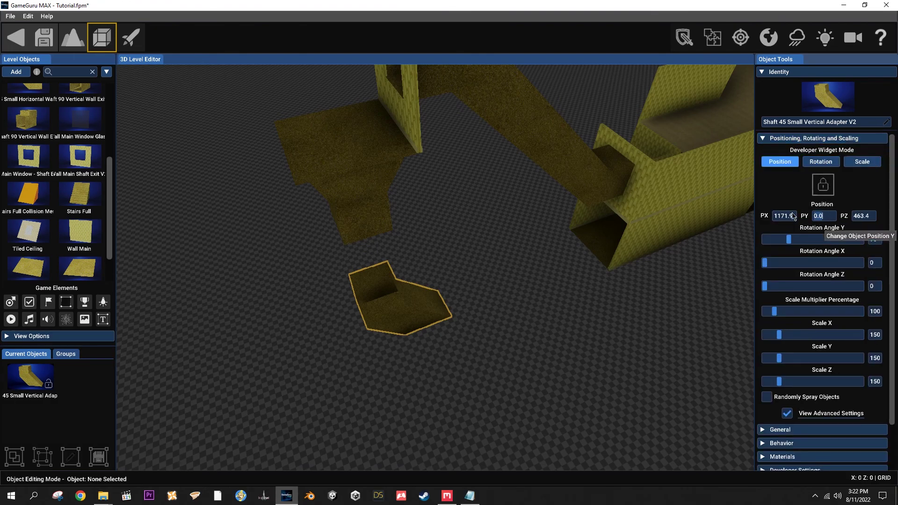
{"action": "type", "text": "236.2"}
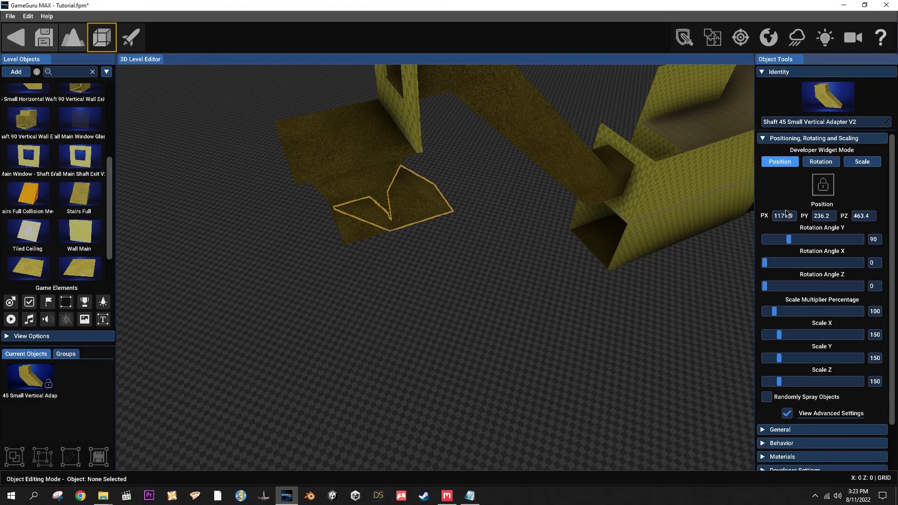
{"action": "key", "text": "BackSpace"}
{"action": "key", "text": "BackSpace"}
{"action": "type", "text": "118.1"}
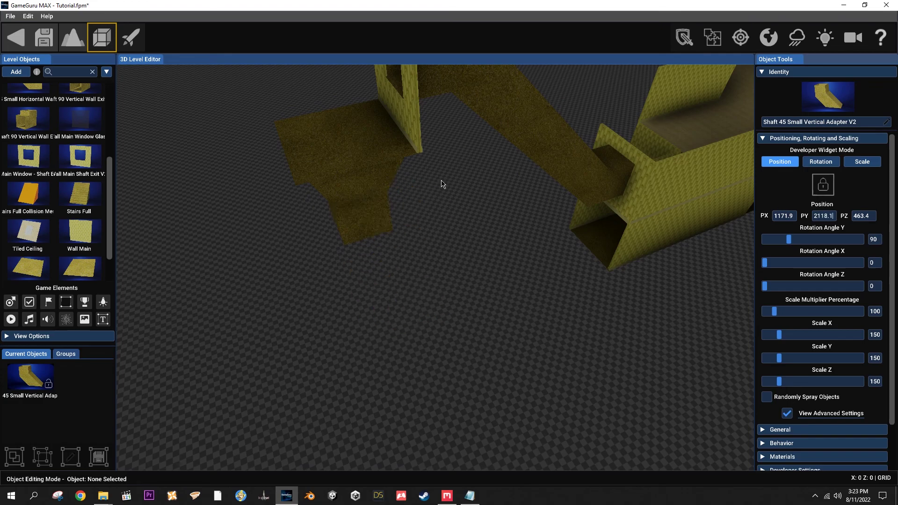
{"action": "scroll", "coordinate": [442, 184], "scroll_direction": "down", "scroll_amount": 3}
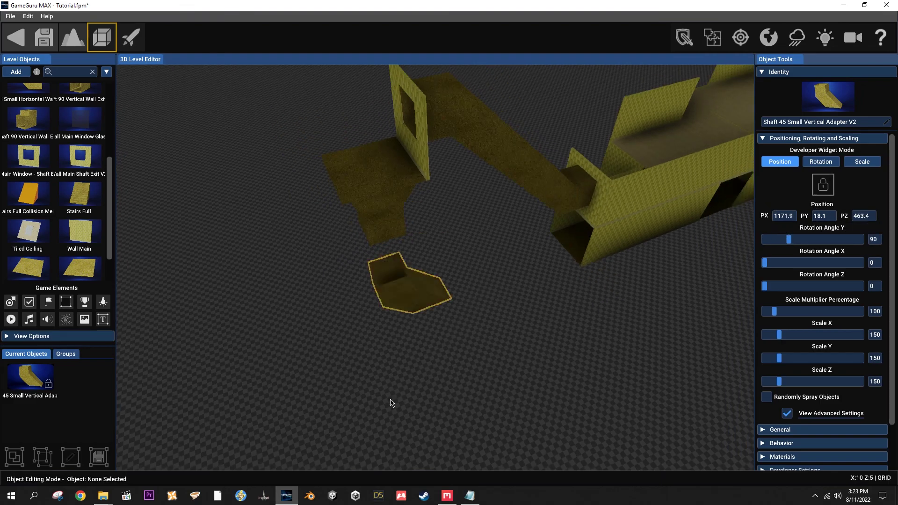
{"action": "key", "text": "a"}
{"action": "right_click_drag", "start_coordinate": [395, 376], "coordinate": [498, 335]}
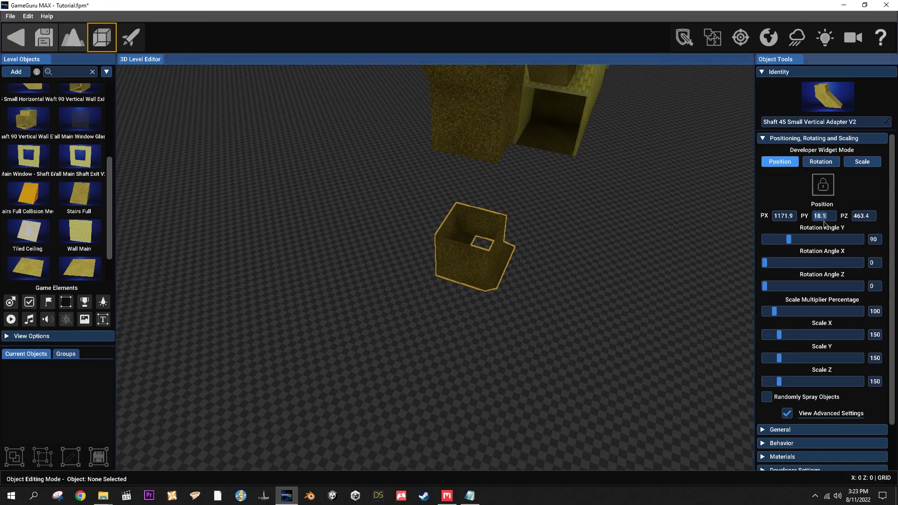
{"action": "type", "text": "1"}
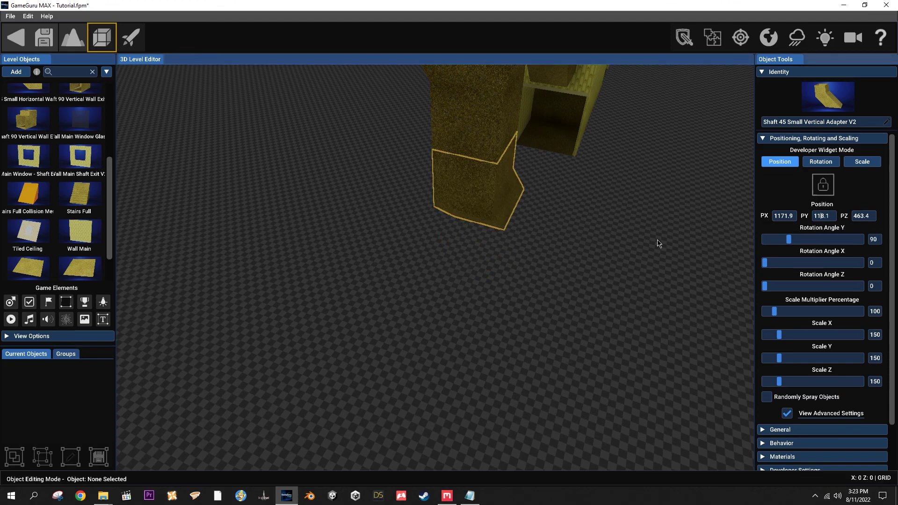
{"action": "left_click", "coordinate": [541, 189]}
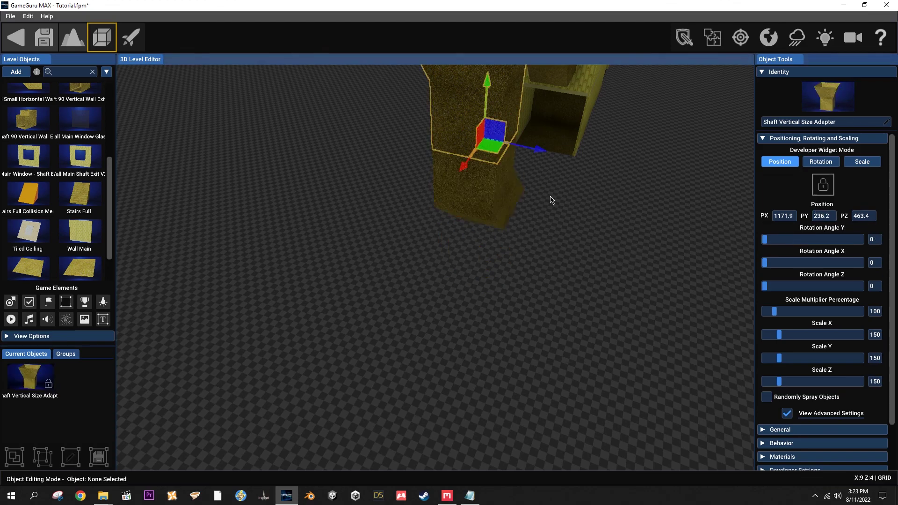
Add a Shaft 45 Small Horizontal Adapter at the sloped shaft's lower end, PX 1053.8, PY 0.0, PZ 463.4, with Y rotation 270.
{"action": "left_click", "coordinate": [575, 123]}
{"action": "right_click_drag", "start_coordinate": [575, 123], "coordinate": [656, 245]}
{"action": "key", "text": "w"}
{"action": "key", "text": "s"}
{"action": "key", "text": "d"}
{"action": "left_click", "coordinate": [17, 72]}
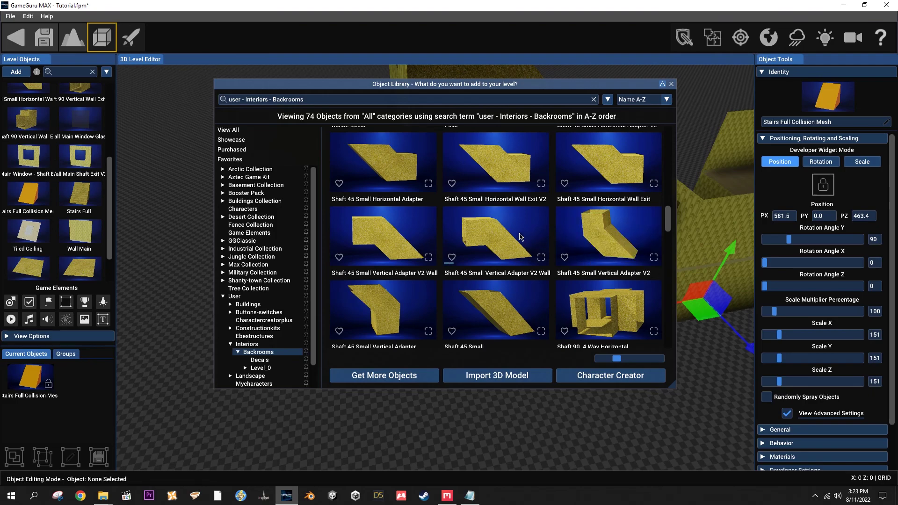
{"action": "left_click", "coordinate": [395, 172]}
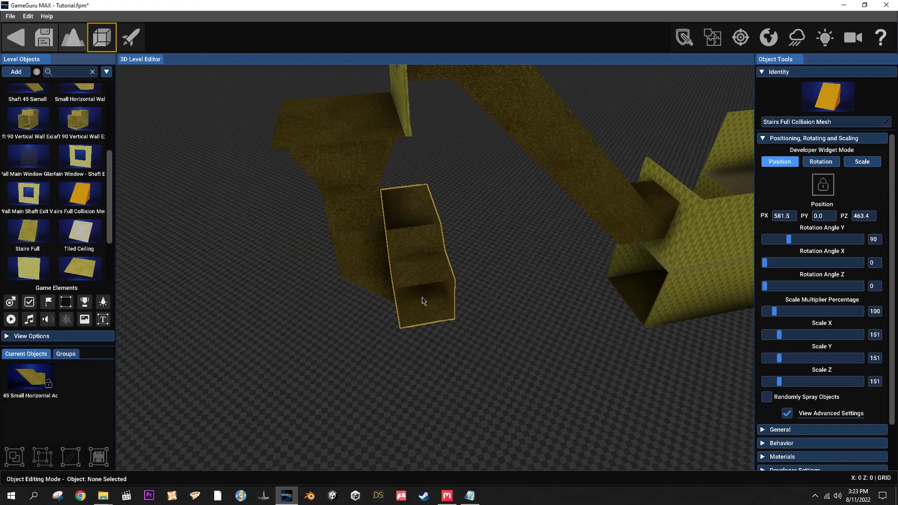
{"action": "key", "text": "r"}
{"action": "key", "text": "r"}
{"action": "key", "text": "r"}
{"action": "key", "text": "r"}
{"action": "key", "text": "r"}
{"action": "key", "text": "r"}
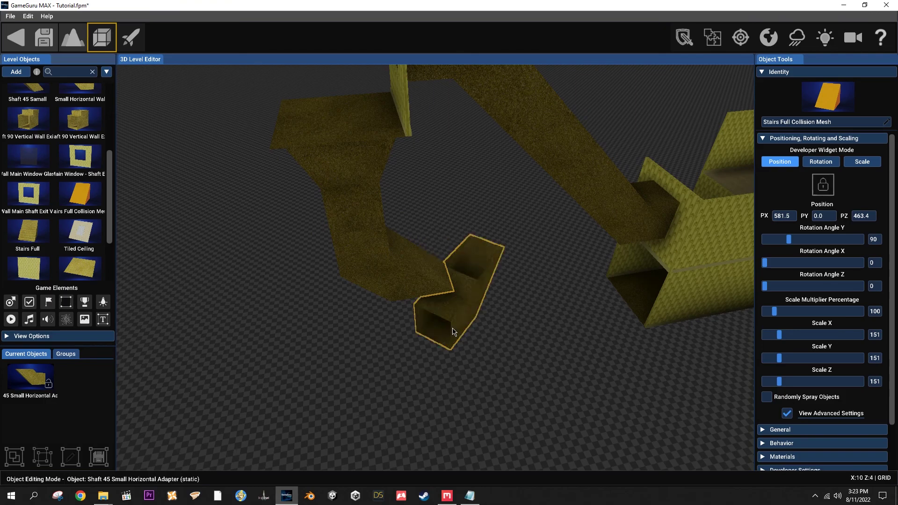
{"action": "left_click", "coordinate": [451, 328]}
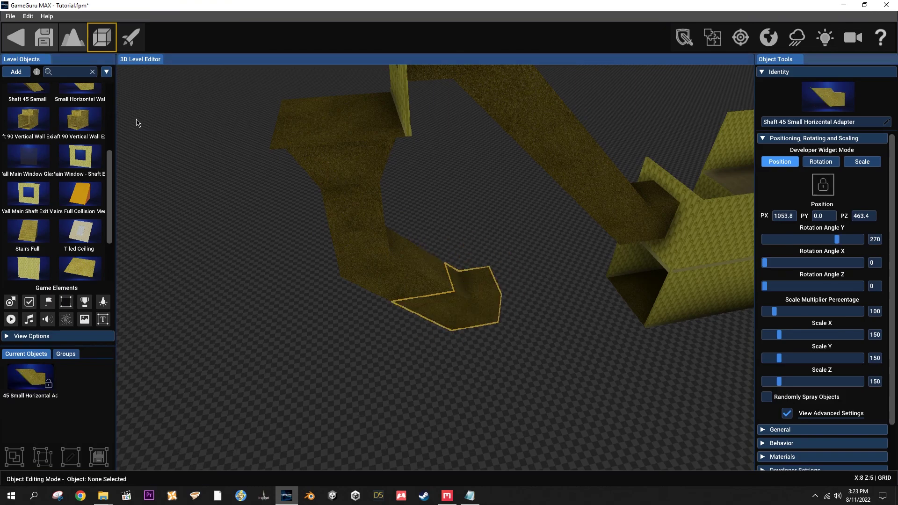
Add a Shaft Horizontal from the library at PX 935.8, PY 0.0, PZ 463.4, with Y rotation 90, continuing the lower shaft.
{"action": "left_click", "coordinate": [20, 74]}
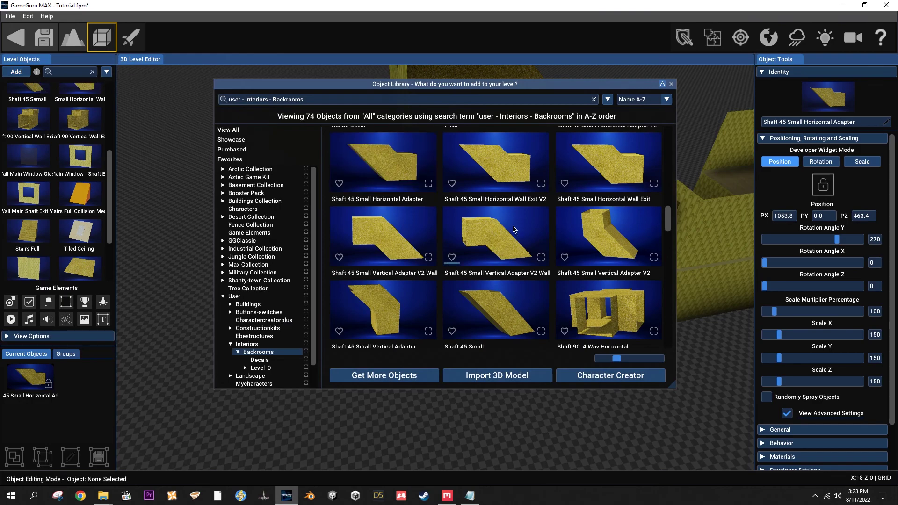
{"action": "scroll", "coordinate": [497, 310], "scroll_direction": "up", "scroll_amount": 2}
{"action": "scroll", "coordinate": [509, 273], "scroll_direction": "down", "scroll_amount": 4}
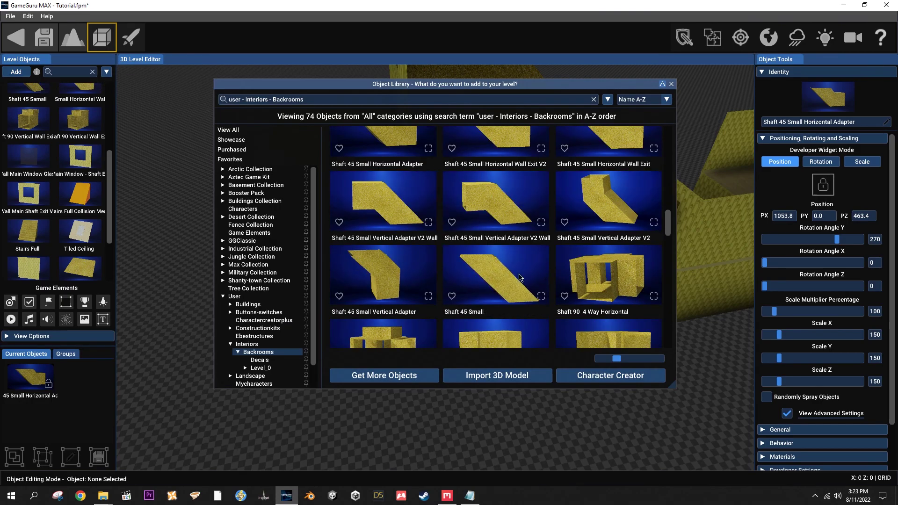
{"action": "scroll", "coordinate": [489, 265], "scroll_direction": "down", "scroll_amount": 3}
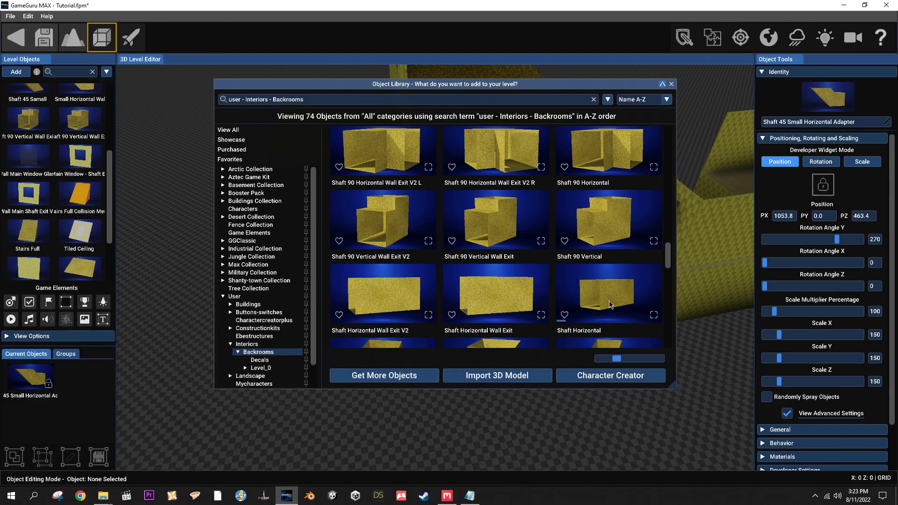
{"action": "left_click", "coordinate": [575, 316]}
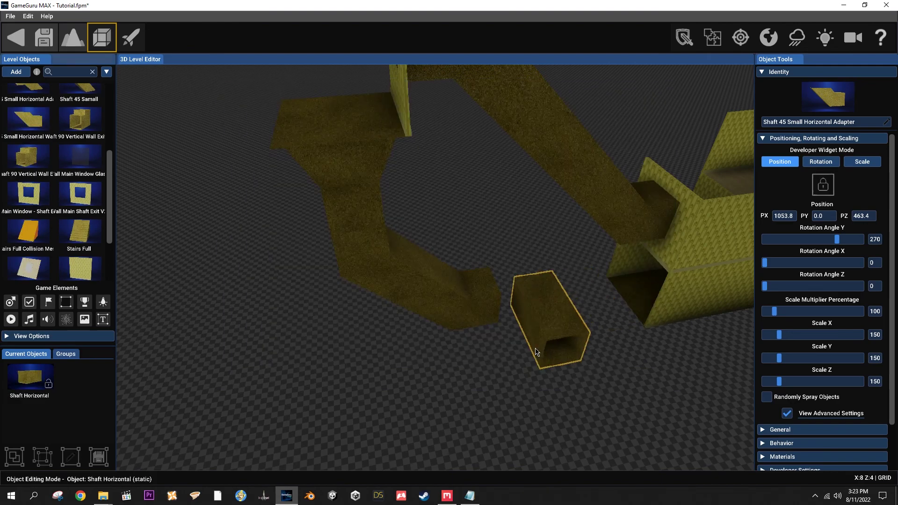
{"action": "key", "text": "r"}
{"action": "key", "text": "r"}
{"action": "left_click", "coordinate": [532, 326]}
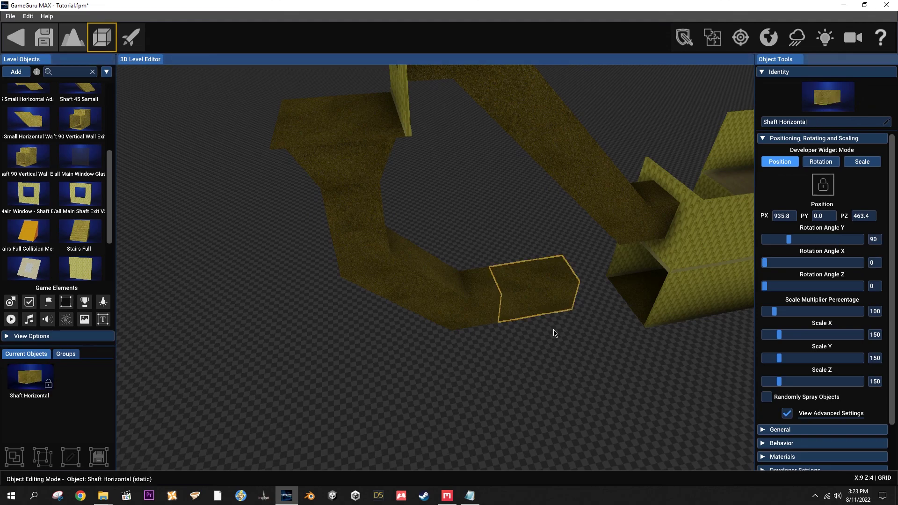
Add a Shaft 90 Horizontal corner from the library at PX 817.6, PY 0.0, PZ 463.4, with Y rotation 270.
{"action": "left_click", "coordinate": [16, 72]}
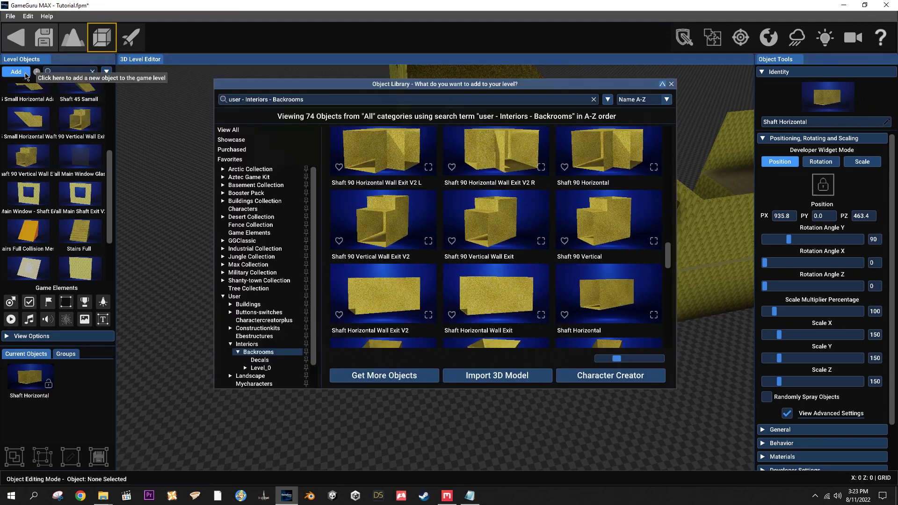
{"action": "left_click", "coordinate": [593, 164]}
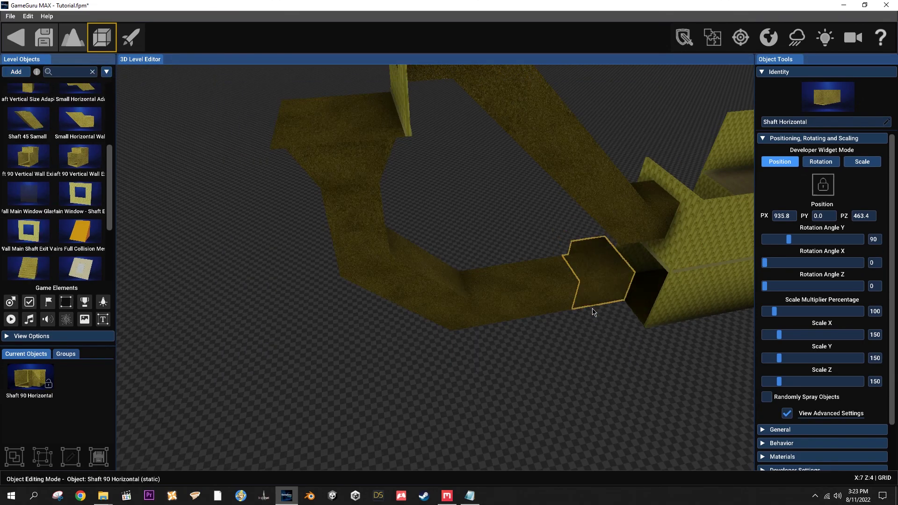
{"action": "key", "text": "r"}
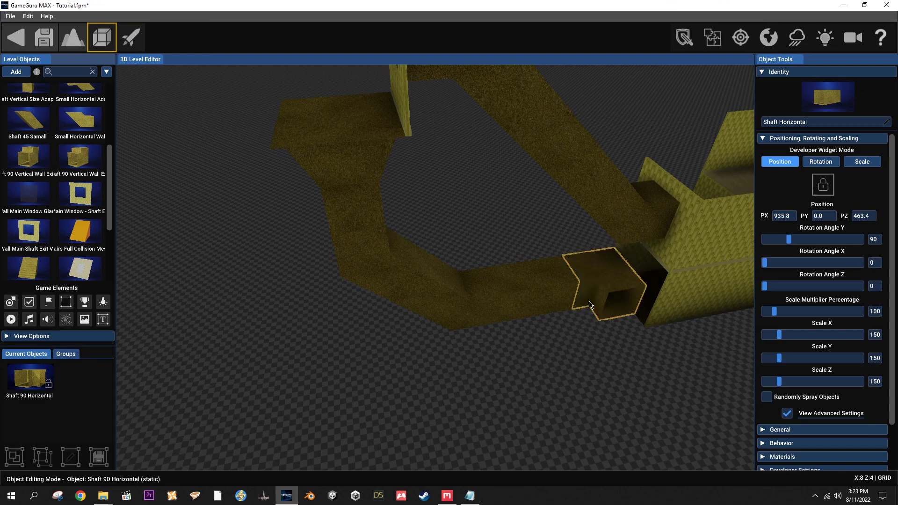
{"action": "left_click", "coordinate": [599, 302]}
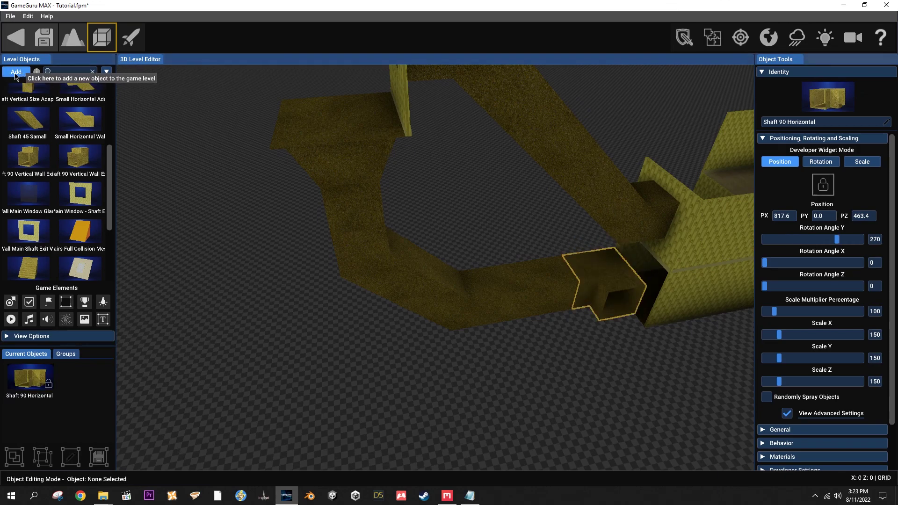
Place a second Shaft 90 Horizontal corner at PX 817.6, PY 0.0, PZ 581.5, with Y rotation 90.
{"action": "left_click_drag", "start_coordinate": [16, 374], "coordinate": [626, 369]}
{"action": "key", "text": "r"}
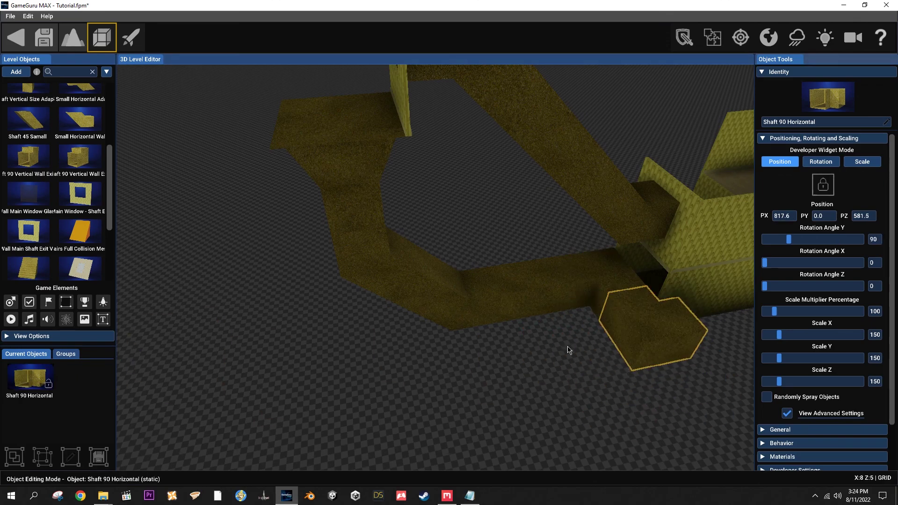
Replace the lower Wall Main nearest the shaft corner with a Wall Main Shaft Exit V2 at PX 699.5, PZ 522.4, Y rotation 180.
{"action": "key", "text": "d"}
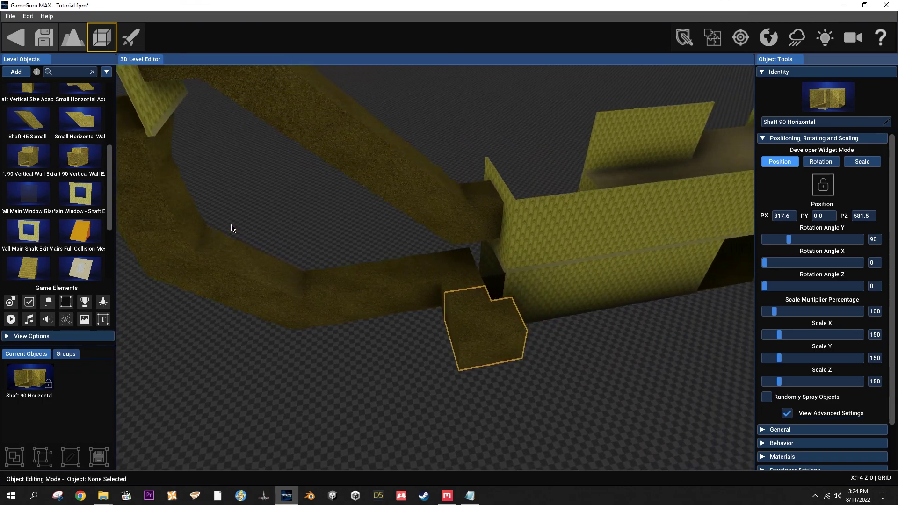
{"action": "key", "text": "d"}
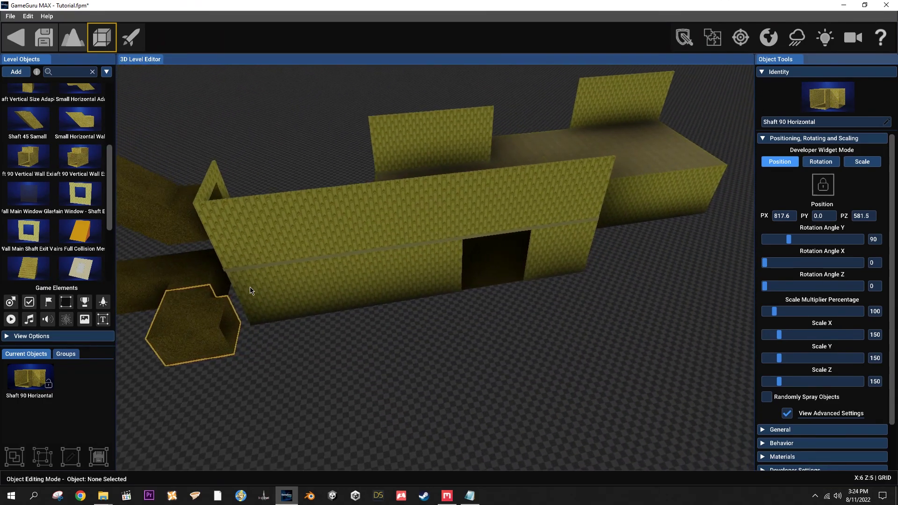
{"action": "left_click", "coordinate": [276, 306]}
{"action": "left_click", "coordinate": [285, 301]}
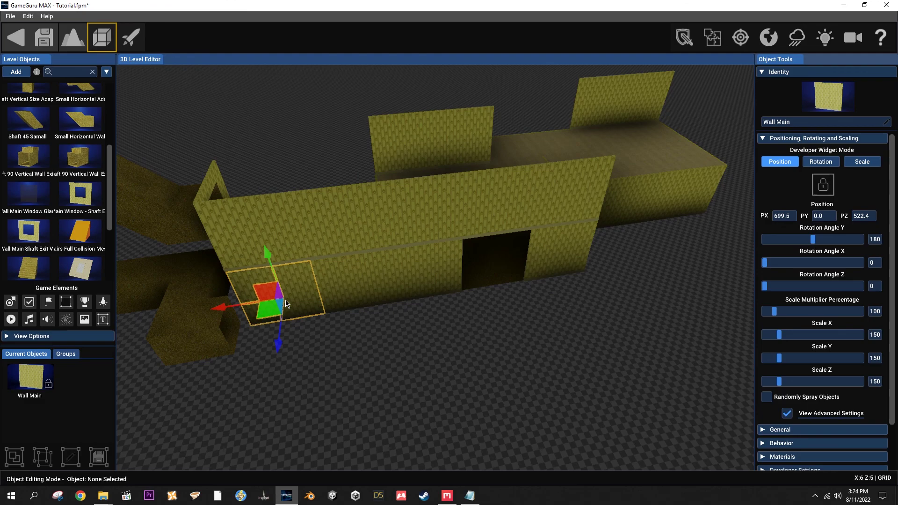
{"action": "key", "text": "Delete"}
{"action": "left_click", "coordinate": [216, 198]}
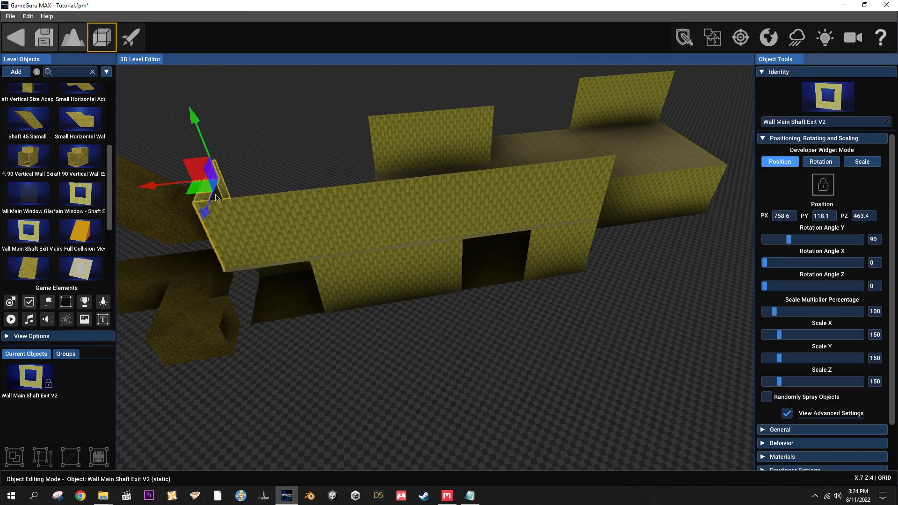
{"action": "left_click", "coordinate": [41, 383]}
{"action": "left_click", "coordinate": [292, 331]}
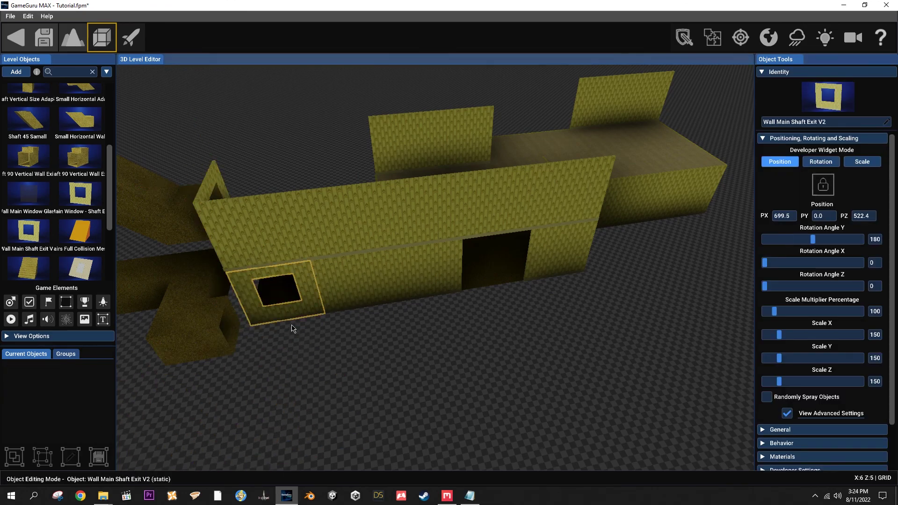
Add a Shaft 90 Horizontal Wall Exit V2 L from the library behind the lower wall's shaft exit, at PX 699.5, PY 0.0, PZ 581.5, Y rotation 0.
{"action": "left_click", "coordinate": [16, 72]}
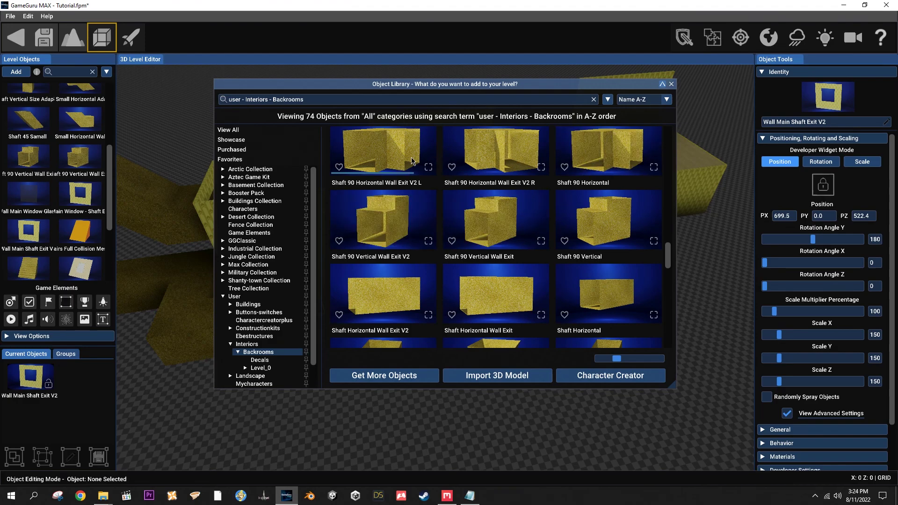
{"action": "left_click", "coordinate": [671, 84]}
{"action": "scroll", "coordinate": [437, 341], "scroll_direction": "down", "scroll_amount": 4}
{"action": "mouse_move", "coordinate": [364, 352]}
{"action": "right_mouse_down"}
{"action": "mouse_move", "coordinate": [281, 352]}
{"action": "mouse_move", "coordinate": [281, 327]}
{"action": "mouse_move", "coordinate": [276, 379]}
{"action": "mouse_move", "coordinate": [381, 407]}
{"action": "mouse_move", "coordinate": [380, 346]}
{"action": "right_mouse_up"}
{"action": "key", "text": "s"}
{"action": "key", "text": "w"}
{"action": "key", "text": "a"}
{"action": "key", "text": "w"}
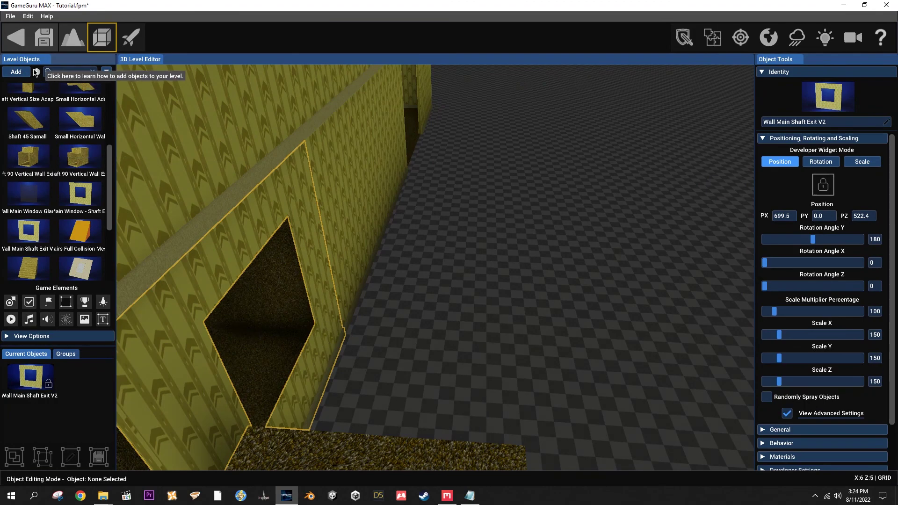
{"action": "left_click", "coordinate": [22, 72]}
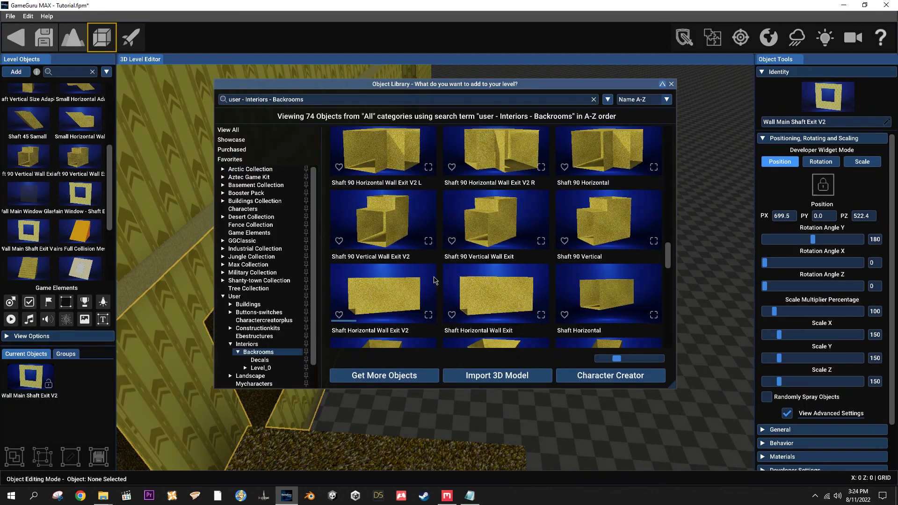
{"action": "scroll", "coordinate": [431, 279], "scroll_direction": "up", "scroll_amount": 1}
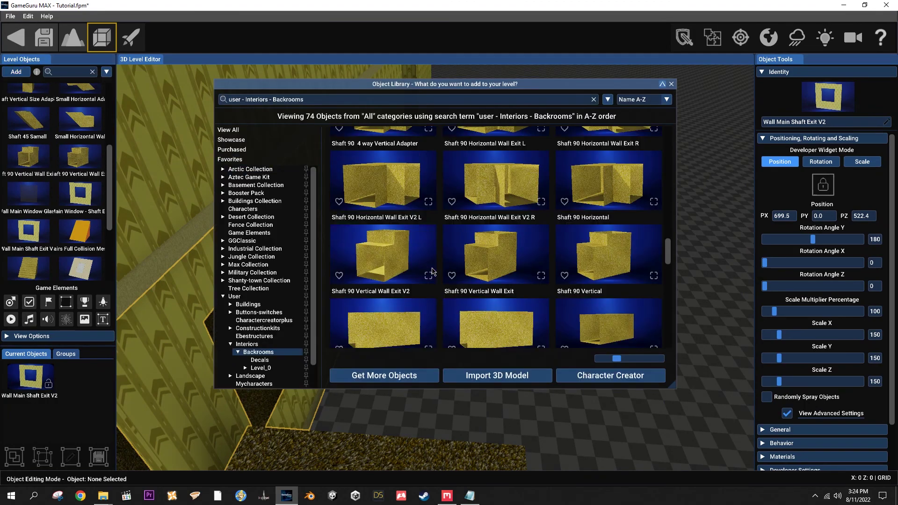
{"action": "left_click", "coordinate": [398, 190]}
{"action": "left_click", "coordinate": [399, 367]}
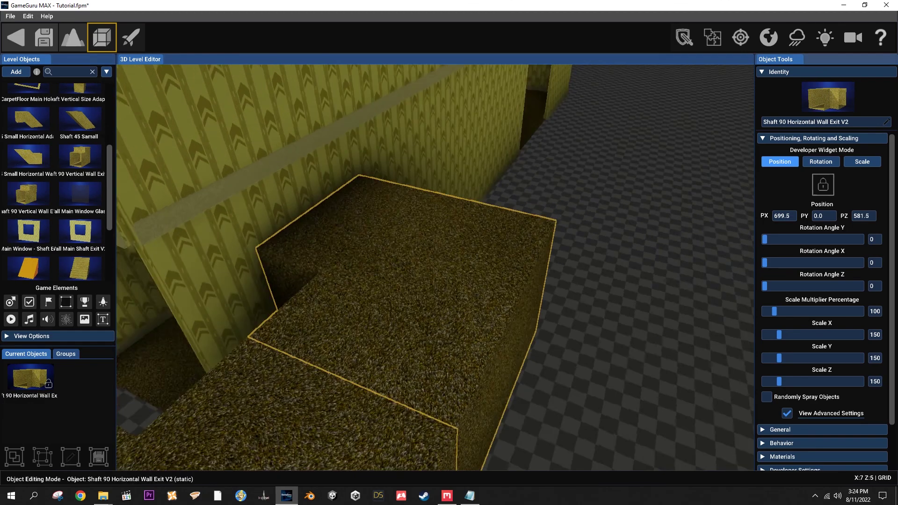
{"action": "right_click_drag", "start_coordinate": [645, 262], "coordinate": [576, 261]}
{"action": "left_click", "coordinate": [582, 234]}
Close the doorway gap in the lower outer wall with a Wall Main at PX 345.3, PY 0.0, PZ 522.4, Y rotation 0.
{"action": "right_click_drag", "start_coordinate": [237, 294], "coordinate": [283, 290]}
{"action": "key", "text": "w"}
{"action": "key", "text": "w"}
{"action": "key", "text": "s"}
{"action": "key", "text": "d"}
{"action": "key", "text": "d"}
{"action": "key", "text": "d"}
{"action": "right_click_drag", "start_coordinate": [575, 365], "coordinate": [500, 371]}
{"action": "key", "text": "d"}
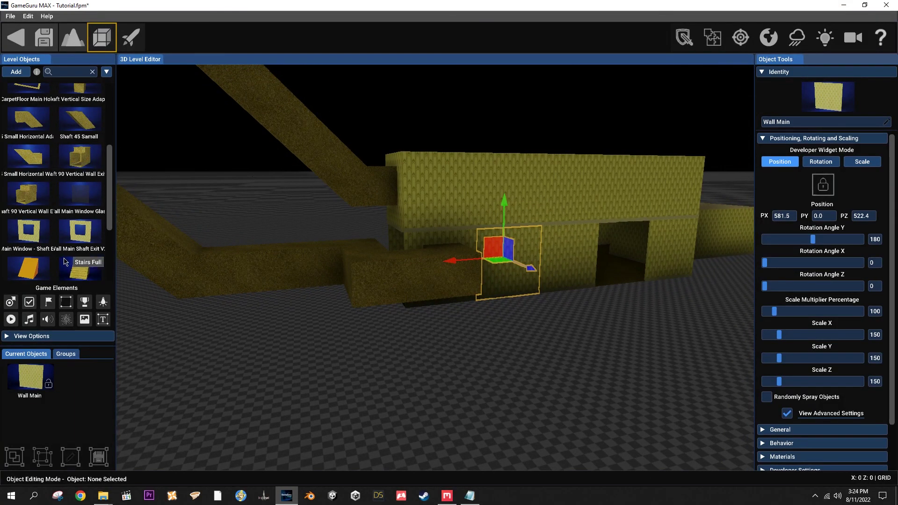
{"action": "scroll", "coordinate": [82, 246], "scroll_direction": "down", "scroll_amount": 3}
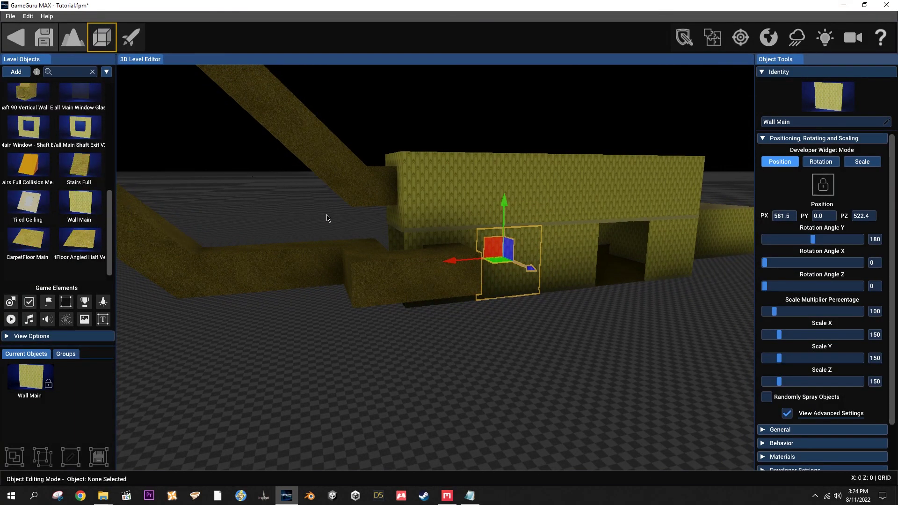
{"action": "left_click", "coordinate": [80, 207]}
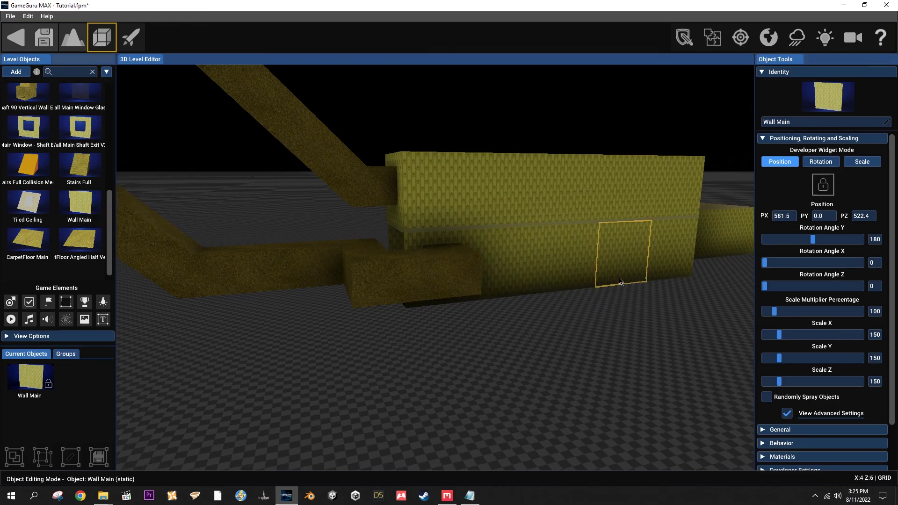
{"action": "left_click", "coordinate": [618, 305]}
{"action": "key", "text": "w"}
{"action": "mouse_move", "coordinate": [617, 305]}
{"action": "right_mouse_down"}
{"action": "mouse_move", "coordinate": [617, 295]}
{"action": "mouse_move", "coordinate": [629, 294]}
{"action": "mouse_move", "coordinate": [749, 311]}
{"action": "mouse_move", "coordinate": [616, 305]}
{"action": "right_mouse_up"}
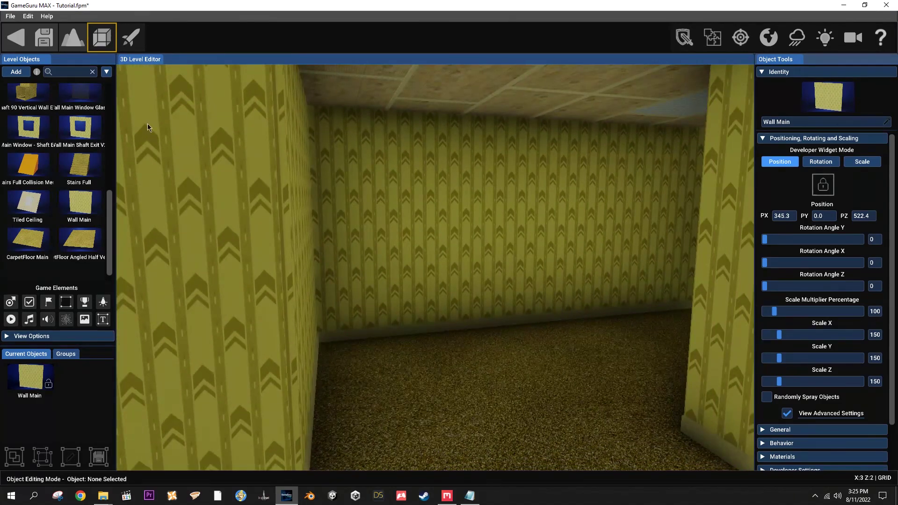
Test the level by walking through the room, up the staircase and into the shaft opening in the upper wall.
{"action": "left_click", "coordinate": [131, 37]}
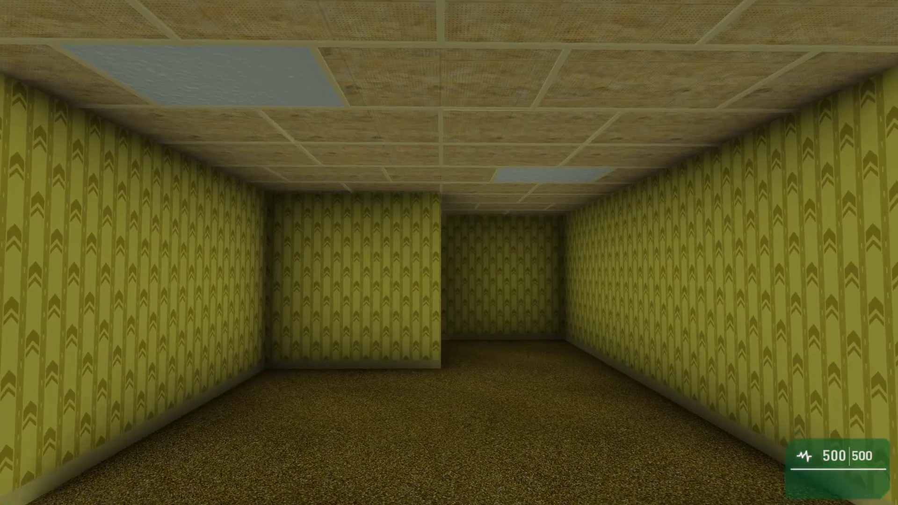
{"action": "key", "text": "w"}
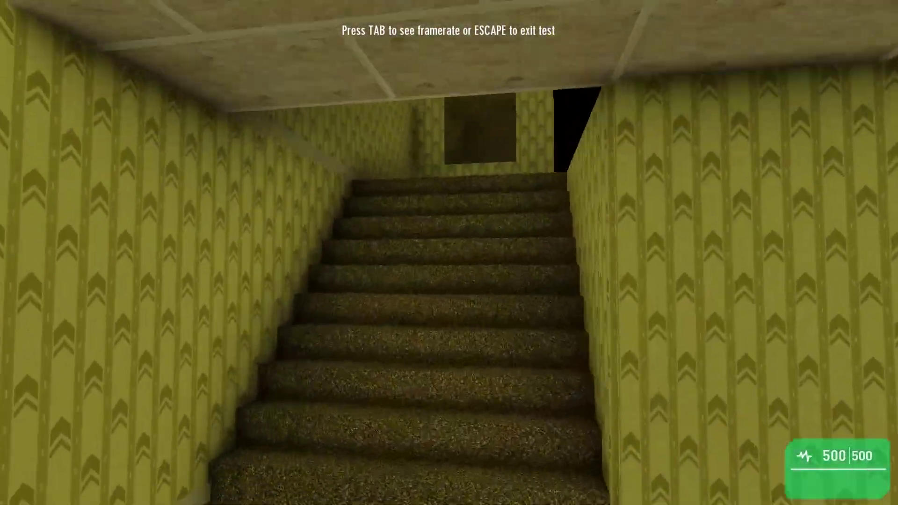
{"action": "key", "text": "w"}
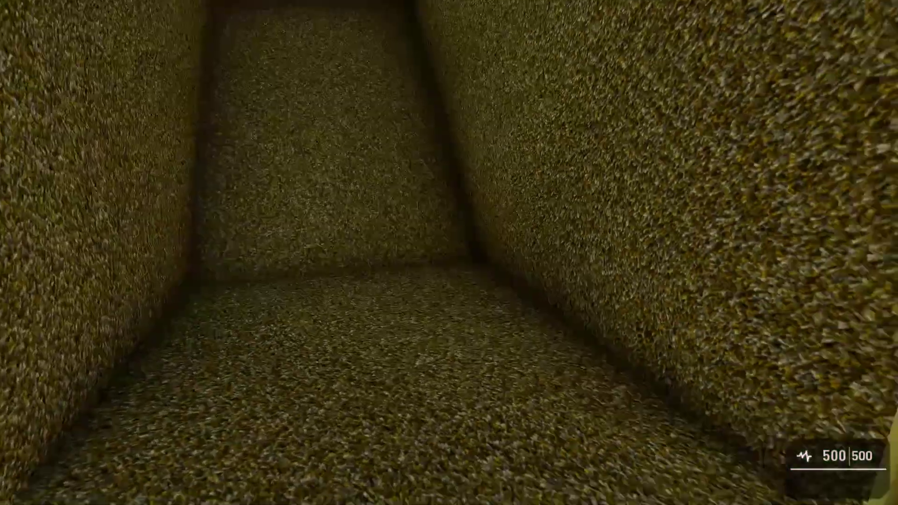
{"action": "key", "text": "s"}
{"action": "key", "text": "w"}
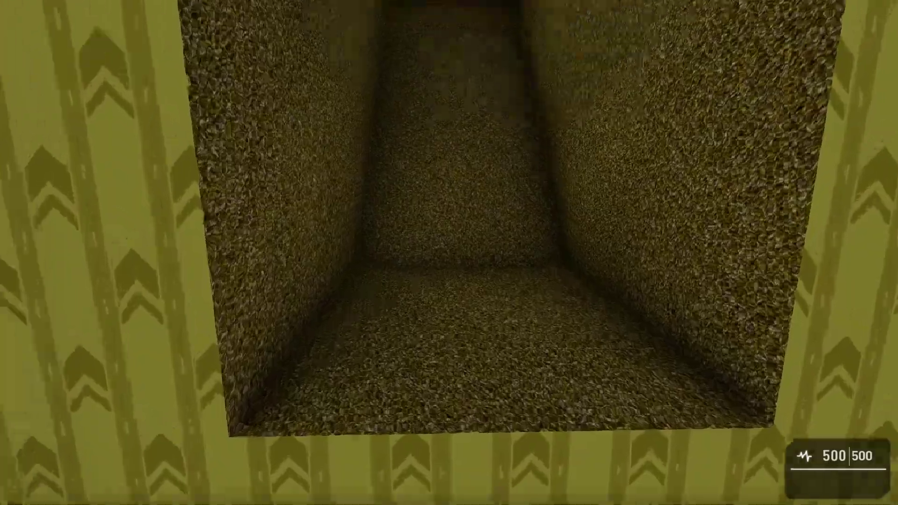
{"action": "key", "text": "s"}
{"action": "key", "text": "w"}
{"action": "key", "text": "s"}
{"action": "key", "text": "w"}
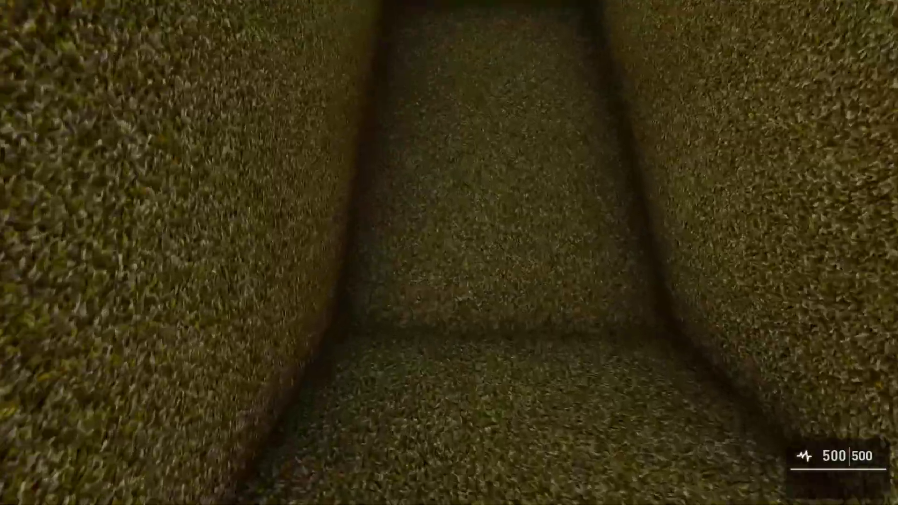
Walk through the connected shafts down to the lower wall exit, look around outside, and end the test.
{"action": "key", "text": "w"}
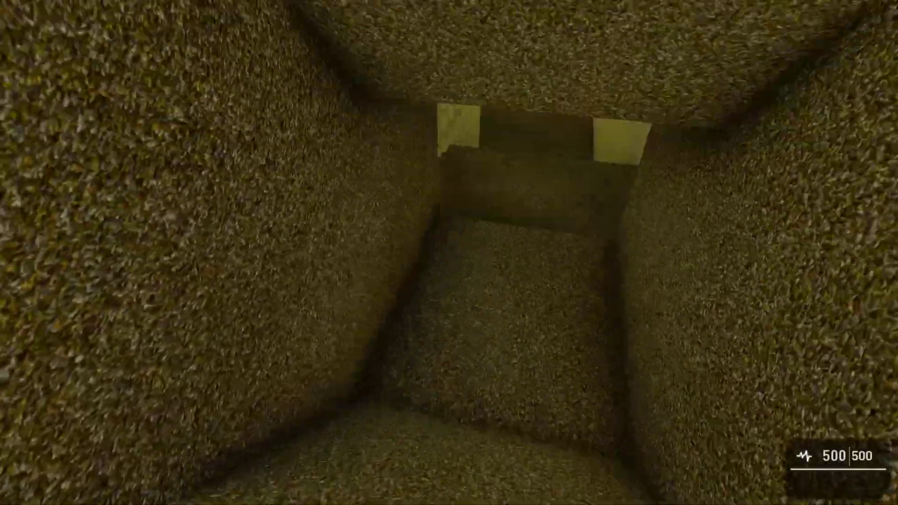
{"action": "key", "text": "w"}
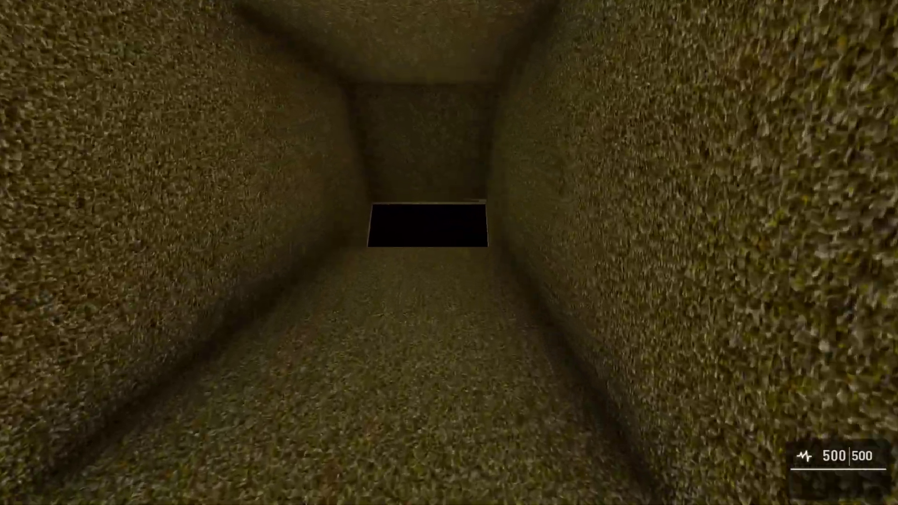
{"action": "key", "text": "w"}
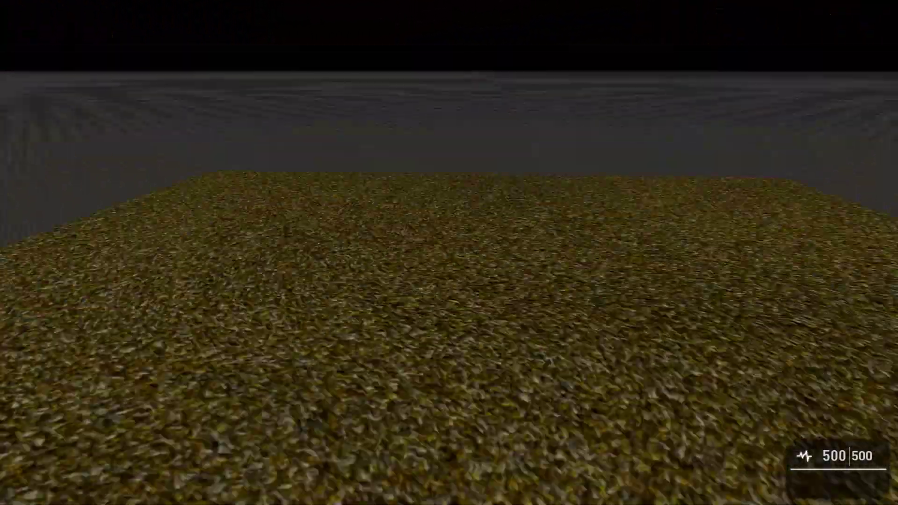
{"action": "key", "text": "w"}
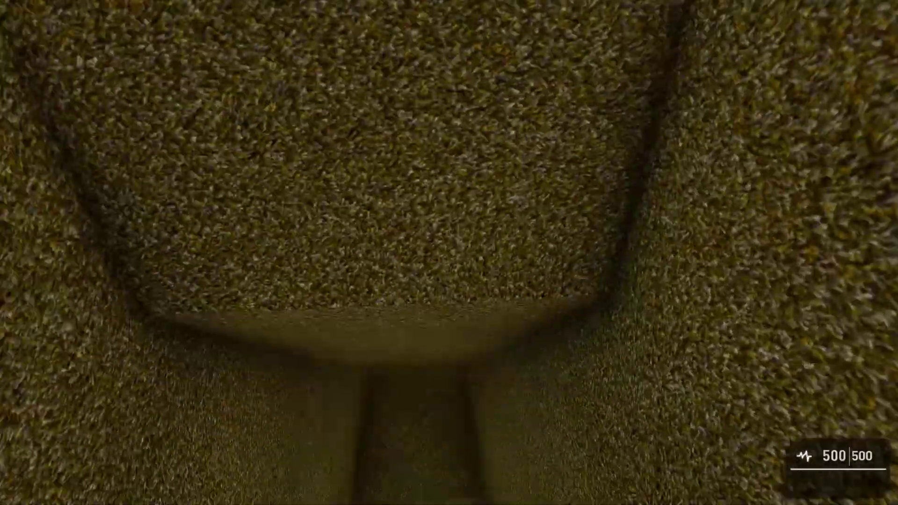
{"action": "key", "text": "w"}
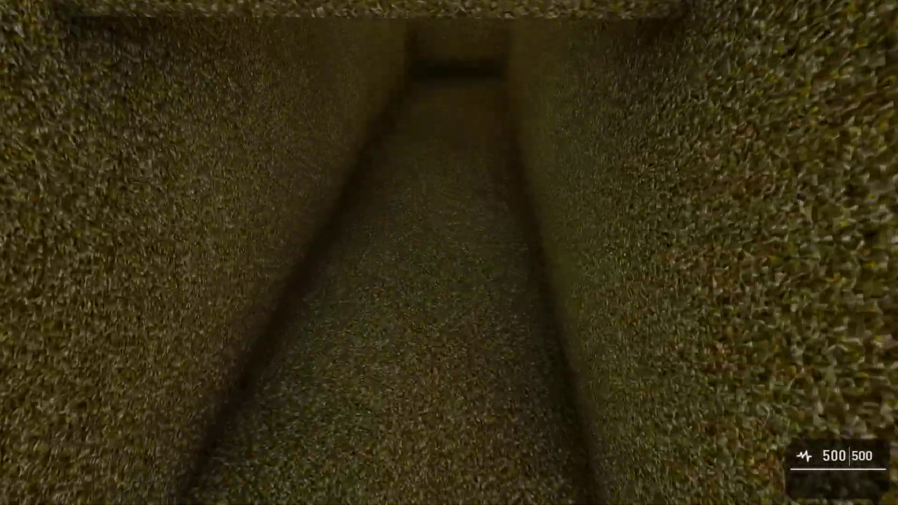
{"action": "key", "text": "w"}
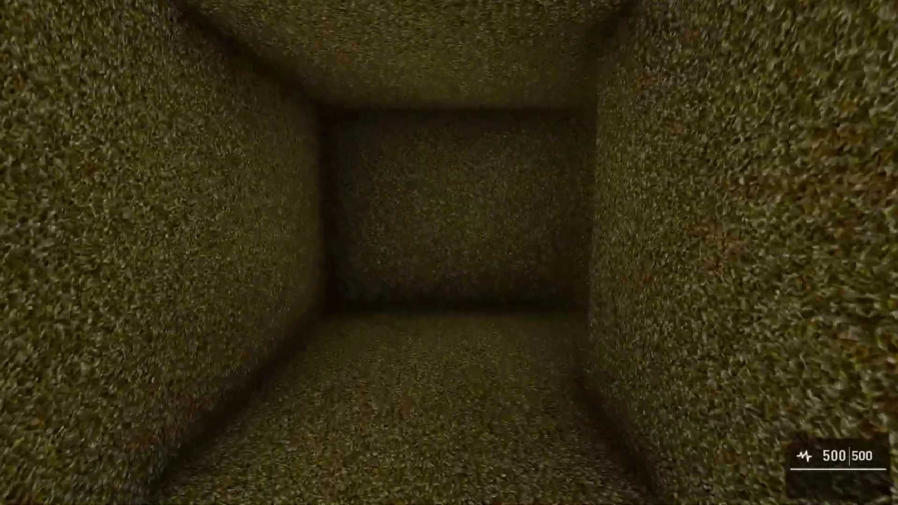
{"action": "key", "text": "w"}
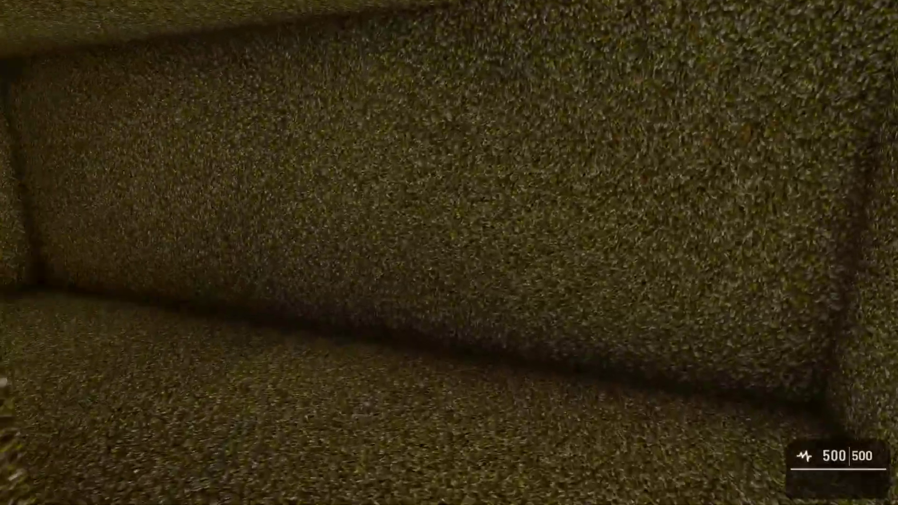
{"action": "key", "text": "w"}
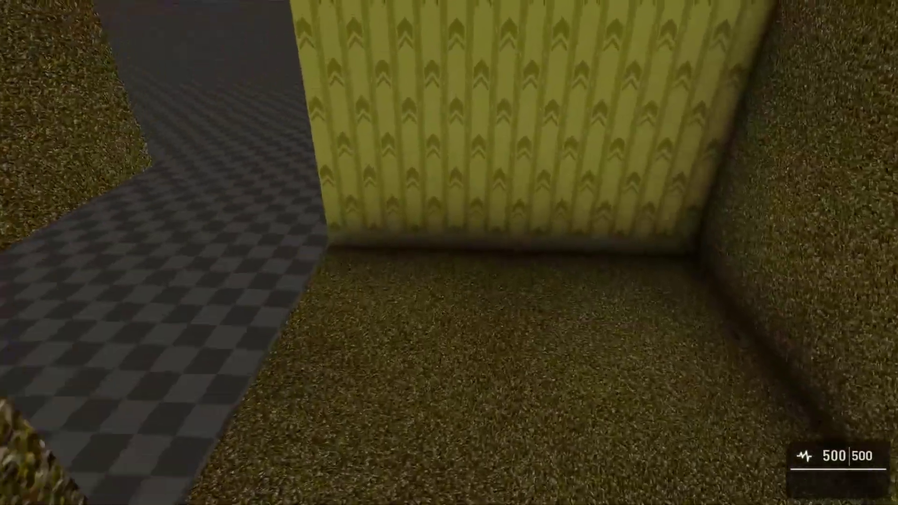
{"action": "key", "text": "w"}
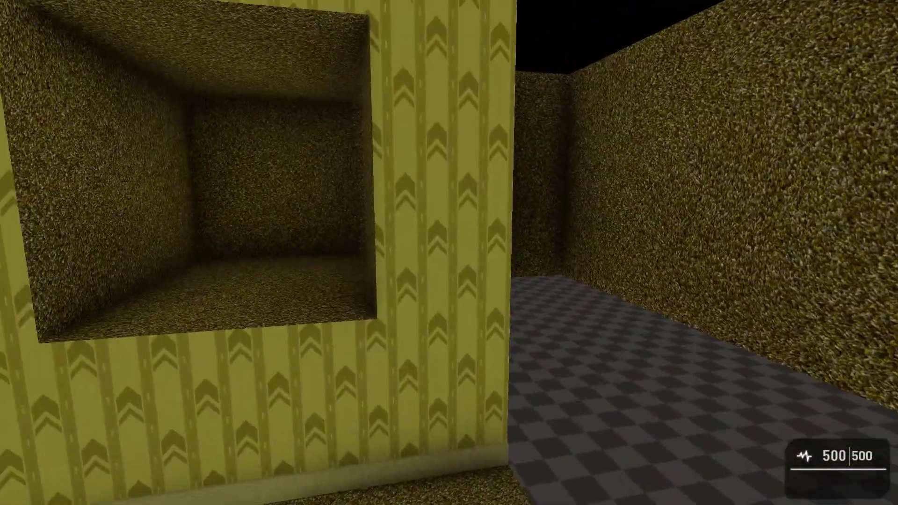
{"action": "key", "text": "w"}
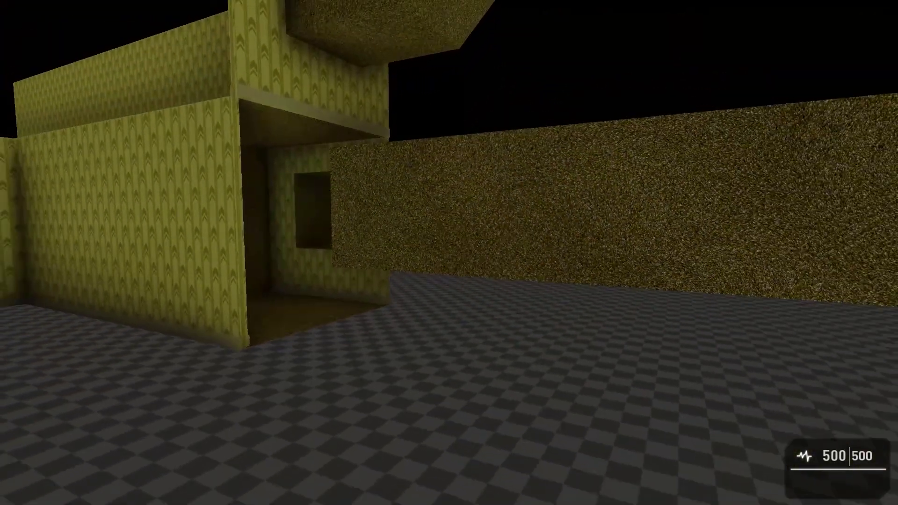
{"action": "key", "text": "Escape"}
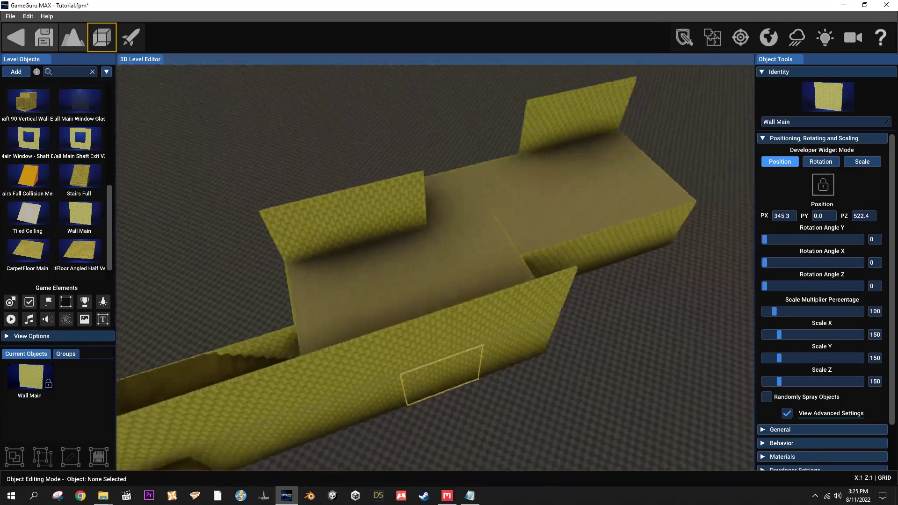
Examine the overall layout of the walls, floors and connected shafts from outside, moving back into the room.
{"action": "right_click_drag", "start_coordinate": [553, 340], "coordinate": [421, 341]}
{"action": "key", "text": "w"}
{"action": "right_click_drag", "start_coordinate": [421, 300], "coordinate": [573, 299]}
{"action": "key", "text": "s"}
{"action": "right_click_drag", "start_coordinate": [385, 336], "coordinate": [337, 331]}
{"action": "right_click_drag", "start_coordinate": [408, 357], "coordinate": [409, 358]}
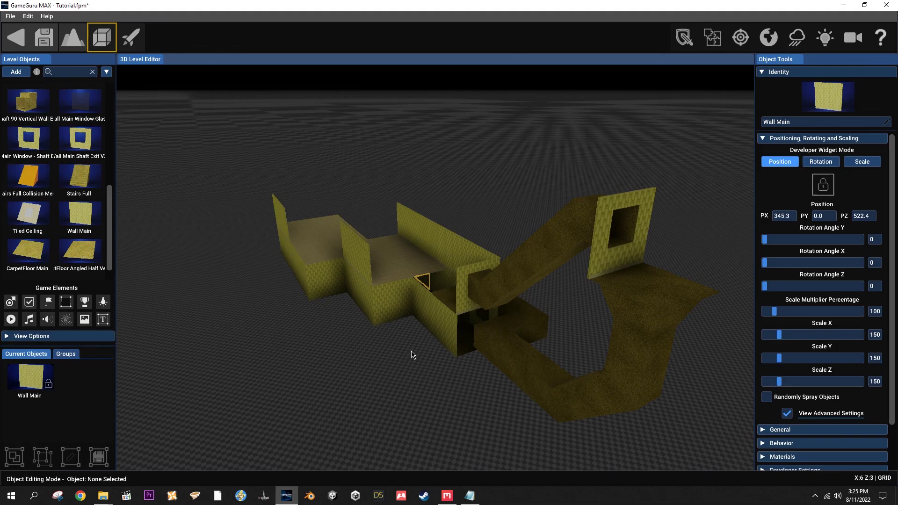
{"action": "key", "text": "w"}
{"action": "right_click_drag", "start_coordinate": [381, 376], "coordinate": [458, 350]}
{"action": "key", "text": "s"}
Add a CornerTrim A from the library to the room's protruding wall corner at PX 286.2, PY 0.0, PZ 227.1, Y rotation 90.
{"action": "left_click", "coordinate": [15, 72]}
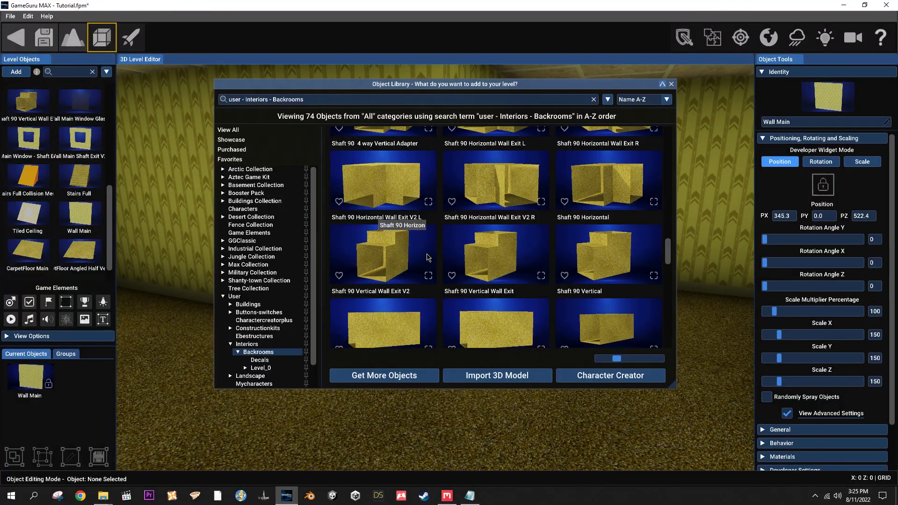
{"action": "scroll", "coordinate": [499, 289], "scroll_direction": "up", "scroll_amount": 3}
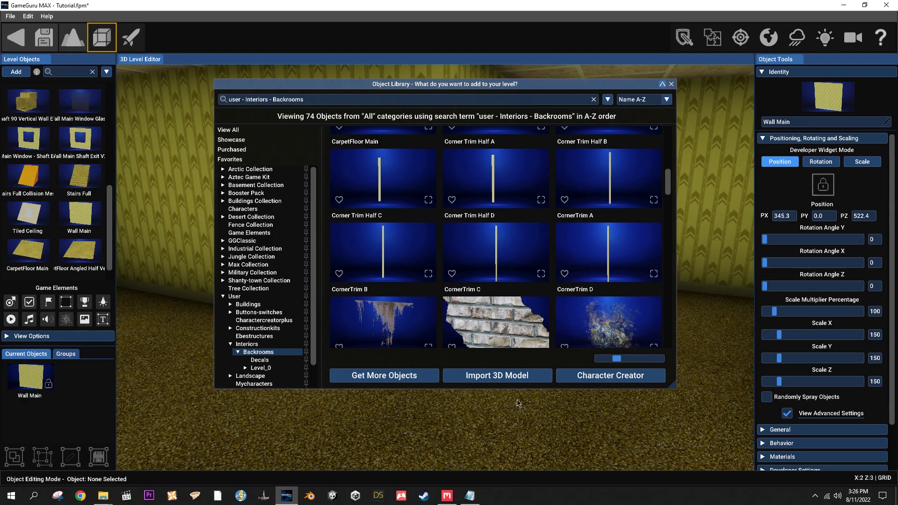
{"action": "scroll", "coordinate": [479, 403], "scroll_direction": "down", "scroll_amount": 1}
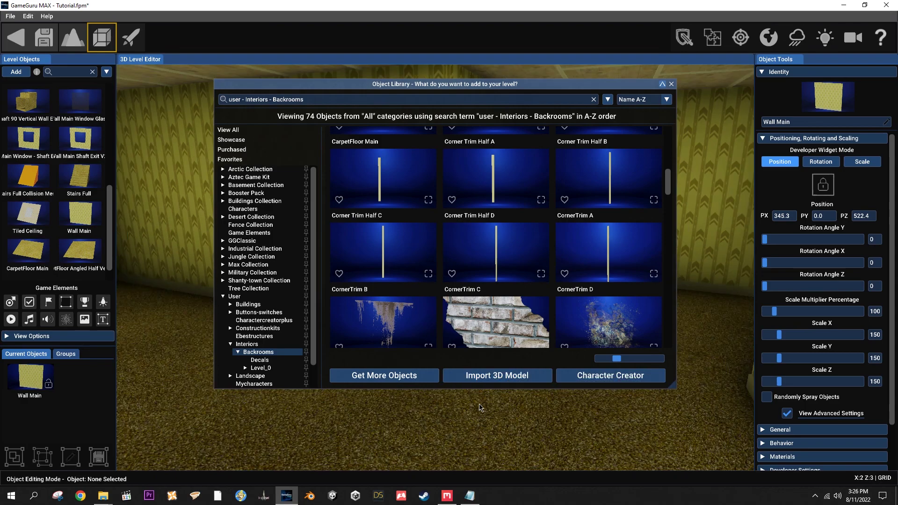
{"action": "left_click", "coordinate": [673, 84]}
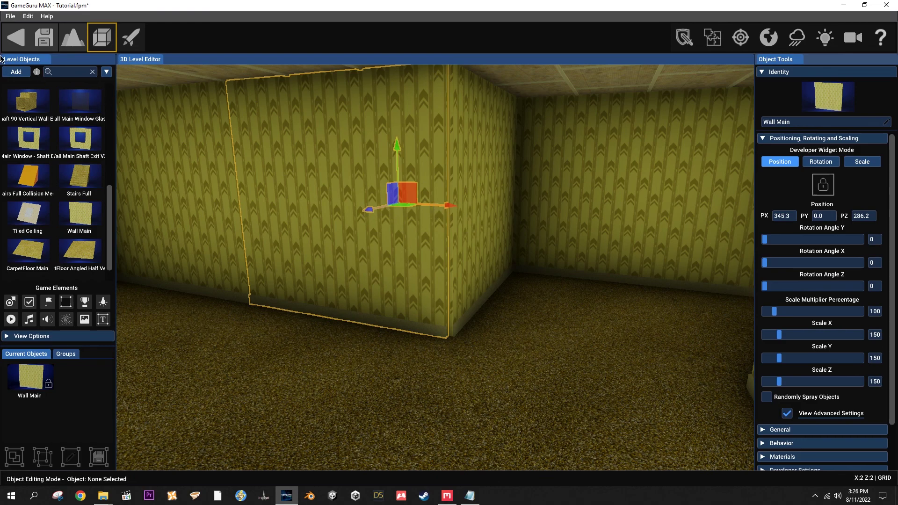
{"action": "left_click", "coordinate": [16, 72]}
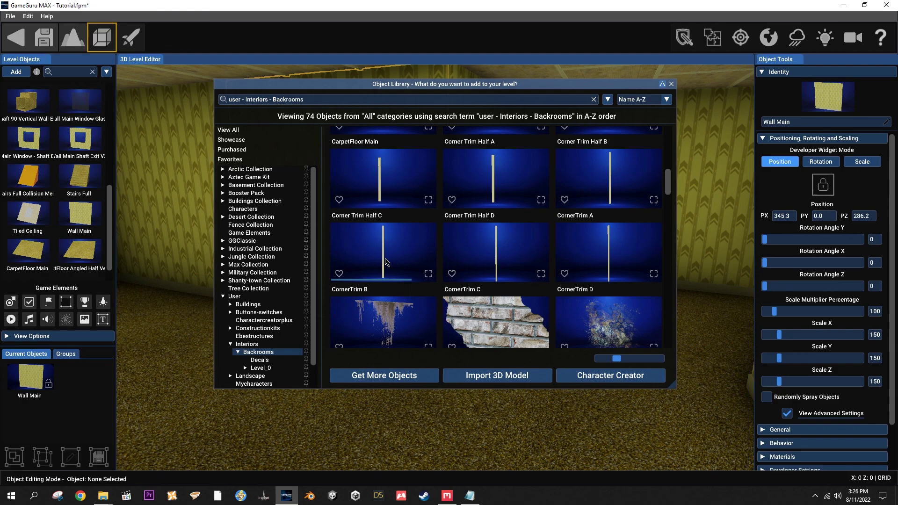
{"action": "left_click", "coordinate": [606, 192]}
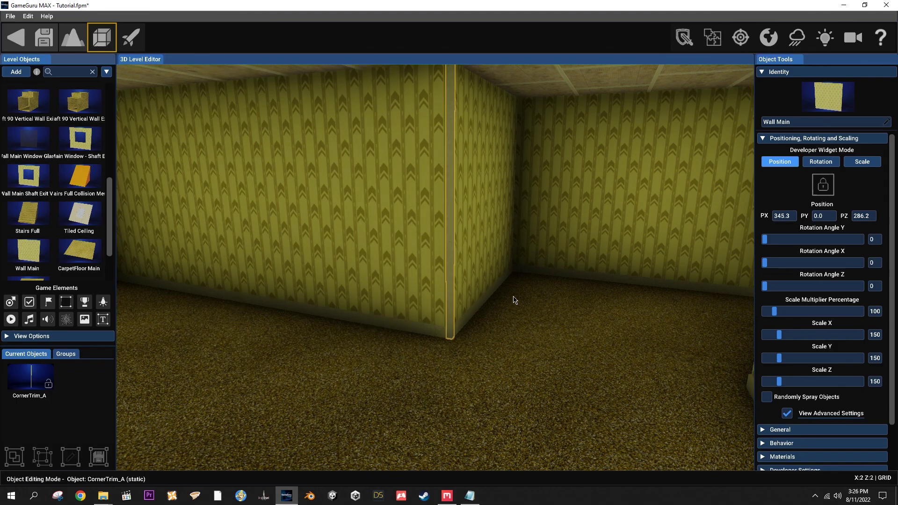
{"action": "left_click", "coordinate": [504, 369]}
{"action": "right_click", "coordinate": [519, 390]}
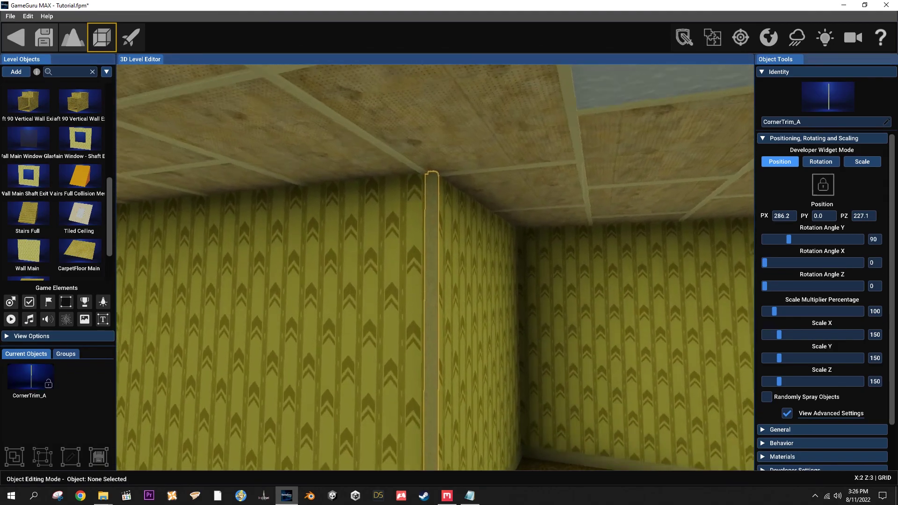